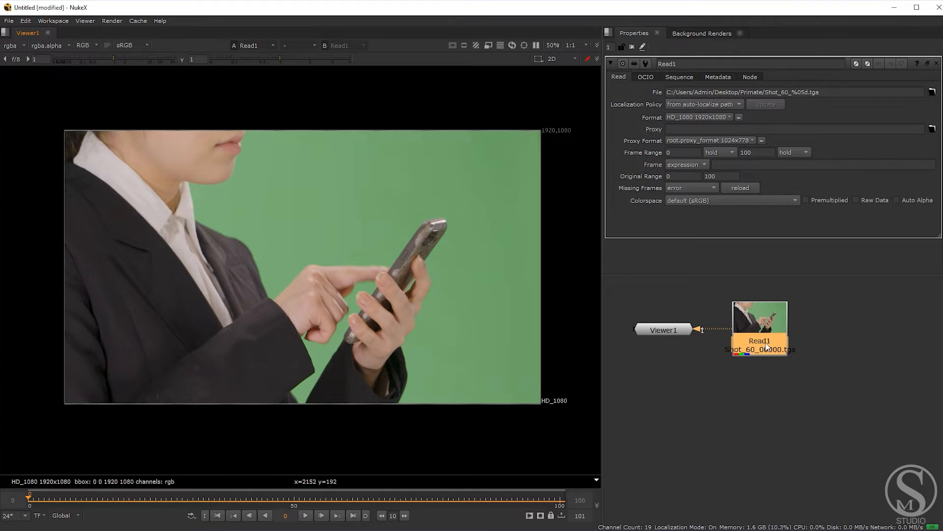
Play through the green-screen clip loaded in Read1 to review the shot, and stop playback.
drag(675, 335, 669, 336)
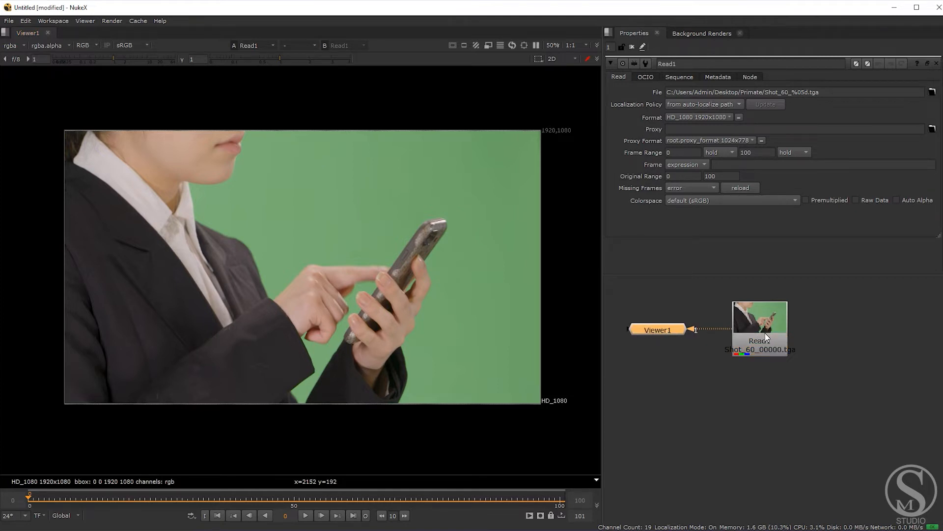
click(747, 338)
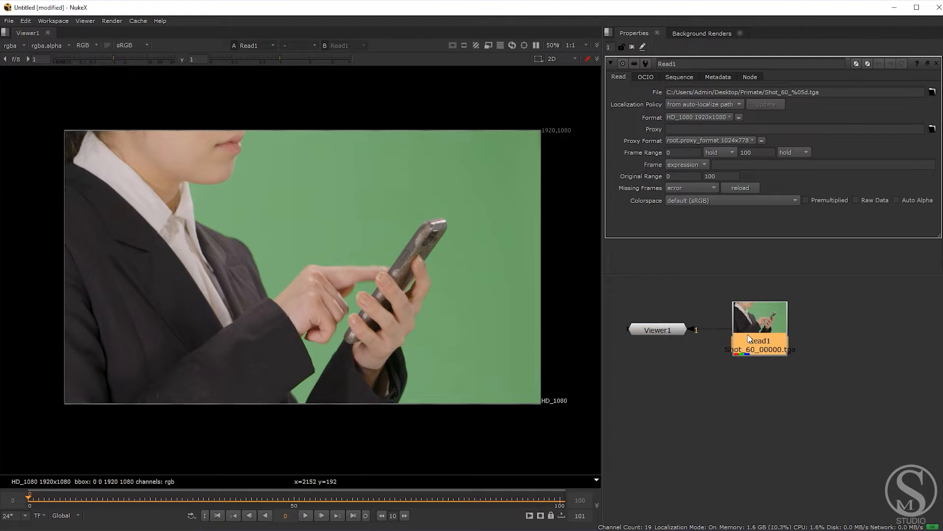
key(l)
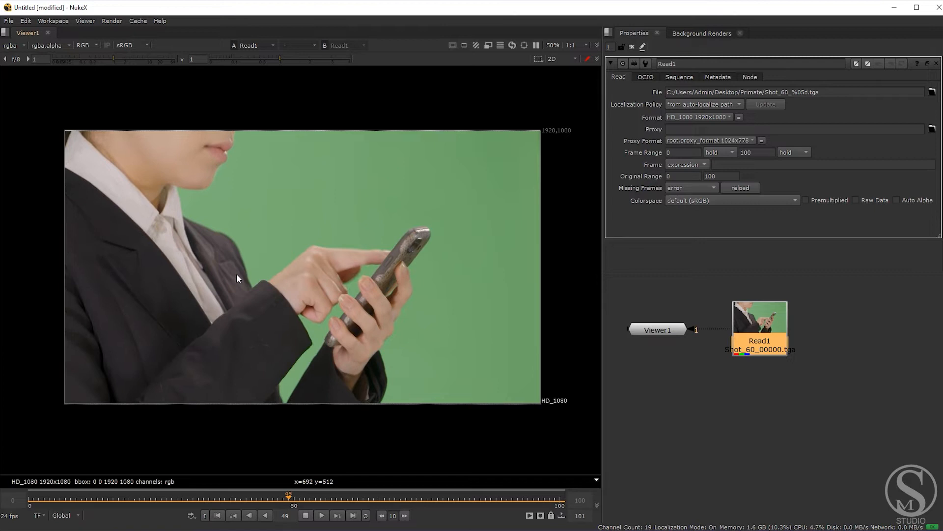
drag(104, 156, 511, 409)
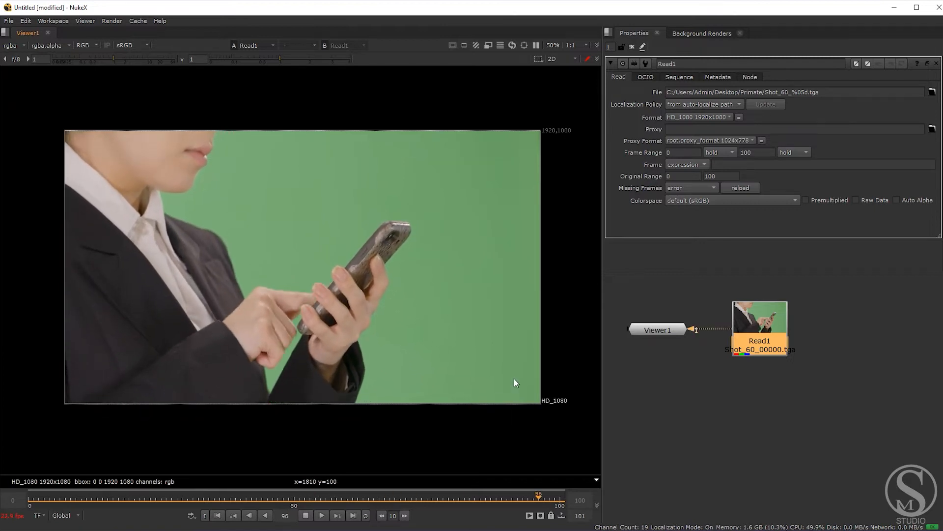
key(k)
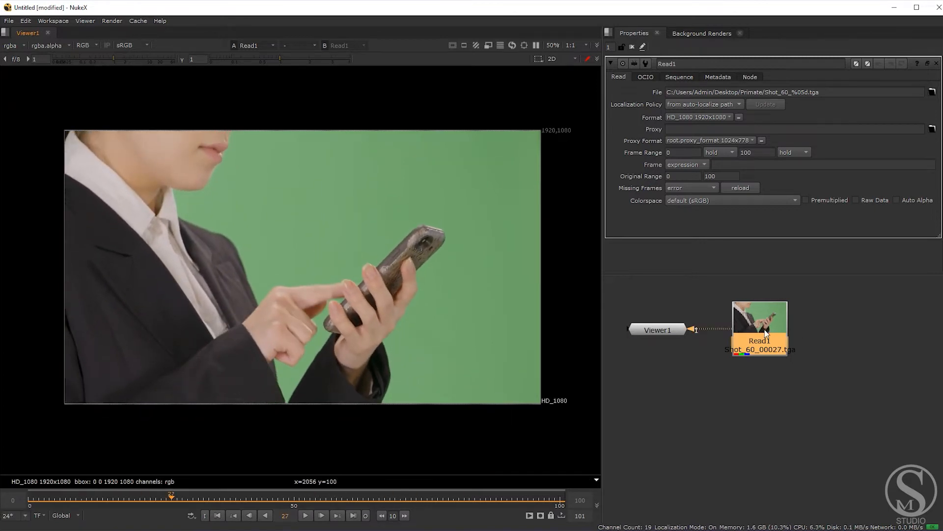
Check the frame range and fps in the project settings, and return the playhead to frame 0.
key(s)
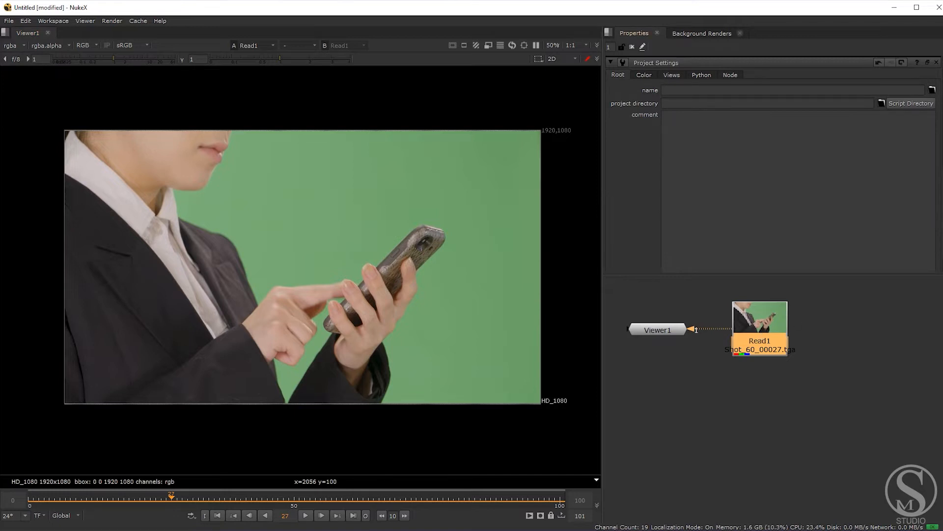
scroll(723, 225, down, 3)
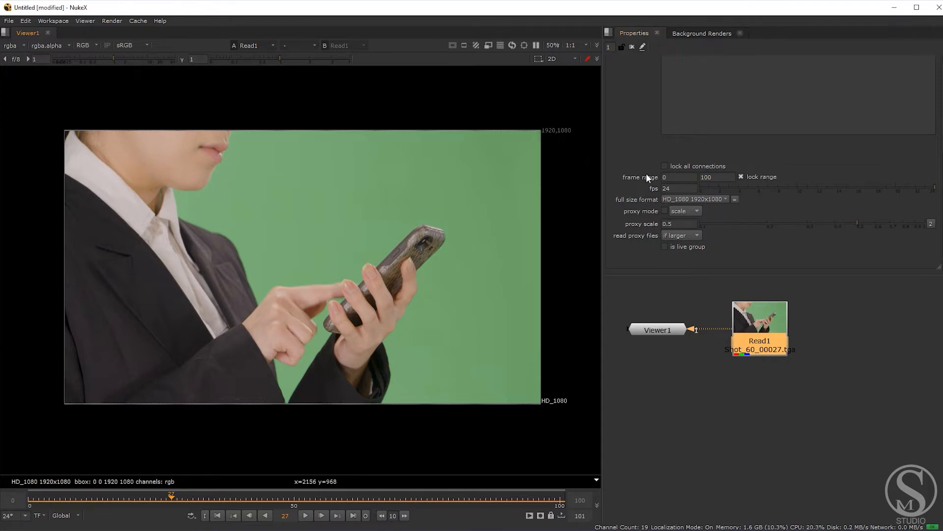
drag(518, 108, 591, 161)
click(44, 497)
drag(43, 498, 29, 498)
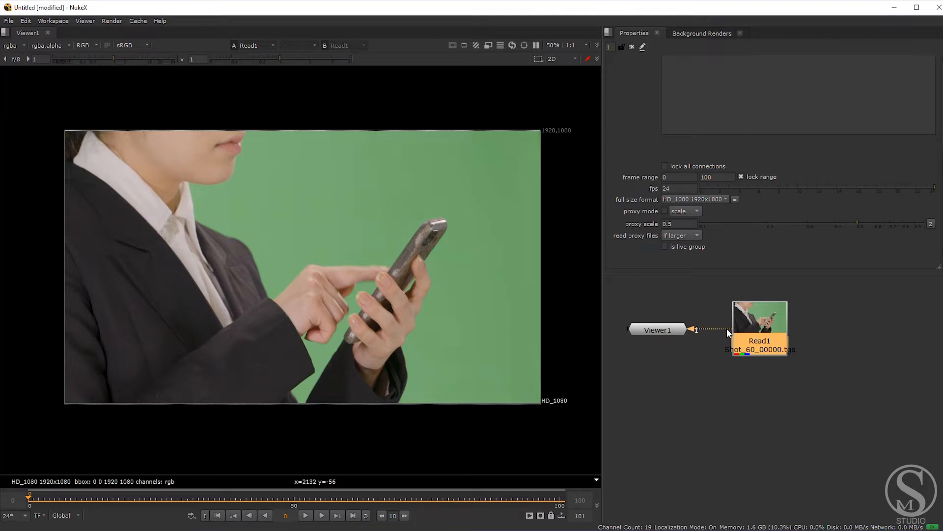
Add a Primatte keyer node after Read1 and move the Viewer1 node out of its way.
key(Tab)
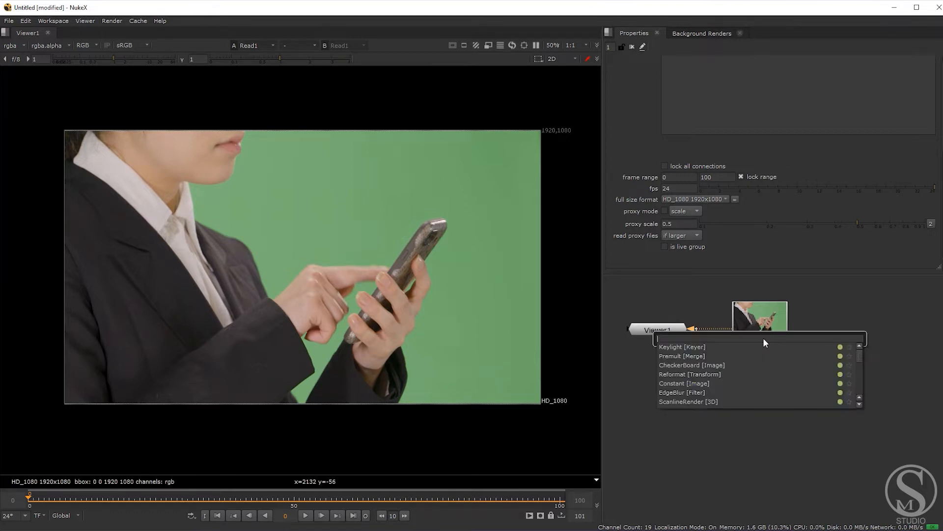
text(prima)
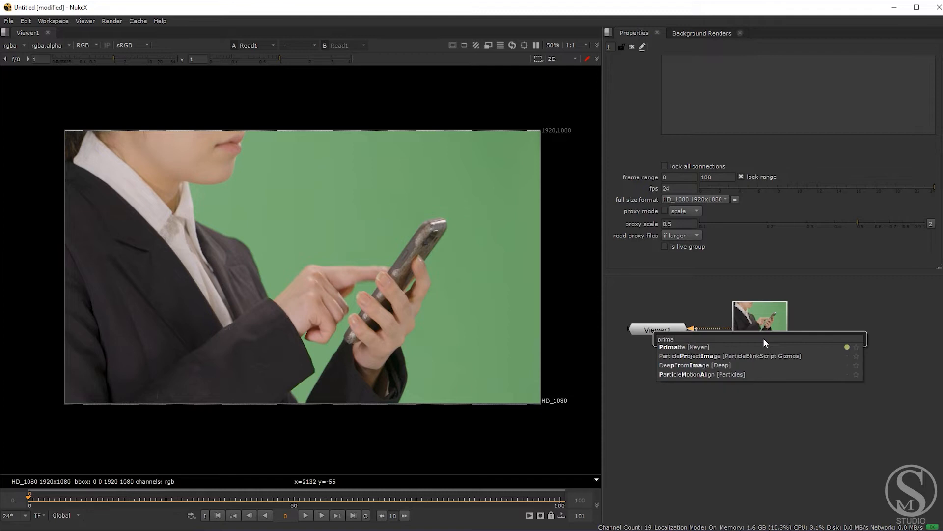
click(674, 347)
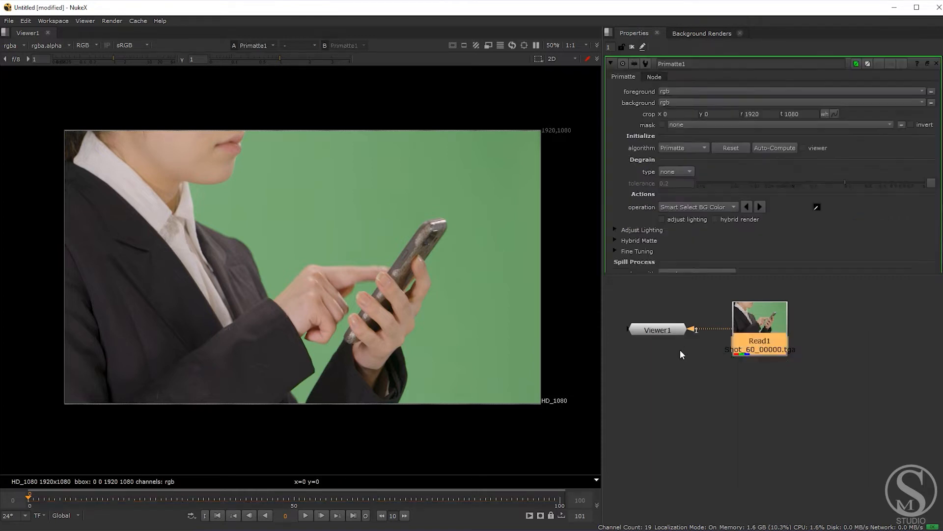
drag(664, 330, 652, 407)
scroll(757, 418, up, 1)
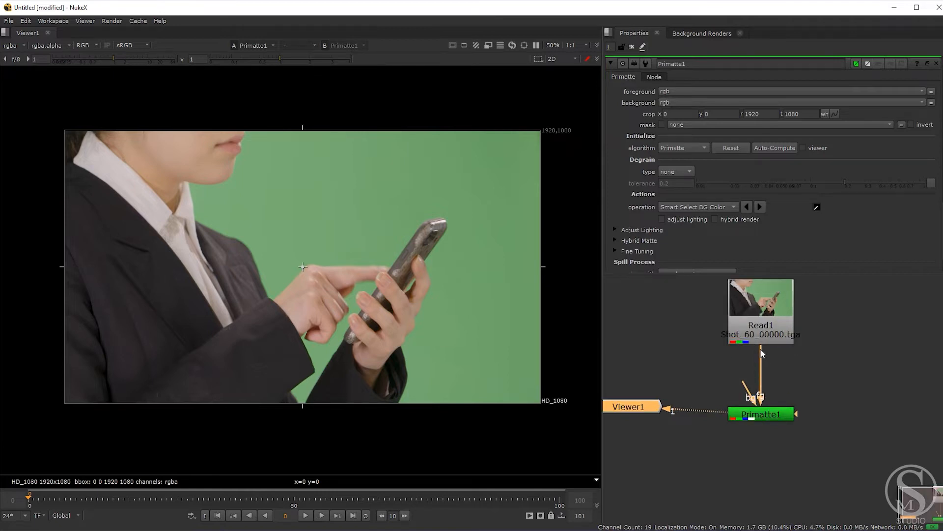
Move the Viewer1 node directly underneath the Primatte1 node.
drag(718, 382, 676, 378)
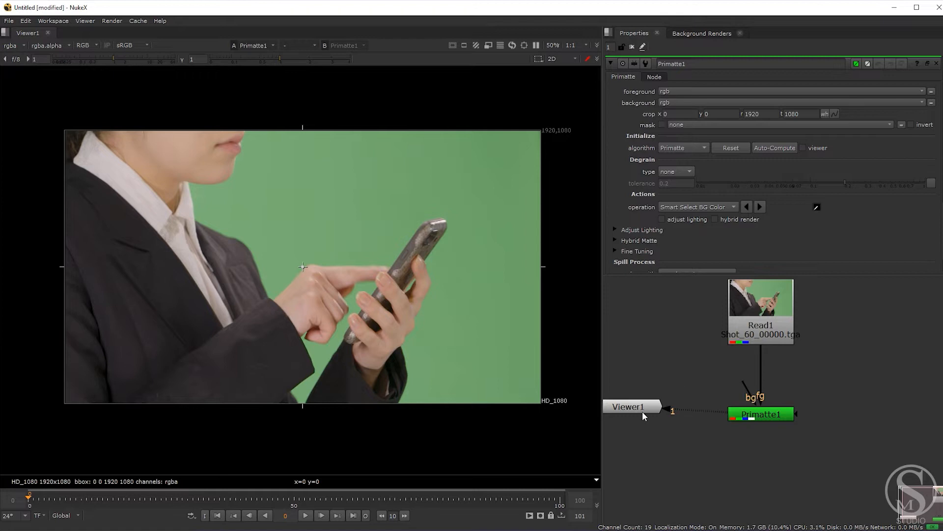
drag(642, 410, 724, 476)
middle_drag(753, 397, 831, 401)
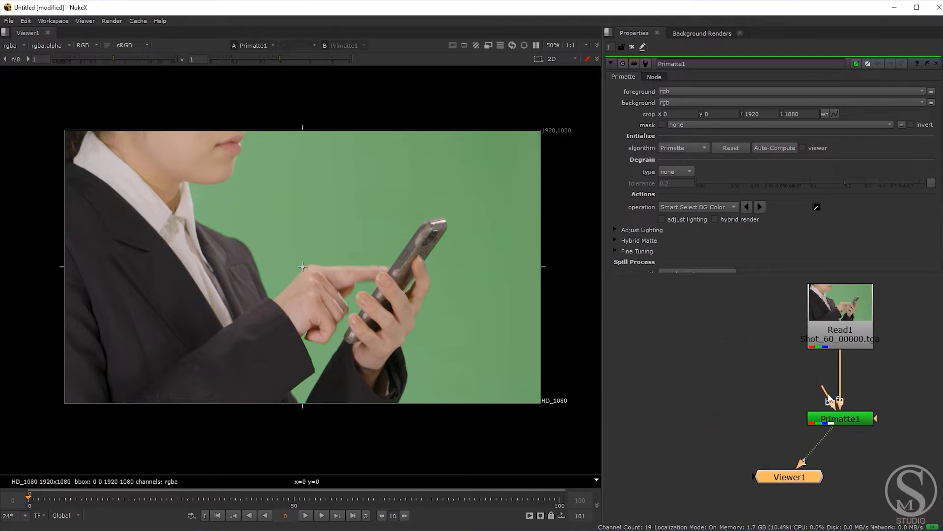
drag(802, 408, 723, 417)
middle_drag(809, 403, 742, 413)
click(768, 416)
drag(729, 474, 784, 449)
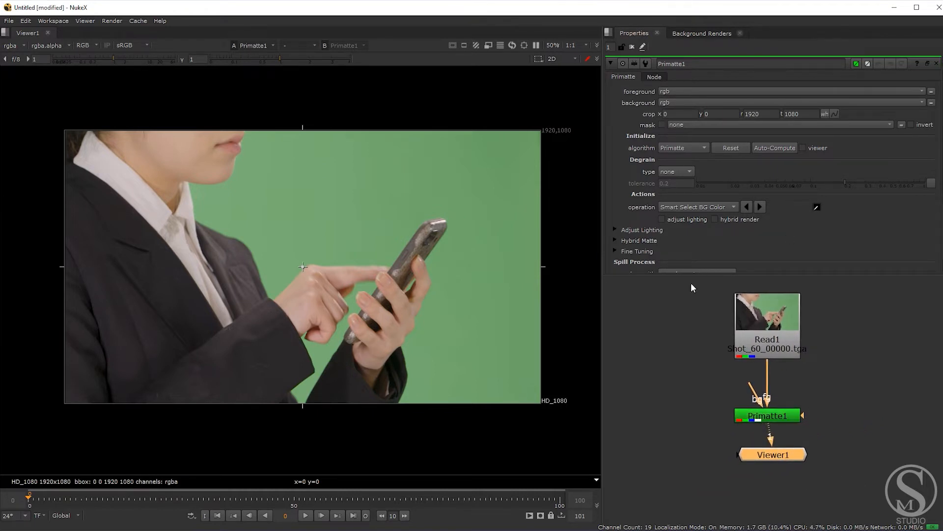
Line up Read1, Primatte1 and Viewer1 in a straight vertical column with even spacing, and select Primatte1.
drag(755, 347, 755, 353)
drag(771, 418, 772, 468)
drag(780, 333, 779, 342)
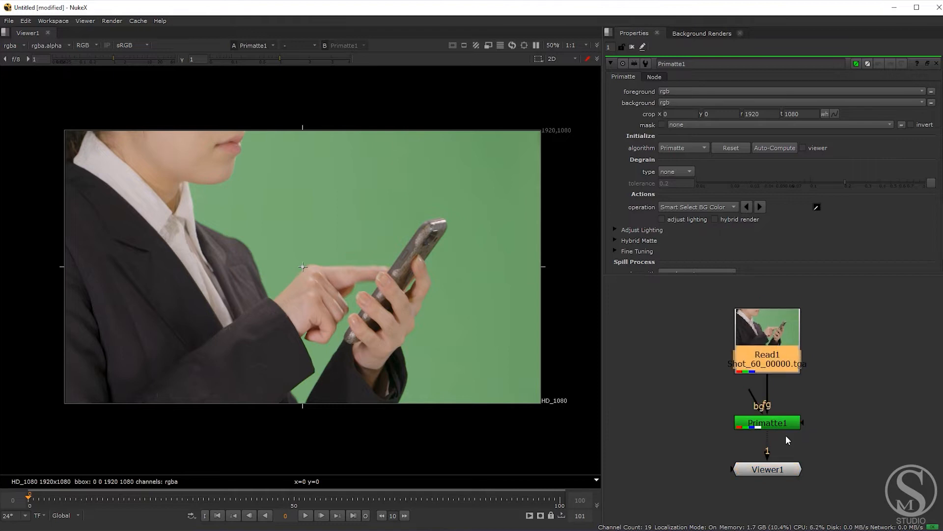
drag(770, 430, 770, 436)
drag(856, 413, 683, 447)
drag(841, 407, 691, 447)
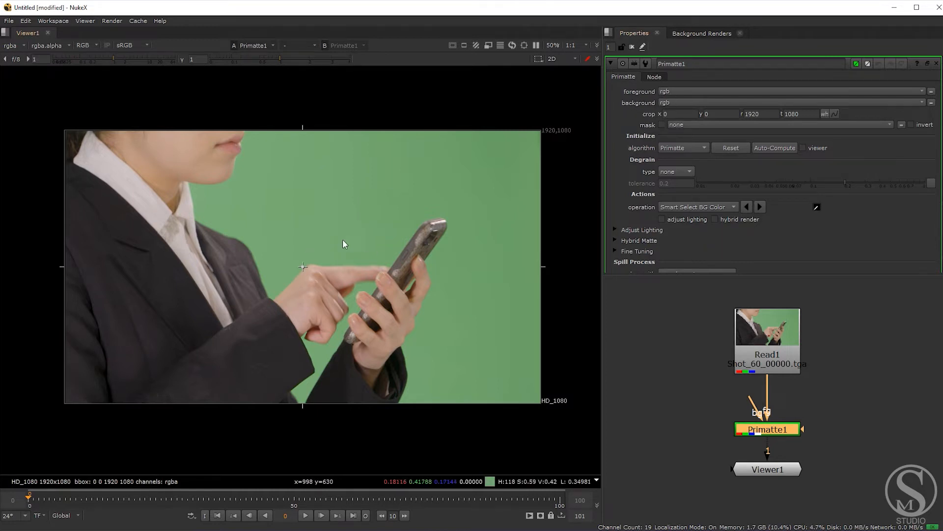
Look through the foreground and background layer choices of Primatte1, keeping both on rgb.
click(673, 91)
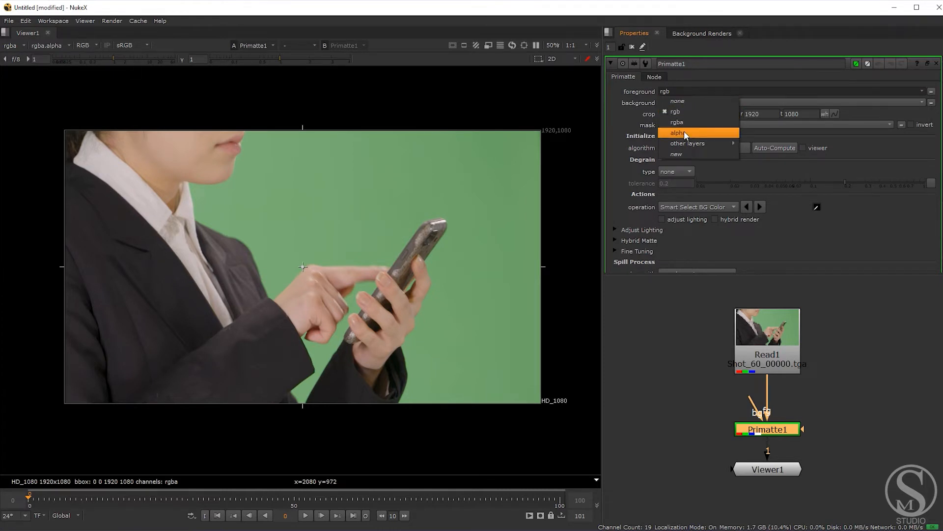
click(640, 91)
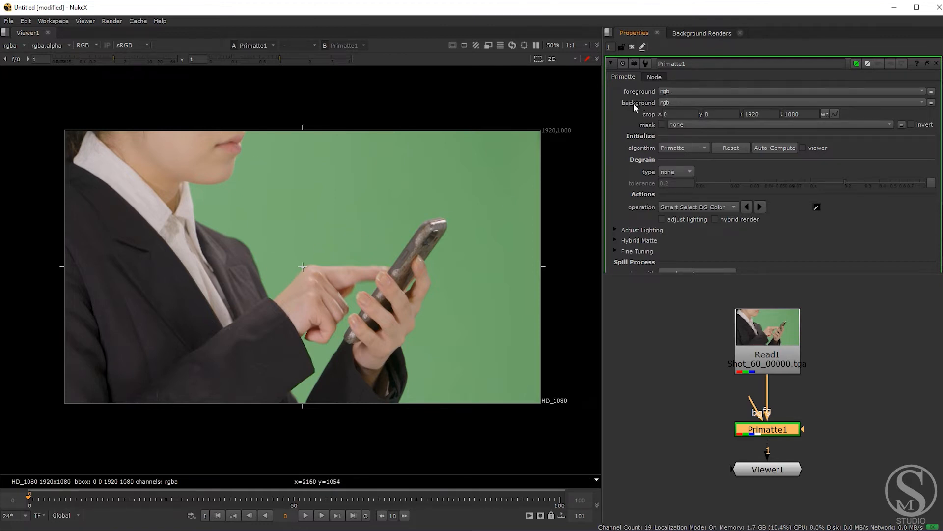
click(676, 104)
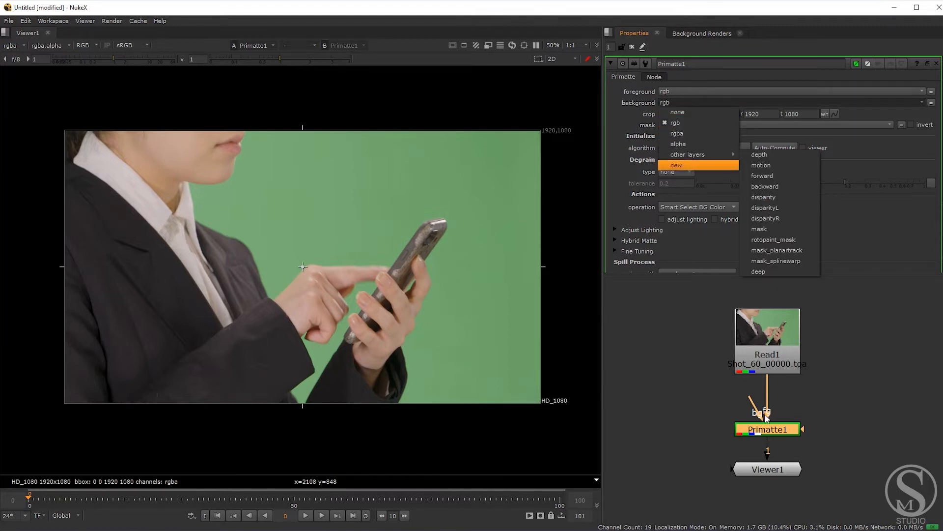
click(690, 122)
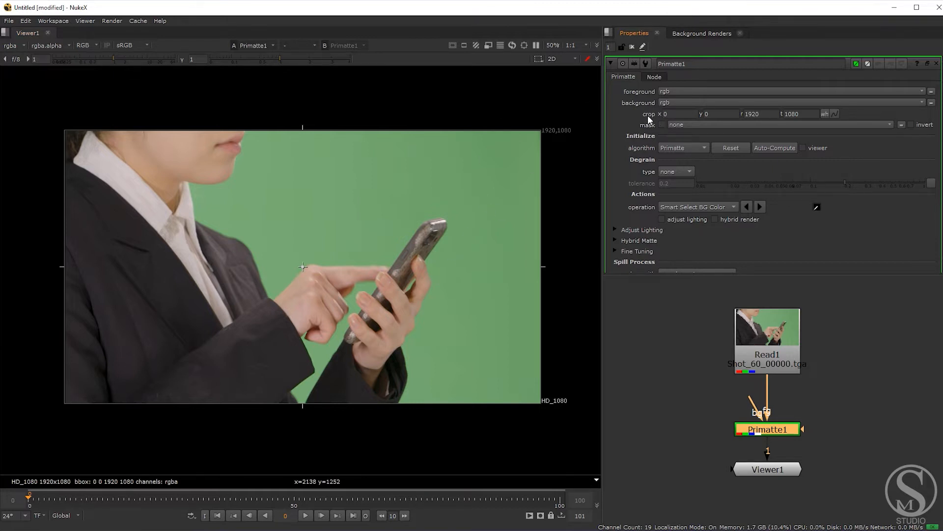
Try out Primatte1's crop box, keeping its top edge at 1080 and pulling its right edge in to about 1594.
middle_drag(331, 320, 348, 317)
middle_drag(389, 284, 458, 288)
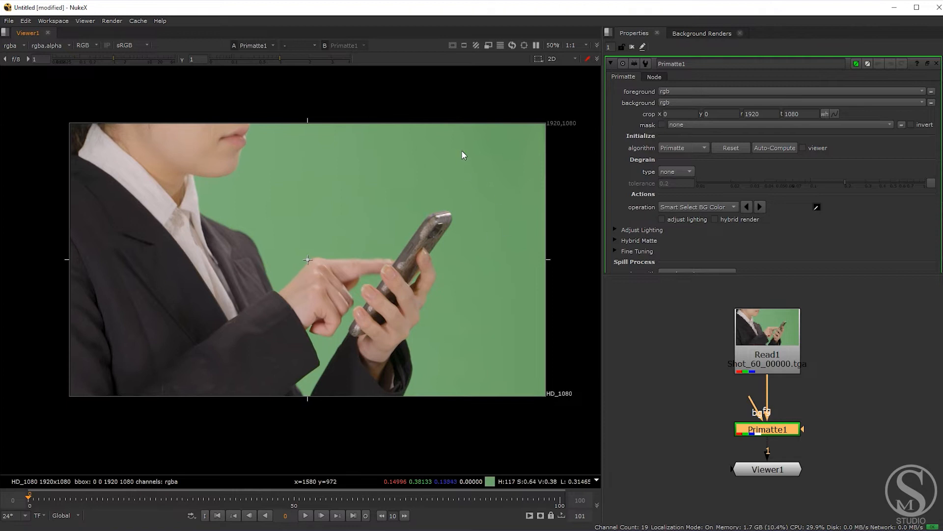
mouse_move(452, 124)
mouse_down()
mouse_move(462, 153)
mouse_move(461, 128)
mouse_up()
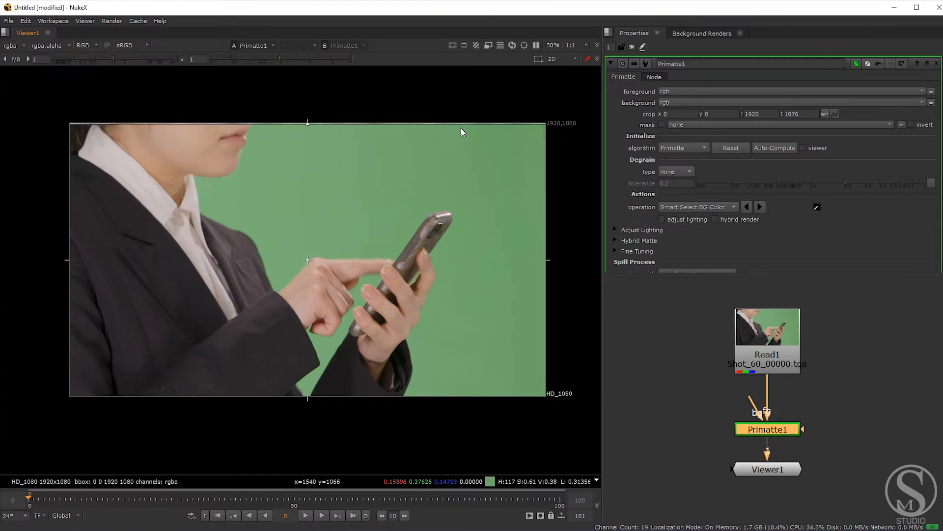
ctrl+shift+drag(492, 168, 513, 298)
drag(309, 125, 308, 119)
drag(550, 259, 528, 259)
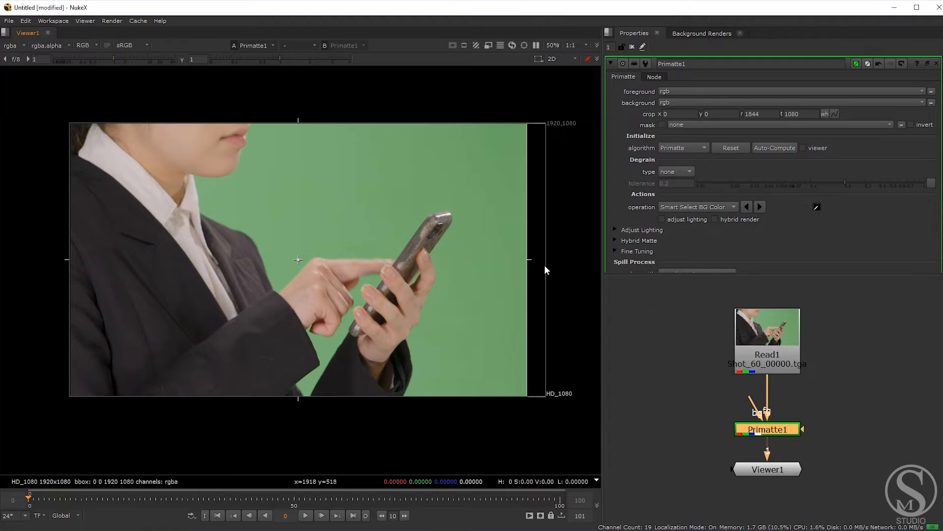
drag(528, 261, 465, 259)
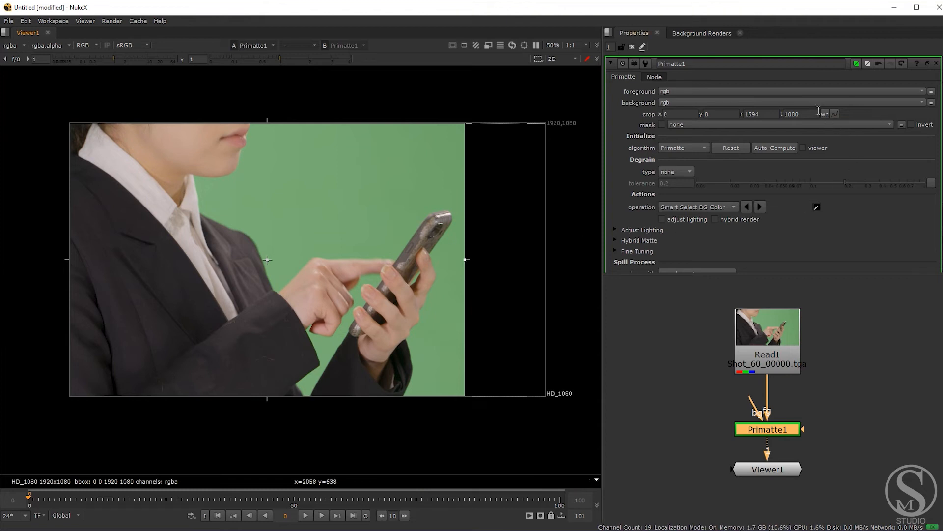
Extend Primatte1's crop box beyond the frame to about x -54, y -70, r 1970 and t 1184.
click(796, 114)
scroll(806, 113, up, 14)
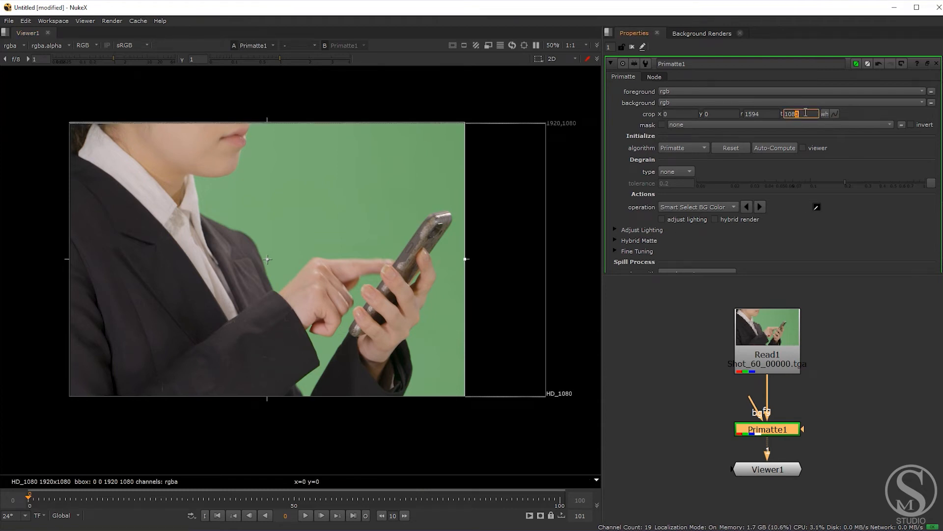
scroll(806, 113, up, 20)
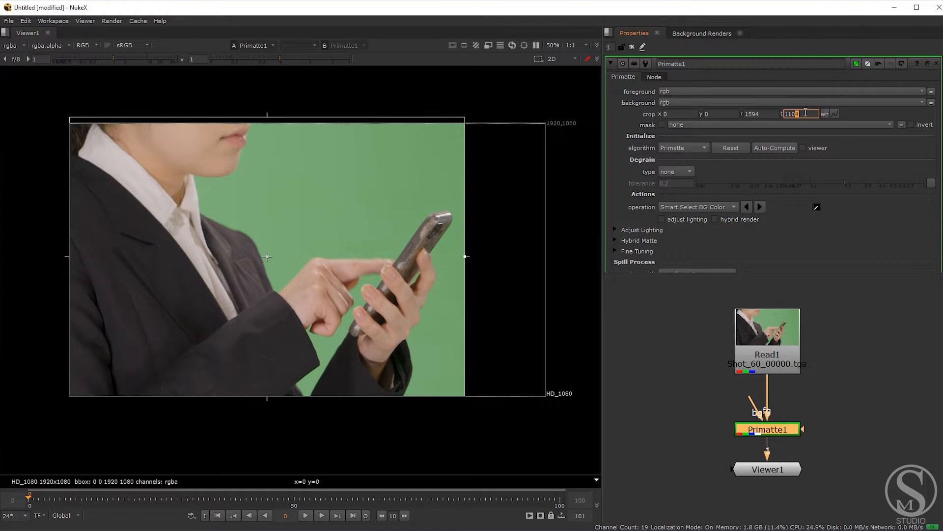
drag(267, 111, 268, 99)
drag(264, 399, 268, 415)
drag(66, 256, 55, 256)
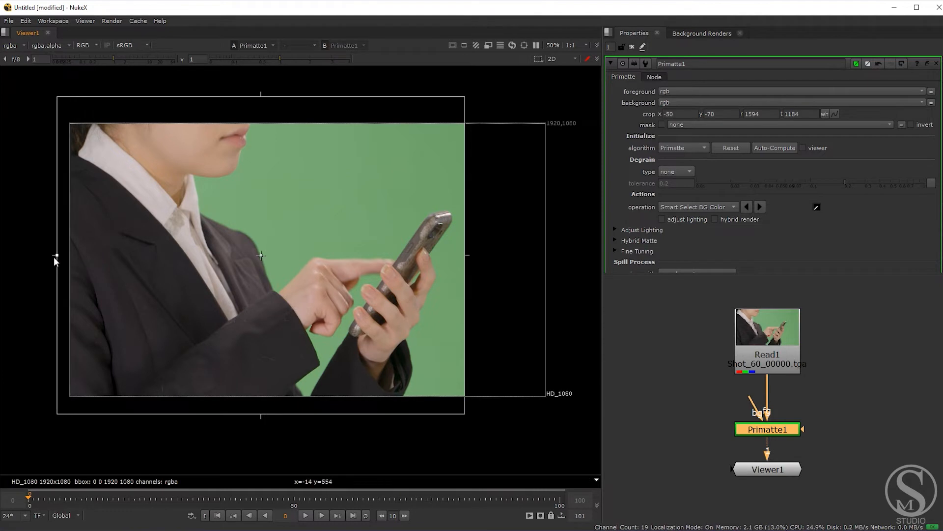
drag(467, 256, 559, 257)
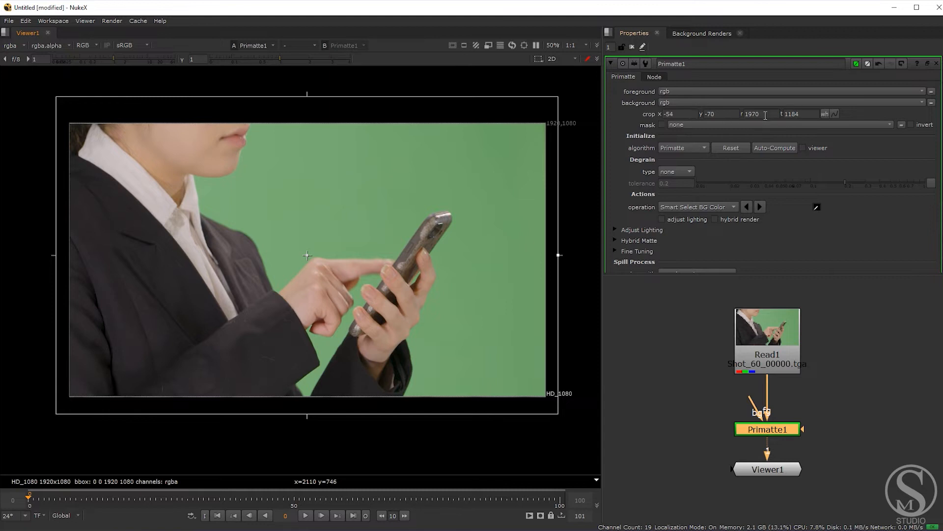
Move Primatte1 aside in the node graph and add a fresh Primatte keyer node between Read1 and Viewer1.
drag(769, 434, 673, 432)
click(771, 429)
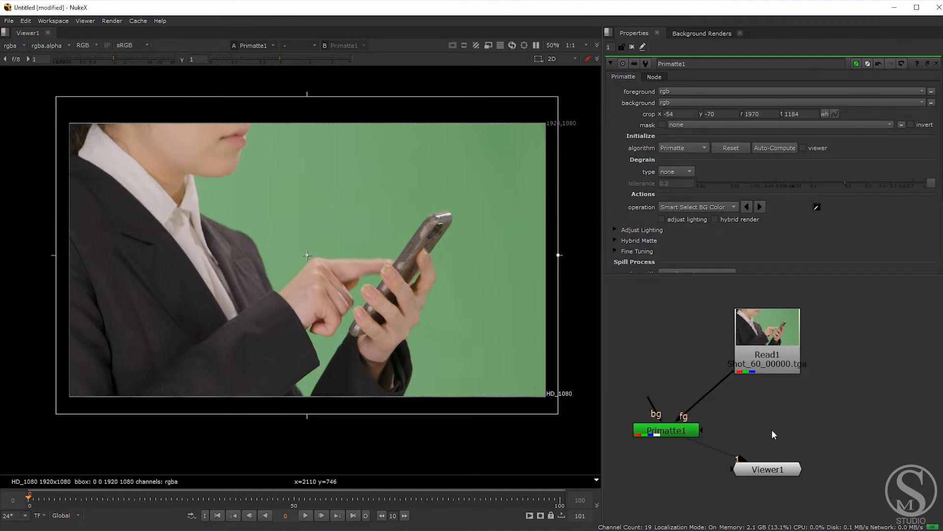
key(Tab)
text(prin)
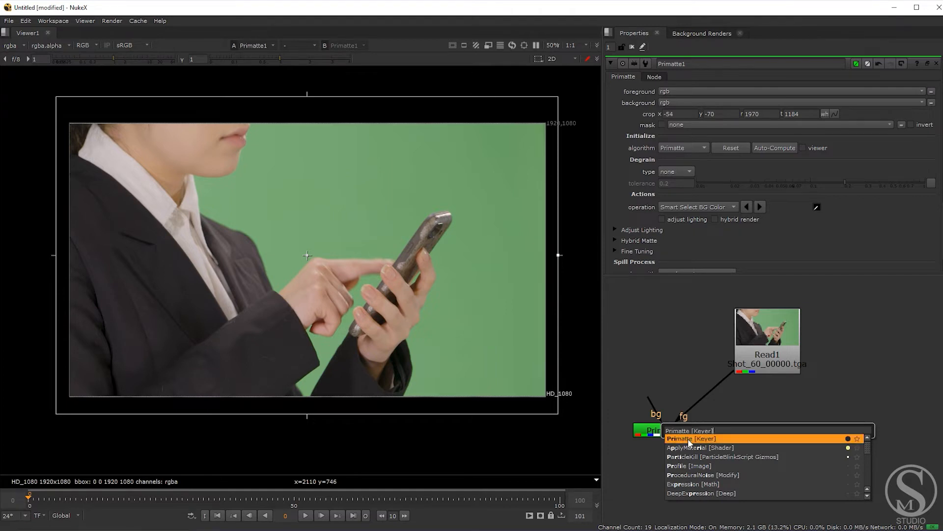
click(688, 439)
Delete the cropped Primatte1 node and wire Primatte2 between Read1, on its fg input, and Viewer1.
click(679, 430)
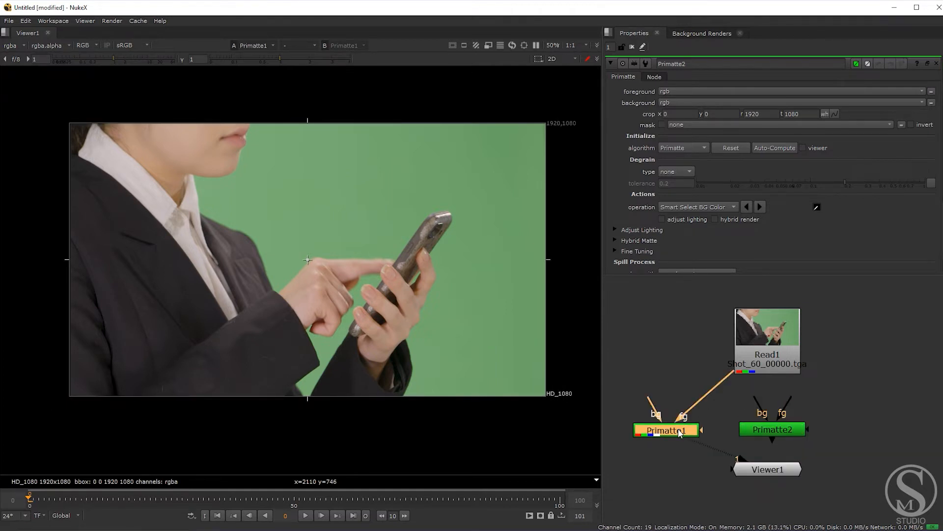
key(Delete)
drag(784, 373, 764, 430)
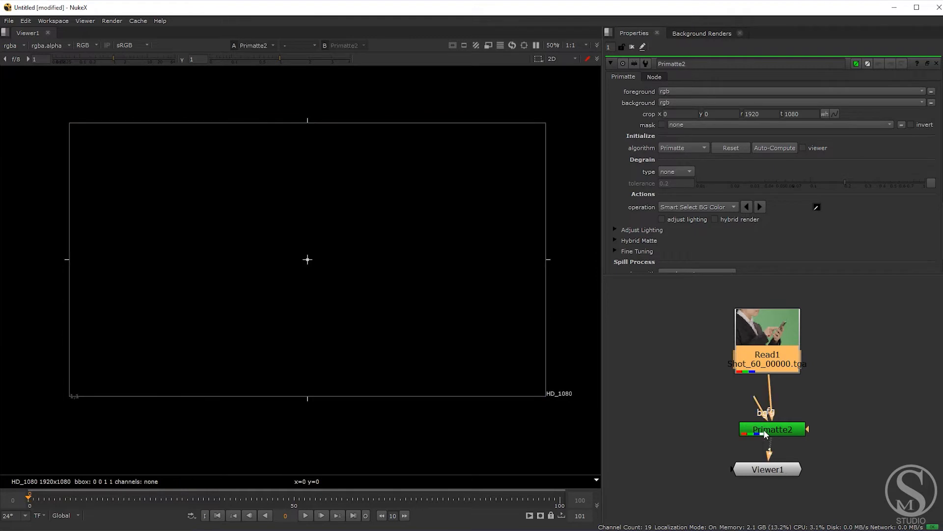
Select Primatte2 and look through its available algorithm options, keeping the Primatte algorithm.
click(764, 434)
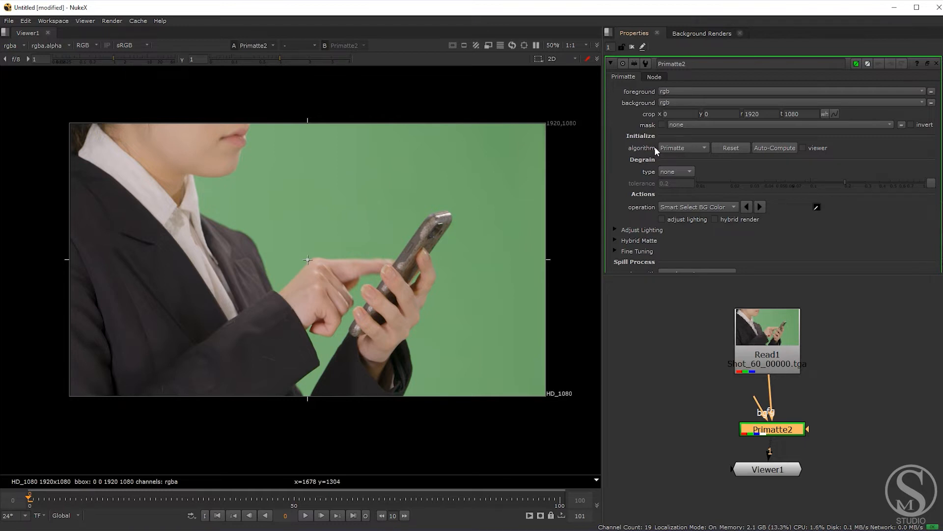
click(685, 149)
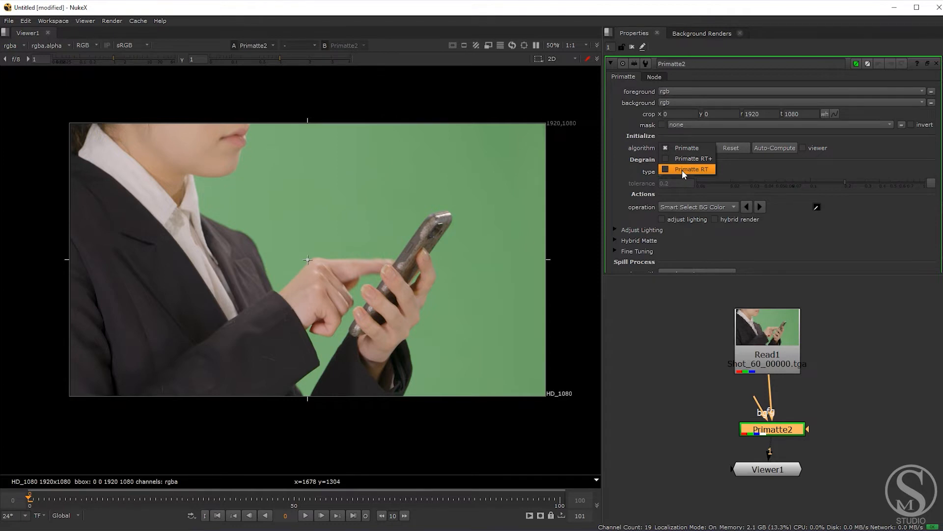
click(641, 147)
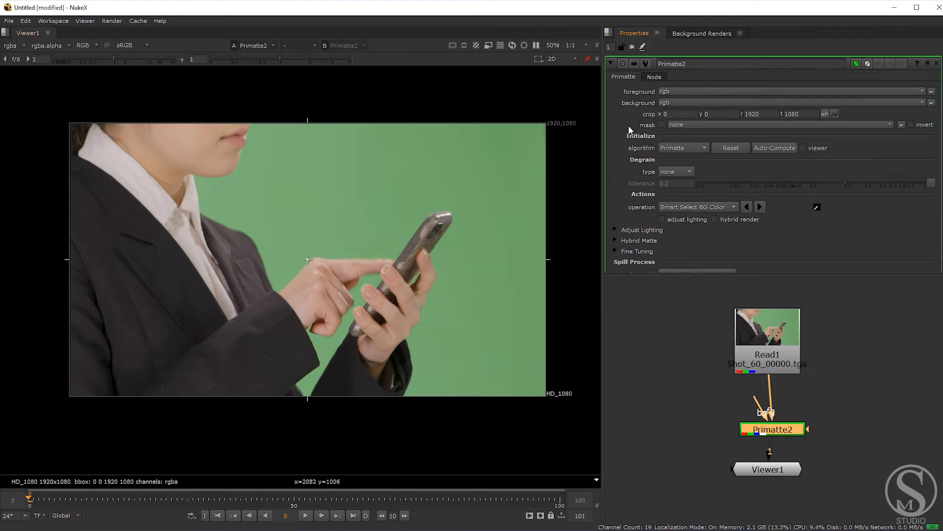
click(682, 148)
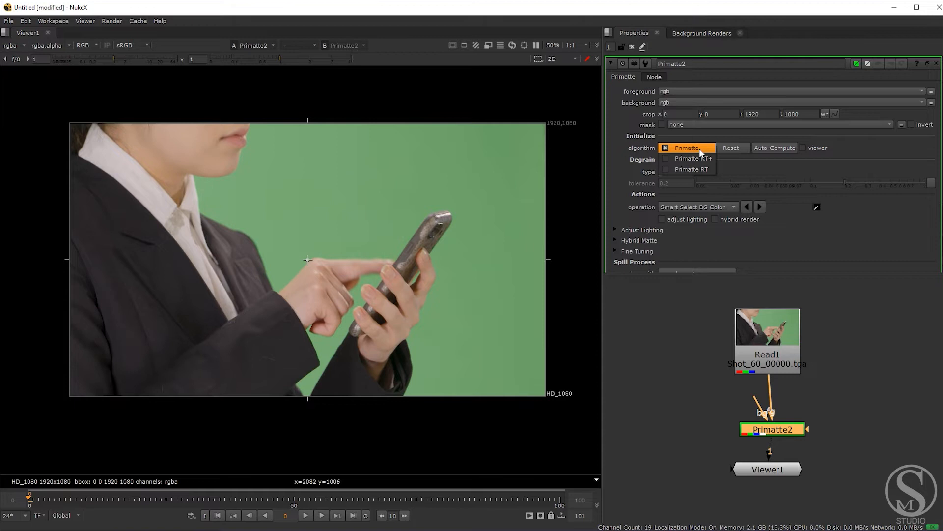
click(697, 149)
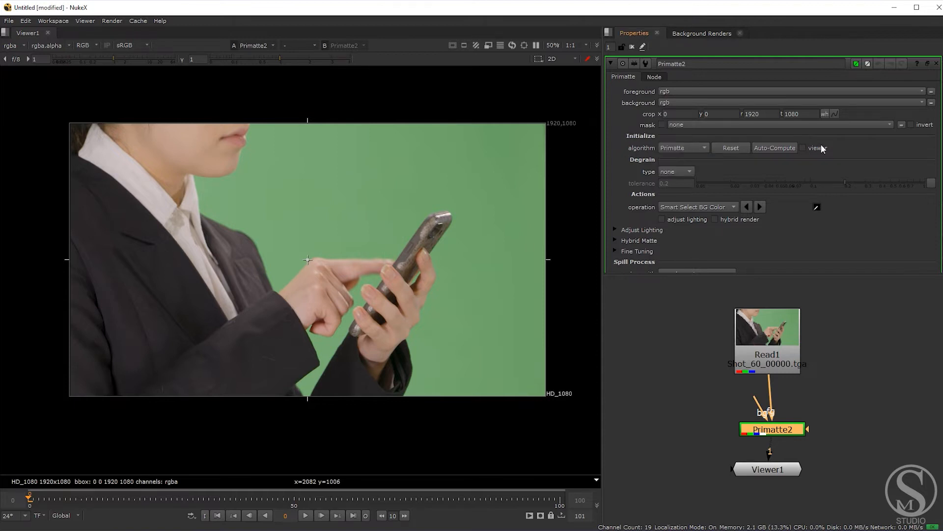
Turn on Primatte2's viewer overlay to show its colour-space diagrams beside the footage.
click(821, 147)
middle_drag(480, 287, 466, 303)
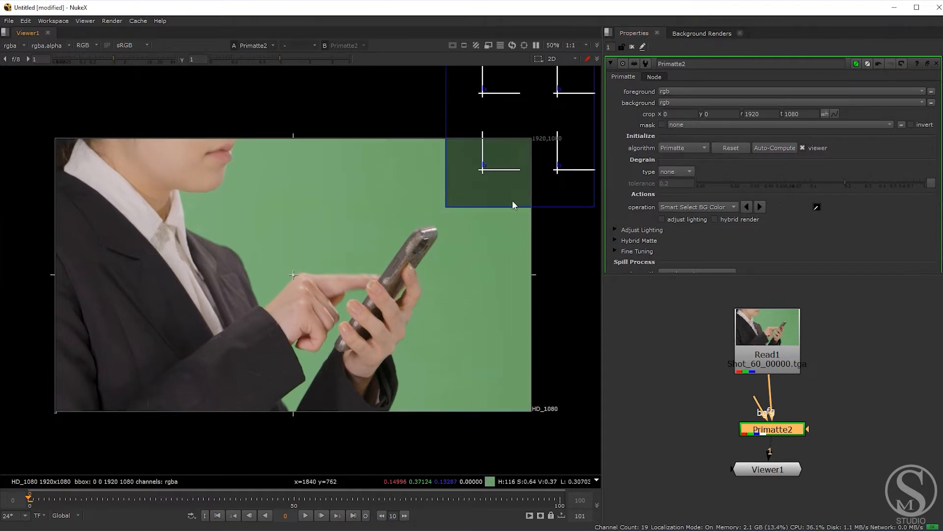
scroll(470, 101, down, 1)
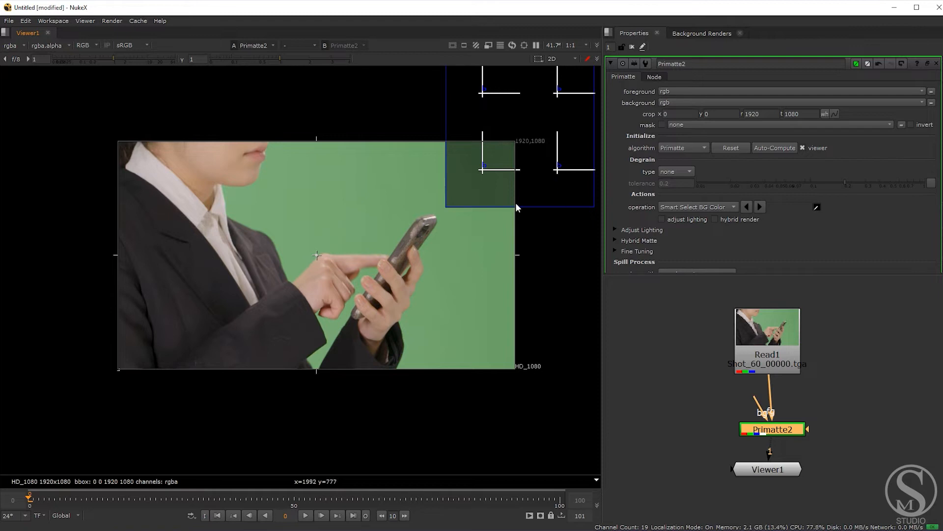
Compare the Primatte RT+ and Primatte RT algorithms in the viewer overlay and return to Primatte.
click(680, 148)
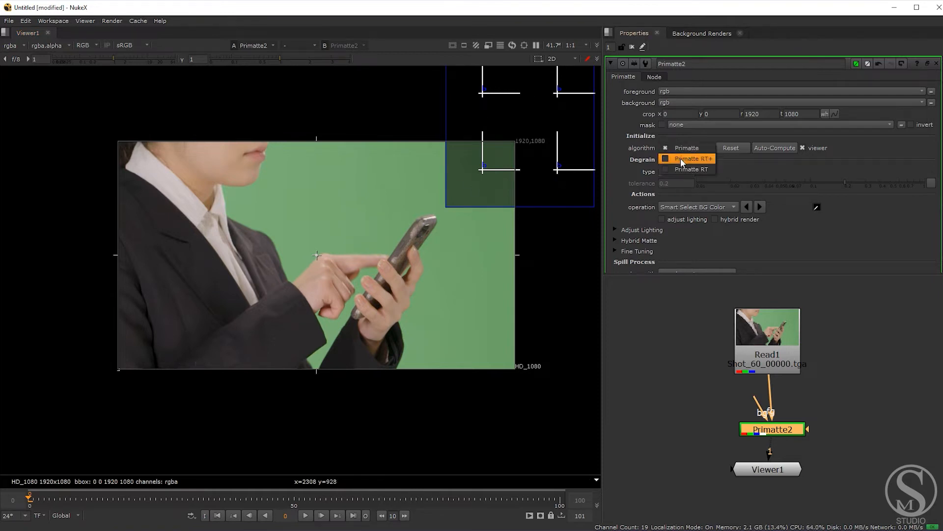
click(680, 158)
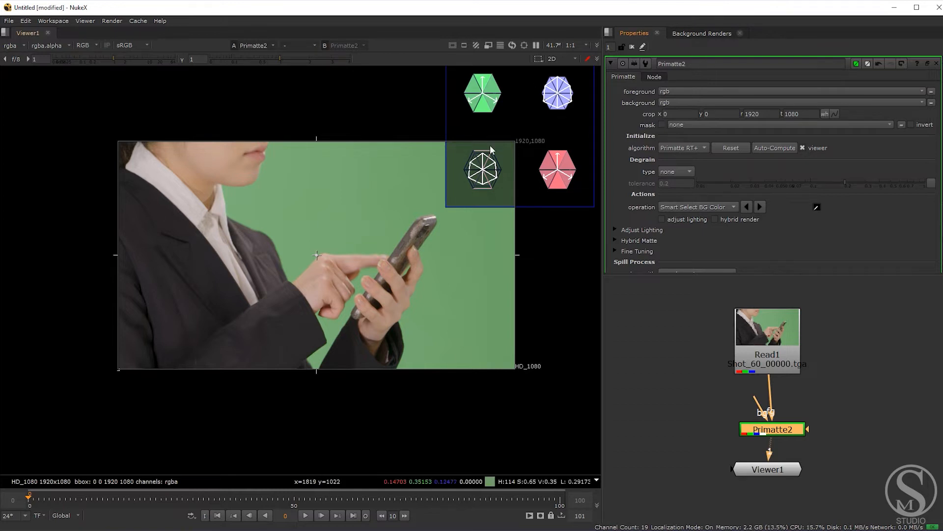
click(679, 148)
click(664, 160)
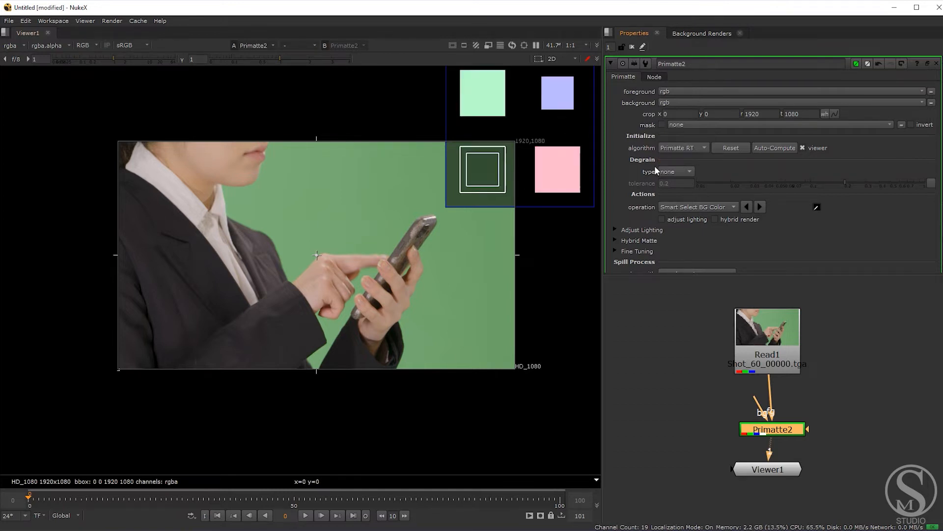
click(680, 148)
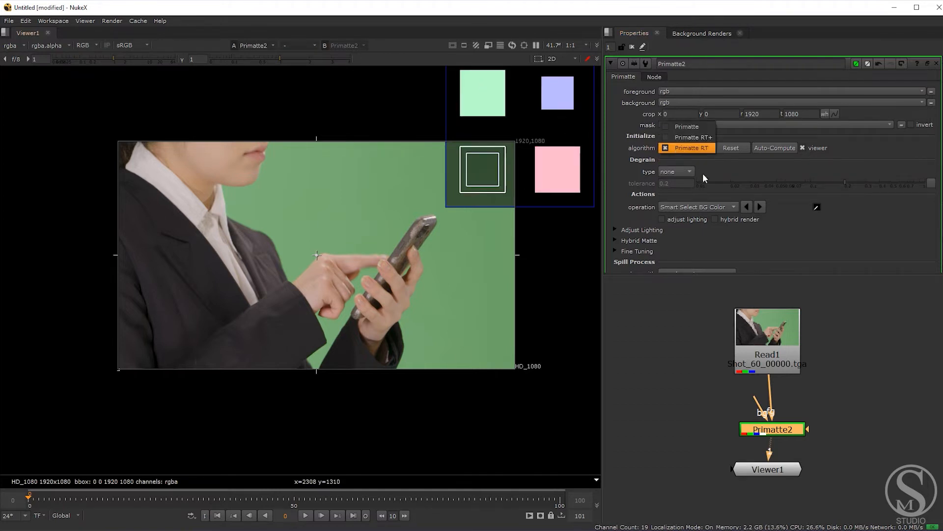
click(678, 137)
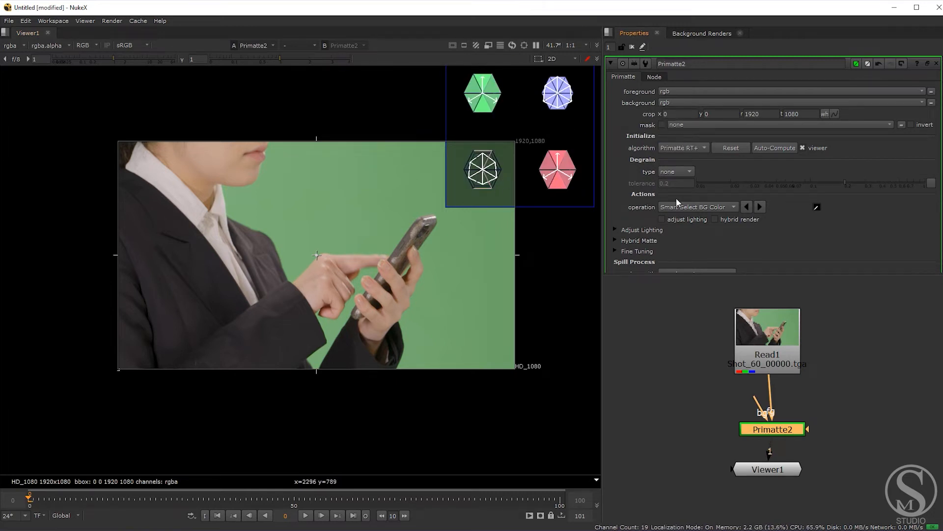
click(681, 147)
click(703, 134)
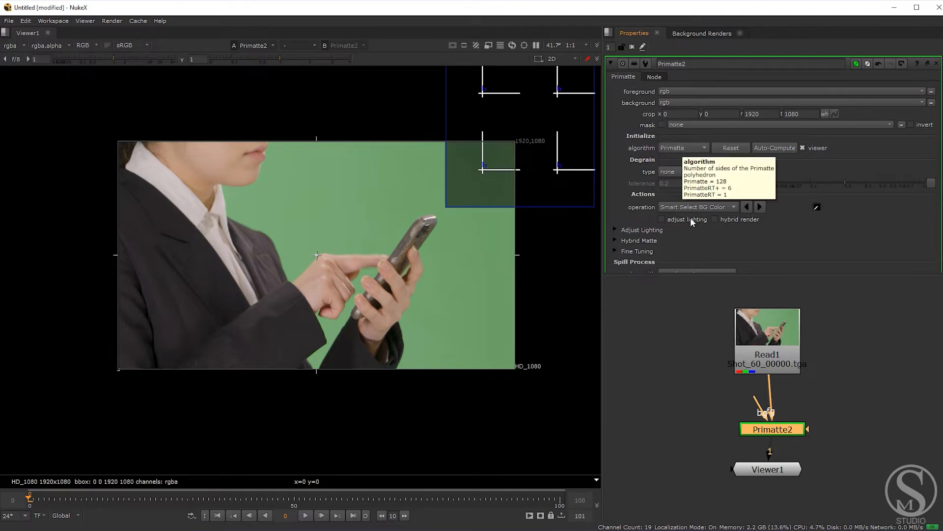
Switch Primatte2's algorithm to Primatte RT+ once more and set it back to Primatte.
click(688, 149)
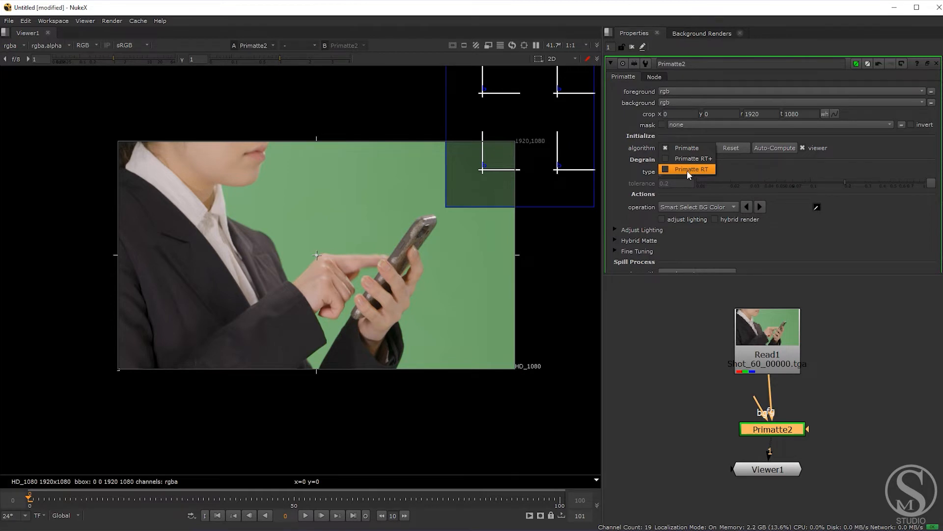
click(682, 160)
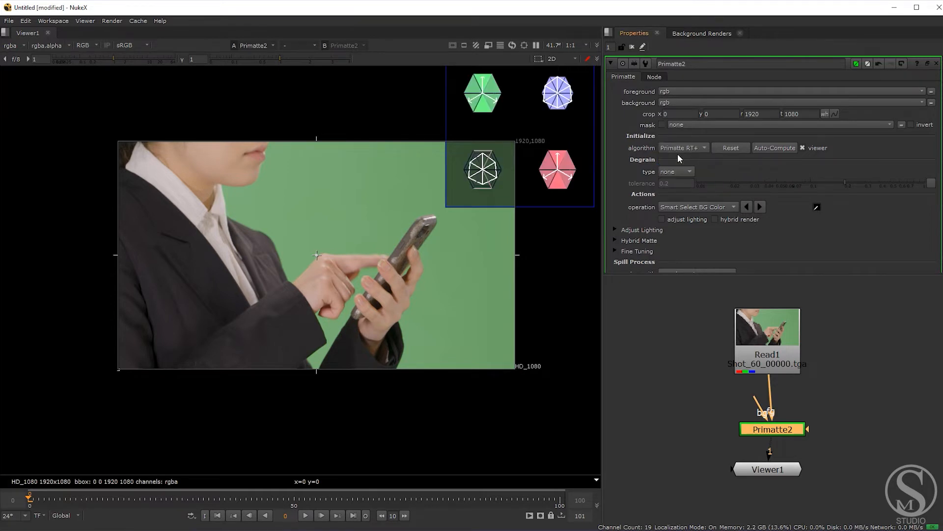
click(688, 146)
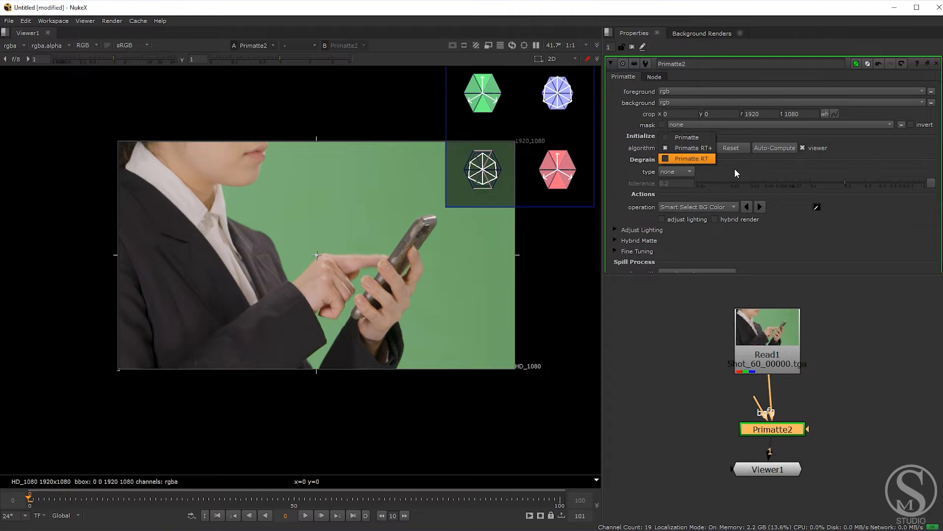
click(699, 137)
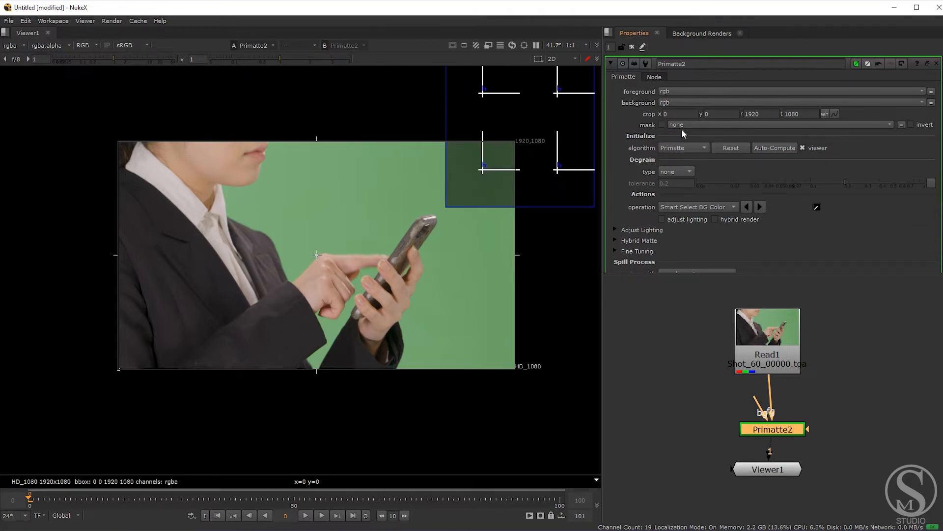
Auto-compute the key in Primatte2 and try it under Primatte RT+ and Primatte RT before restoring Primatte.
click(776, 148)
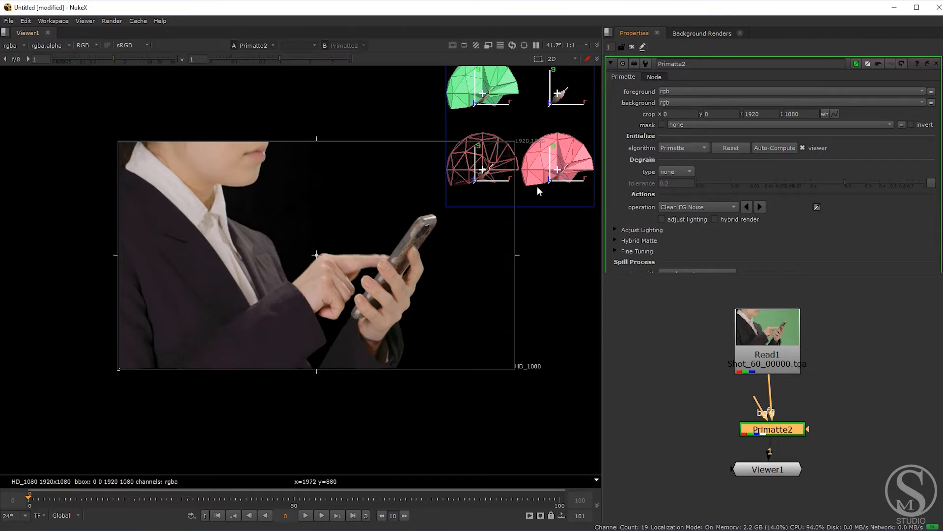
click(689, 143)
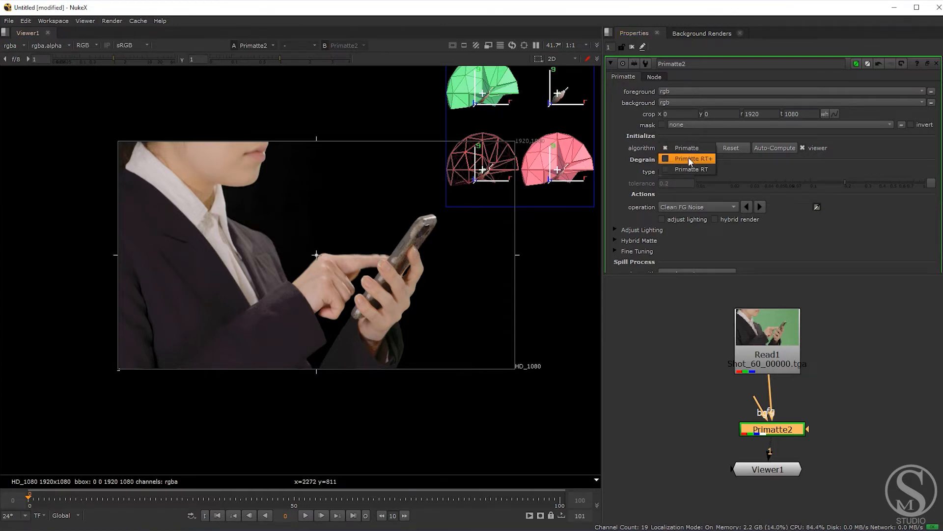
click(689, 158)
click(678, 143)
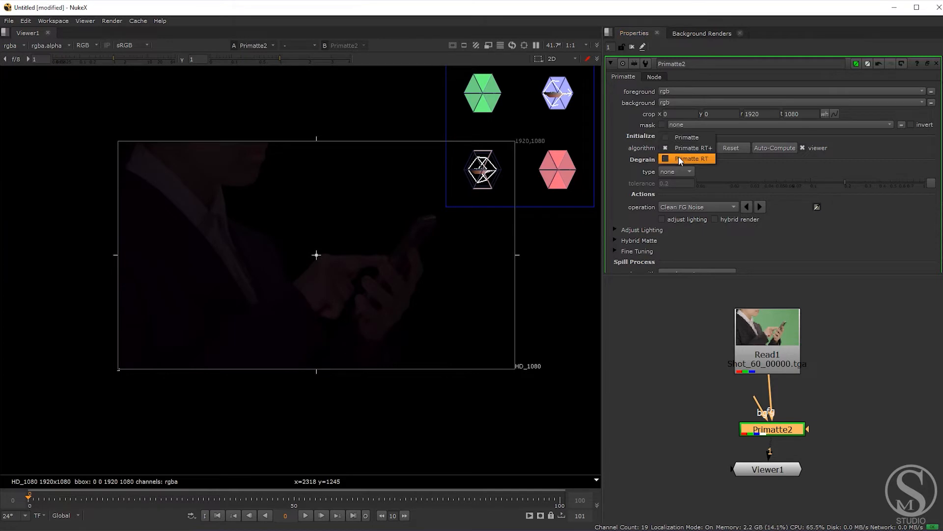
click(679, 156)
click(681, 145)
click(686, 127)
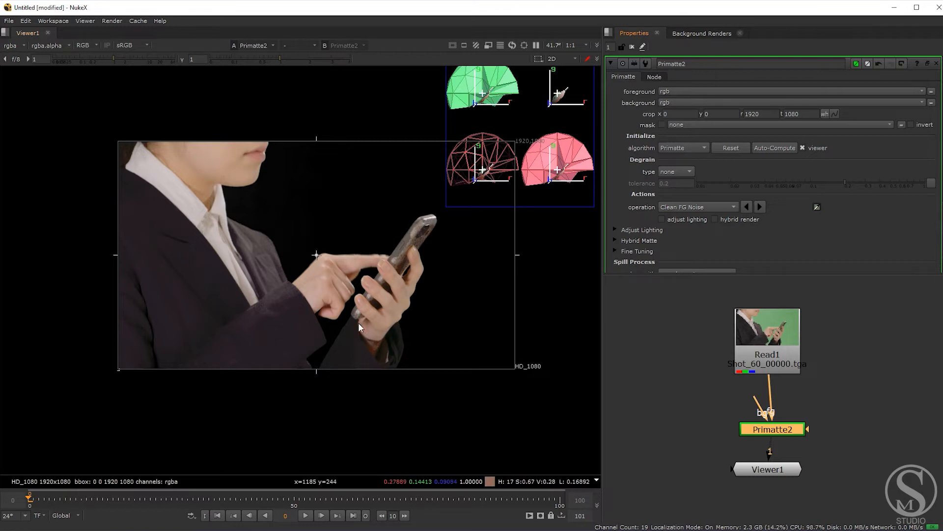
Examine the auto-computed key up close under Primatte RT+ and Primatte RT again, and return to Primatte.
click(679, 148)
click(681, 161)
scroll(207, 263, up, 1)
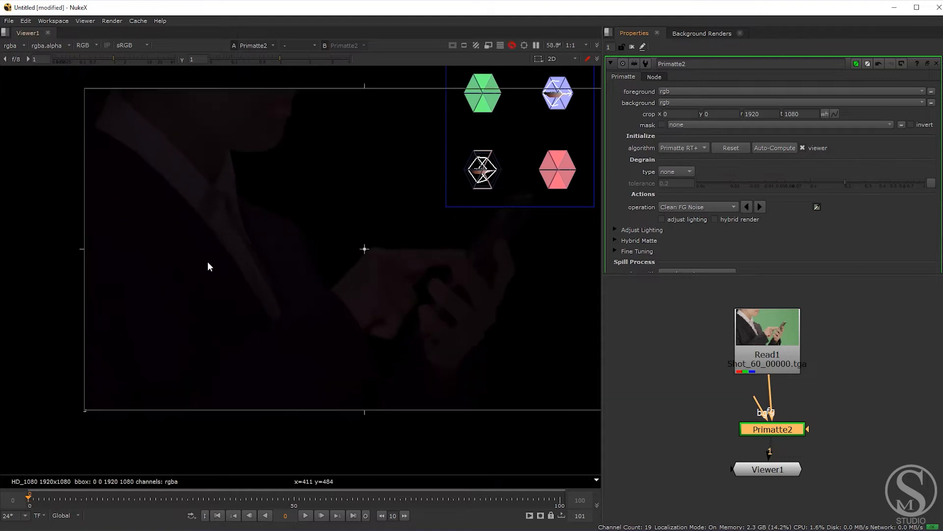
scroll(329, 272, up, 1)
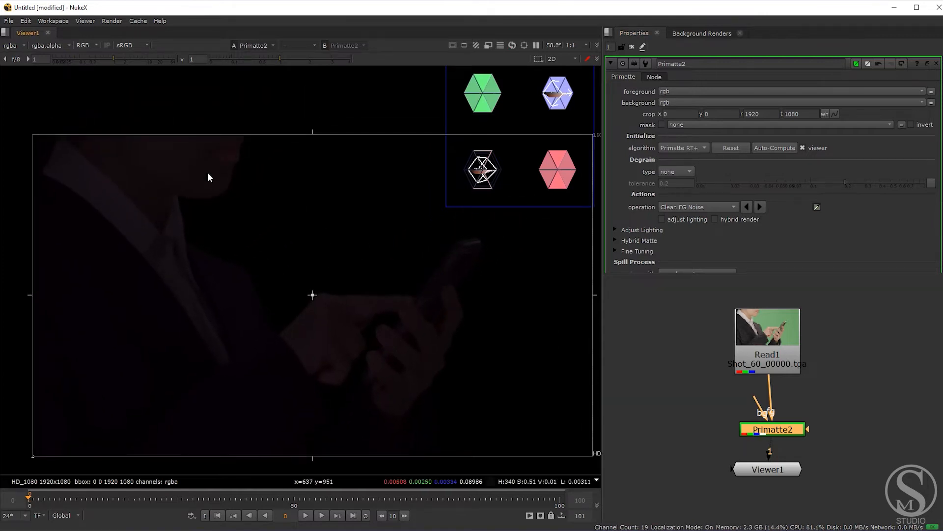
click(686, 148)
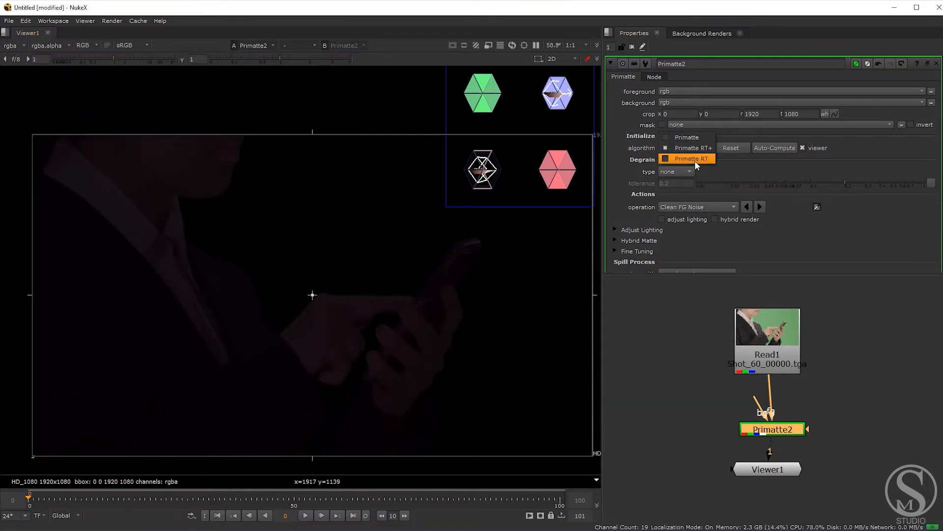
click(695, 160)
click(683, 149)
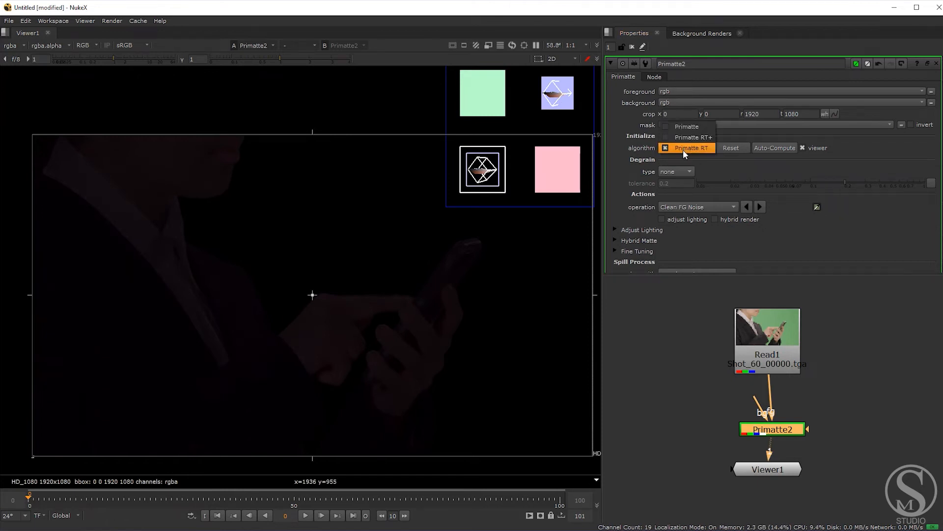
click(686, 137)
click(692, 144)
click(686, 138)
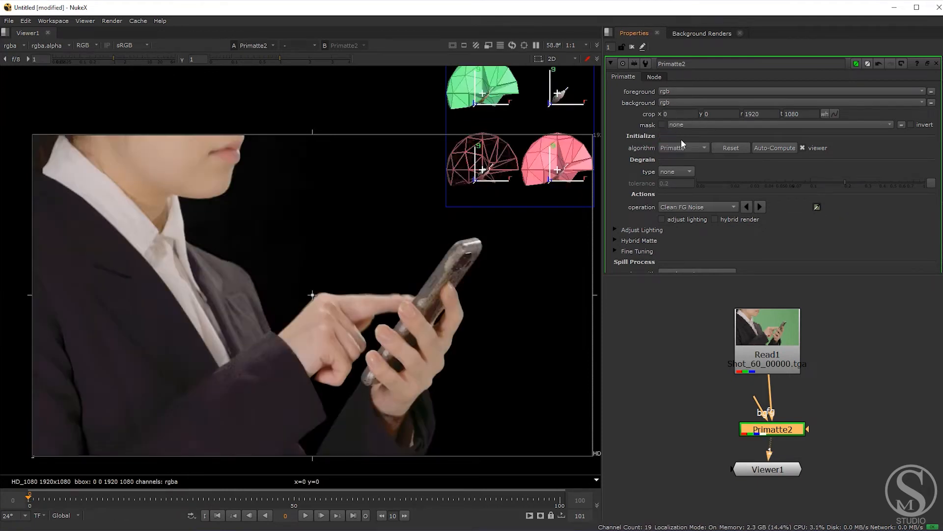
middle_drag(274, 230, 290, 227)
scroll(290, 227, down, 3)
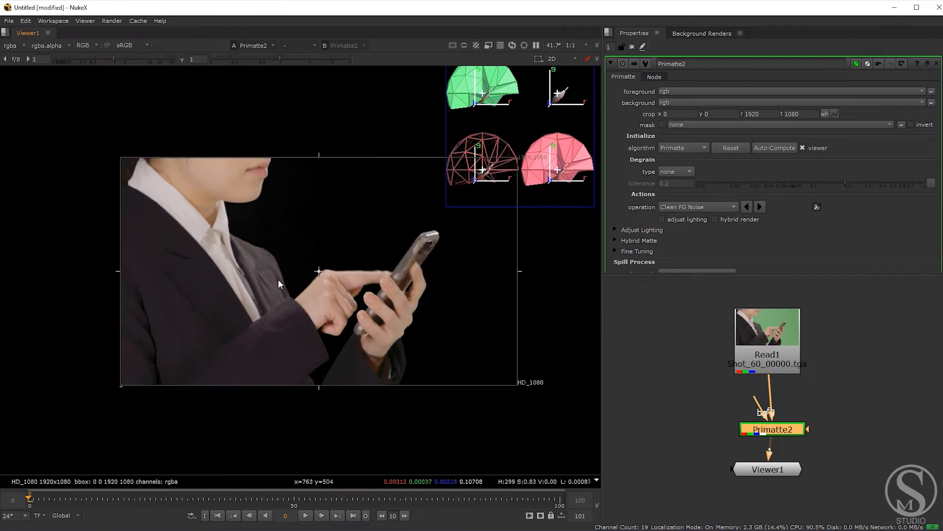
middle_drag(278, 279, 291, 255)
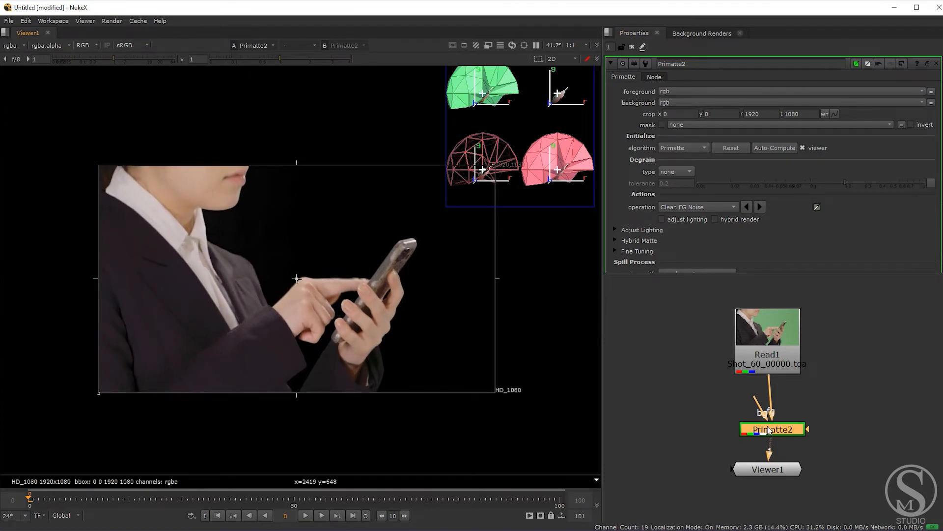
mouse_move(401, 314)
middle_down()
mouse_move(408, 321)
mouse_move(382, 320)
mouse_move(400, 319)
middle_up()
scroll(400, 320, up, 2)
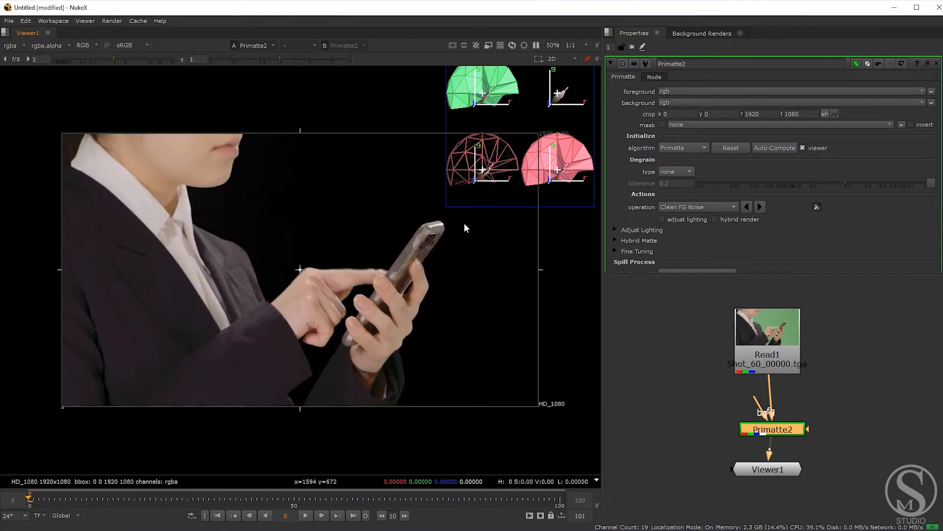
mouse_move(426, 270)
middle_down()
mouse_move(412, 290)
mouse_move(432, 279)
middle_up()
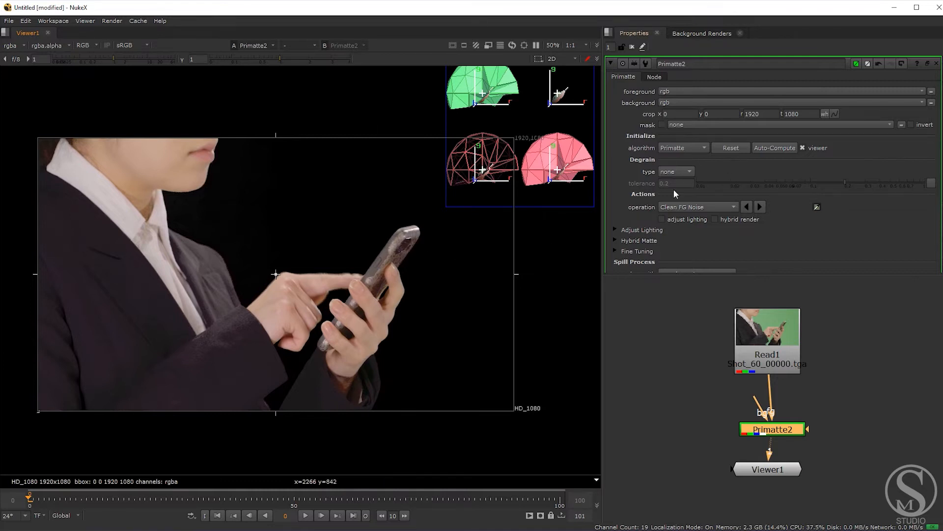
Reset Primatte2's key and turn off its viewer overlay.
click(733, 149)
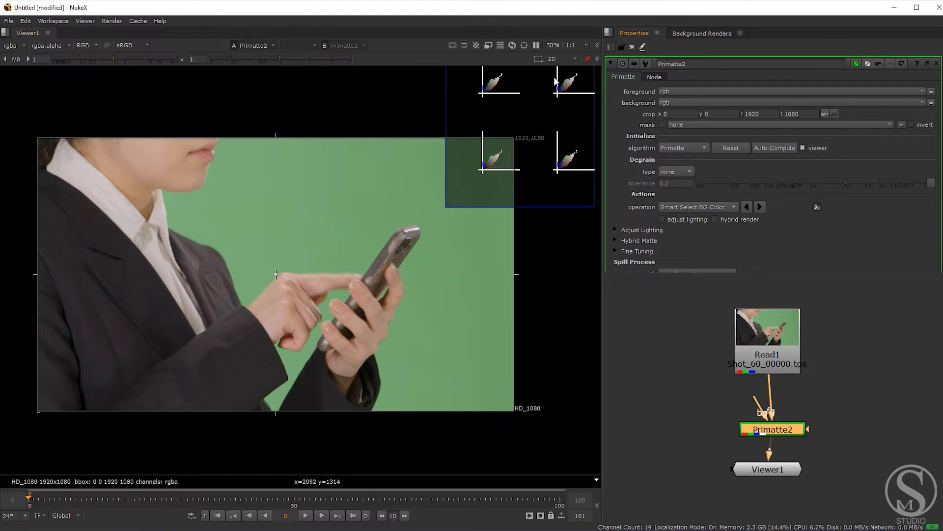
click(810, 148)
Try auto-computing the key on the reset green-screen footage in Primatte2.
middle_drag(332, 222, 420, 238)
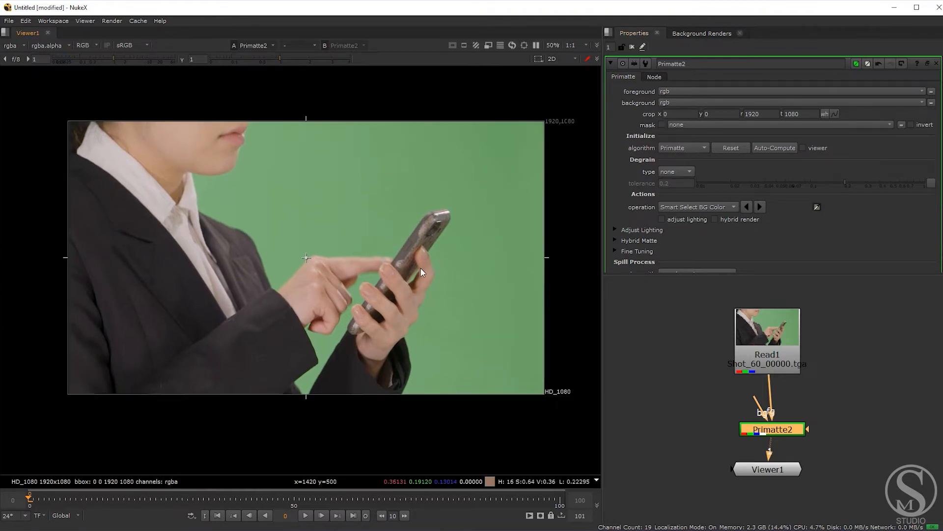
middle_drag(382, 171, 376, 167)
middle_drag(360, 208, 378, 213)
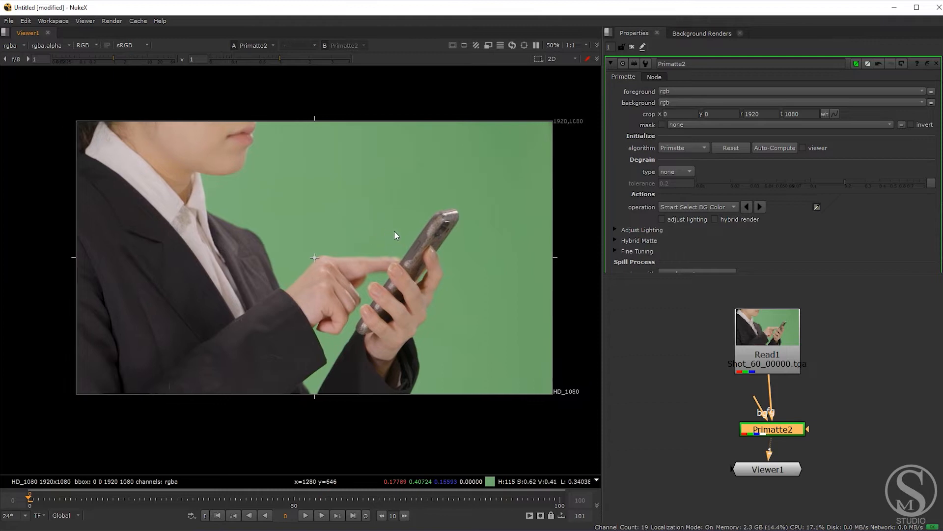
scroll(394, 231, down, 1)
middle_drag(412, 226, 406, 229)
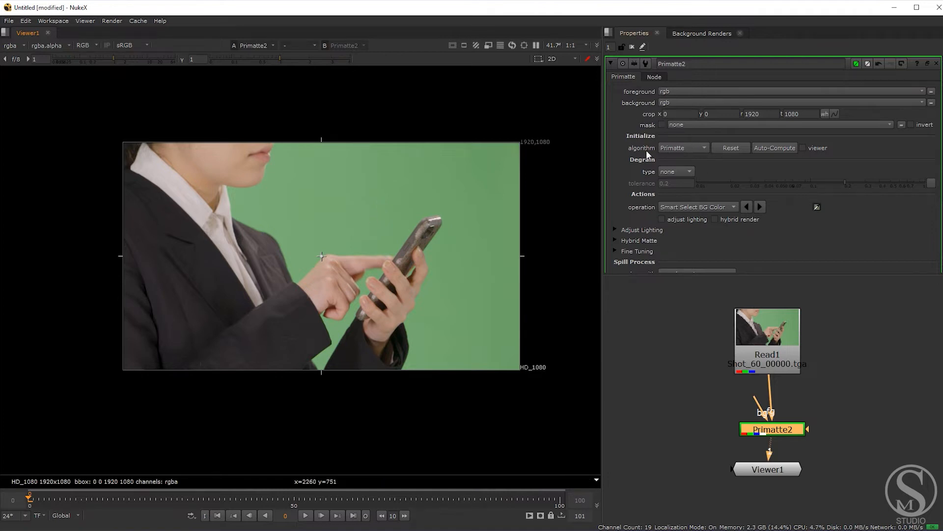
click(777, 148)
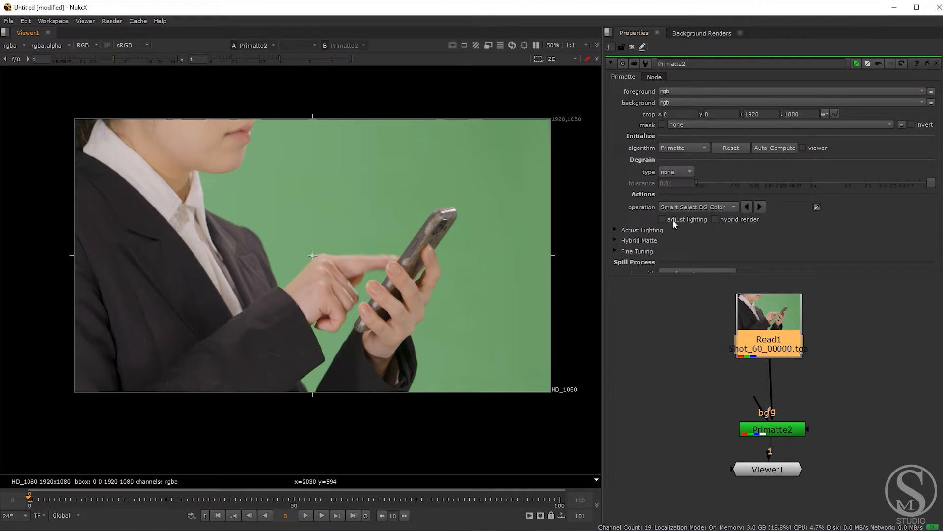
Select Primatte2 and auto-compute its key from the green-screen footage.
drag(781, 428, 777, 426)
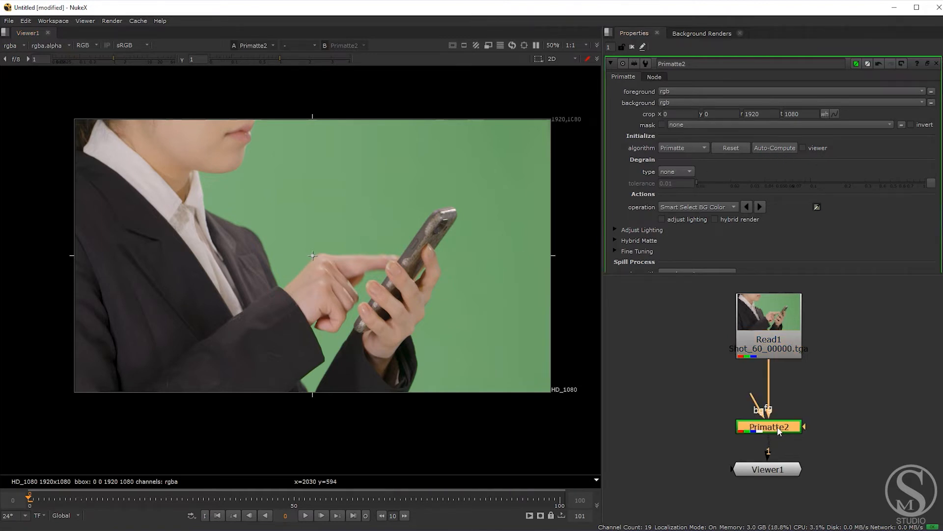
click(774, 147)
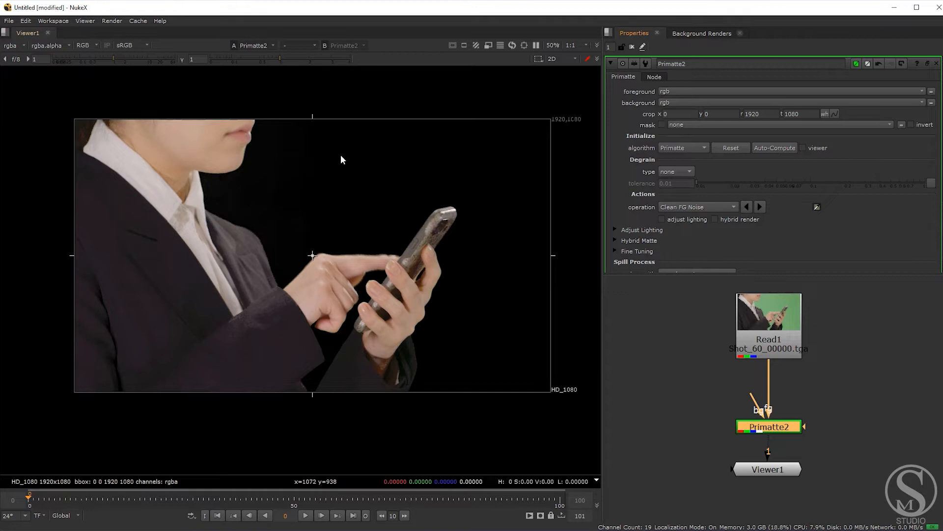
middle_drag(845, 393, 832, 396)
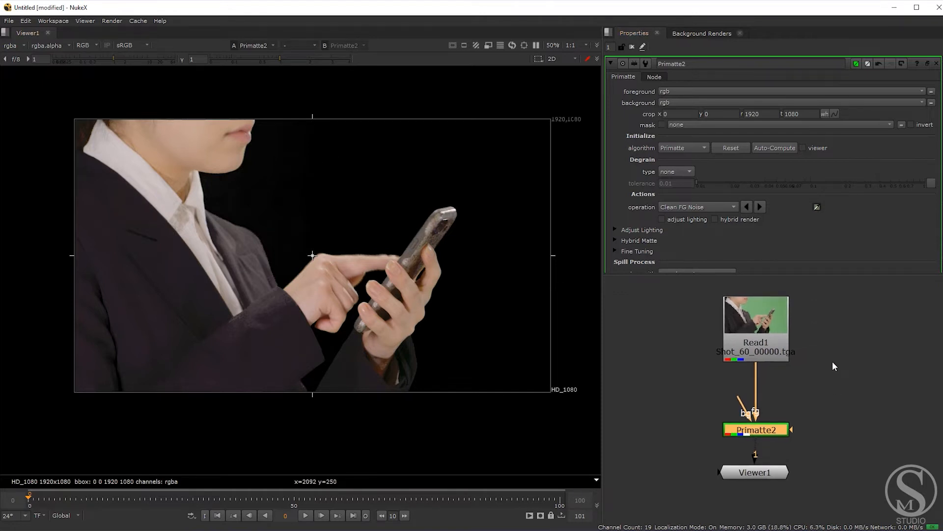
scroll(773, 167, down, 2)
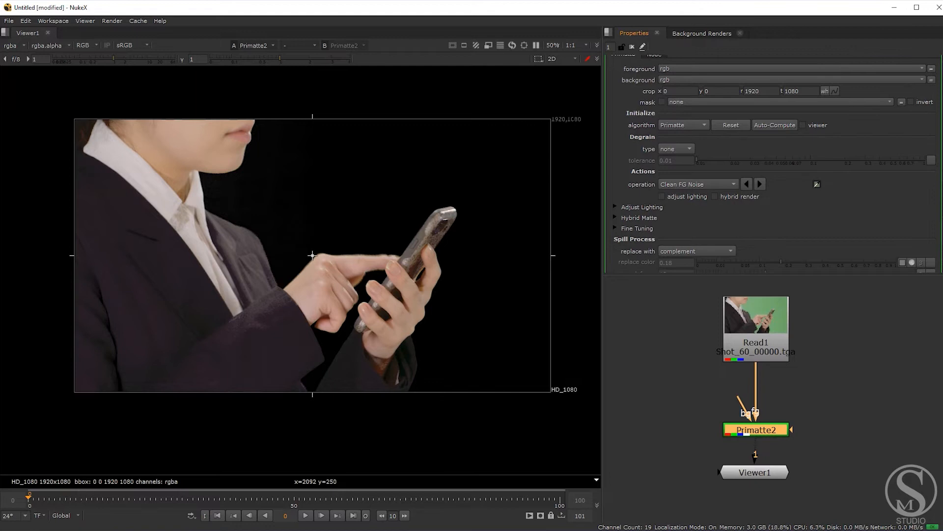
Add a CheckerBoard node beside Primatte2 and connect it to Primatte2's bg input.
click(868, 406)
key(Tab)
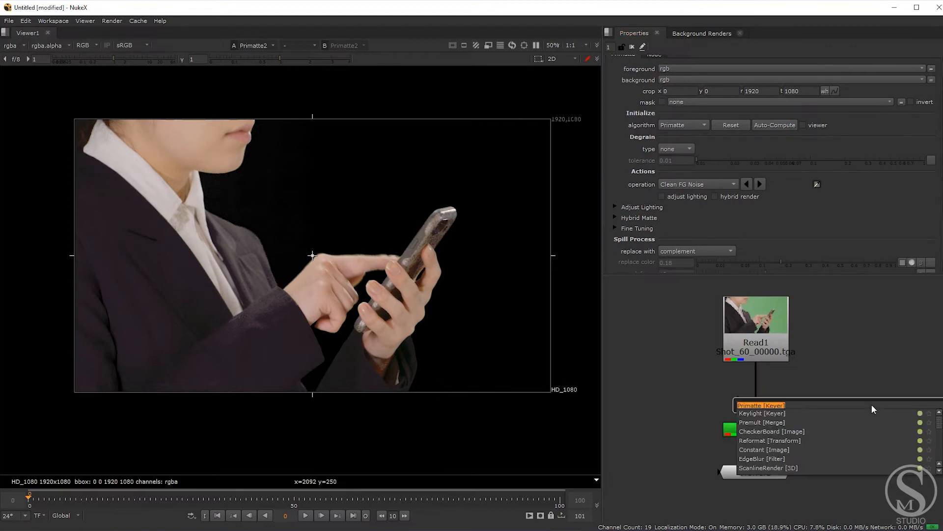
text(che)
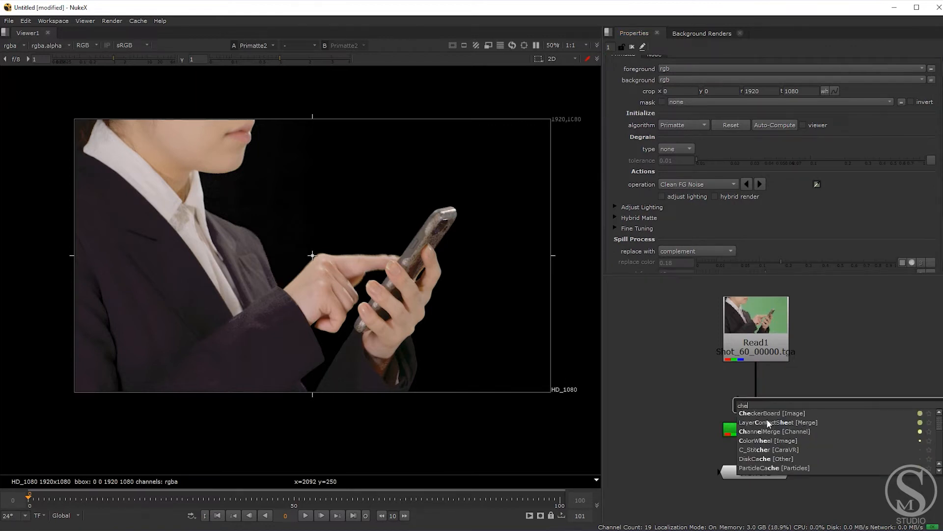
key(Escape)
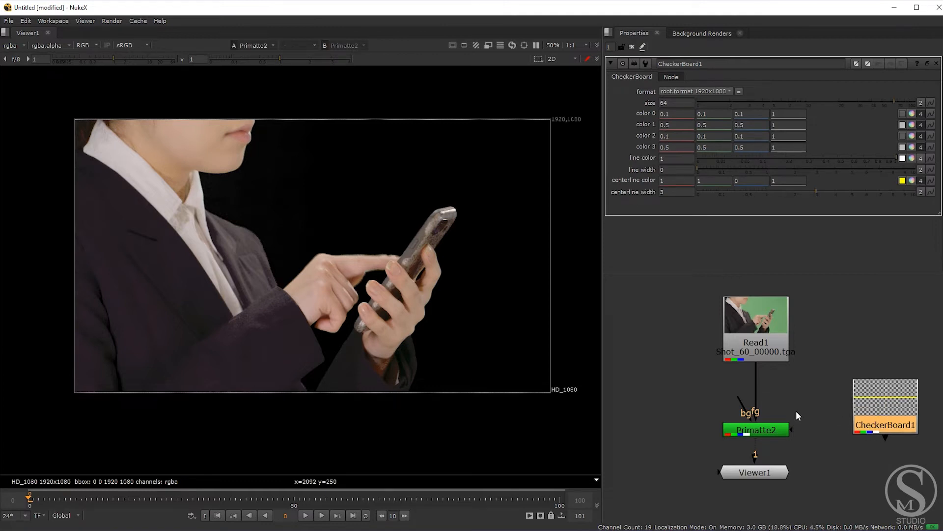
drag(738, 401, 897, 426)
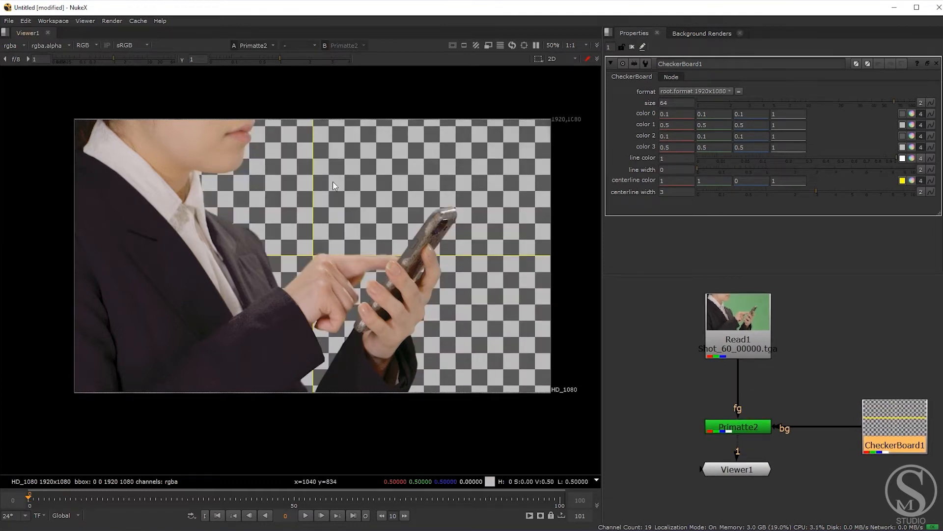
Show the alpha channel of the key in the viewer and reopen Primatte2's properties.
key(a)
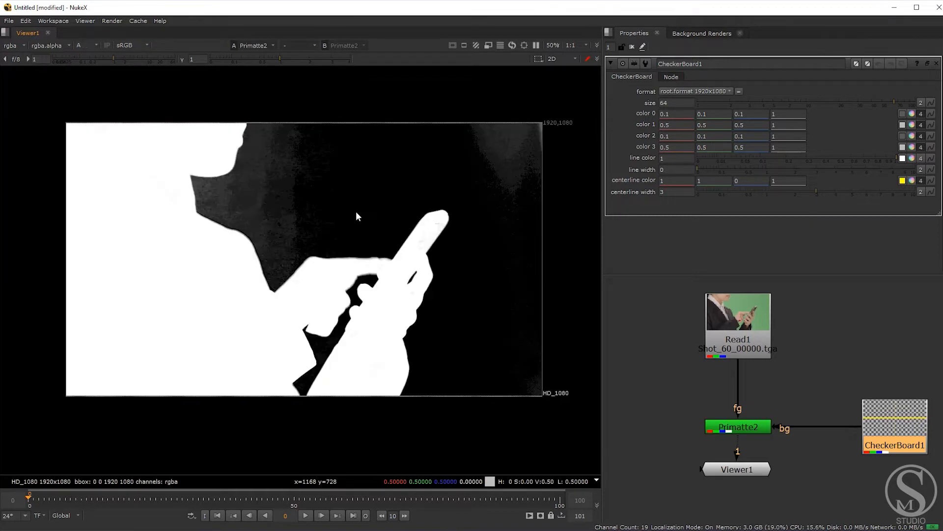
middle_drag(367, 227, 377, 229)
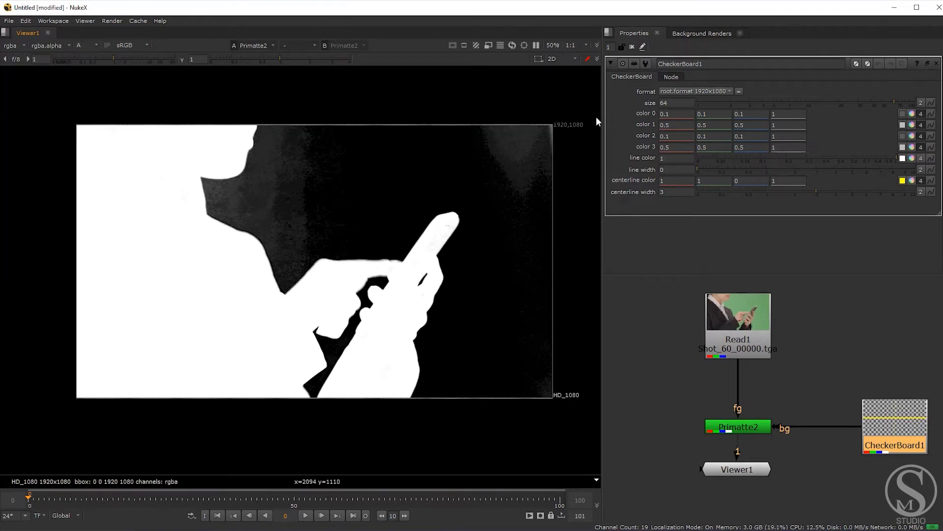
double_click(737, 432)
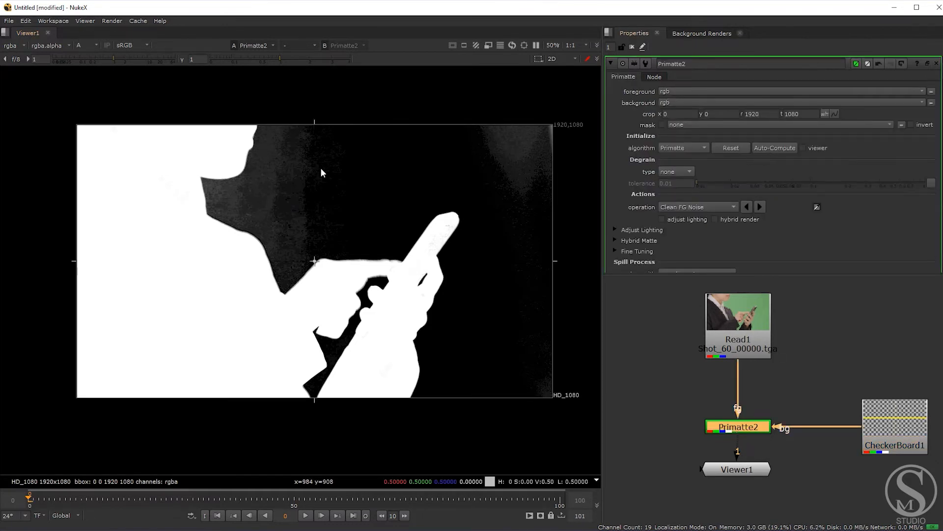
Examine the alpha matte for grey noise in the background and for holes in the person, hands and phone.
middle_drag(257, 229, 306, 227)
middle_drag(438, 243, 370, 252)
middle_drag(174, 236, 205, 221)
middle_drag(272, 308, 230, 322)
scroll(474, 353, down, 1)
middle_drag(474, 354, 448, 323)
scroll(391, 292, up, 2)
middle_drag(259, 173, 306, 186)
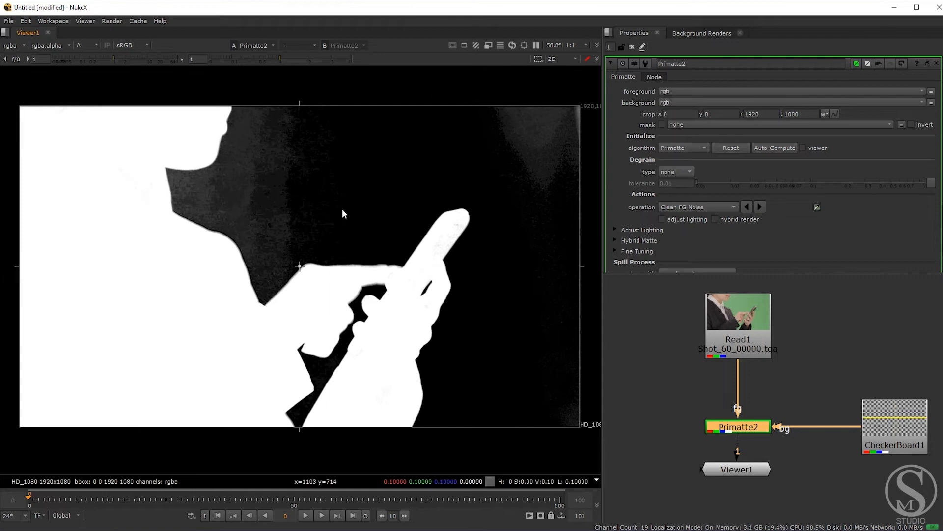
middle_drag(239, 175, 270, 185)
middle_drag(328, 220, 190, 204)
middle_drag(145, 269, 283, 279)
scroll(285, 278, down, 1)
middle_drag(353, 239, 316, 222)
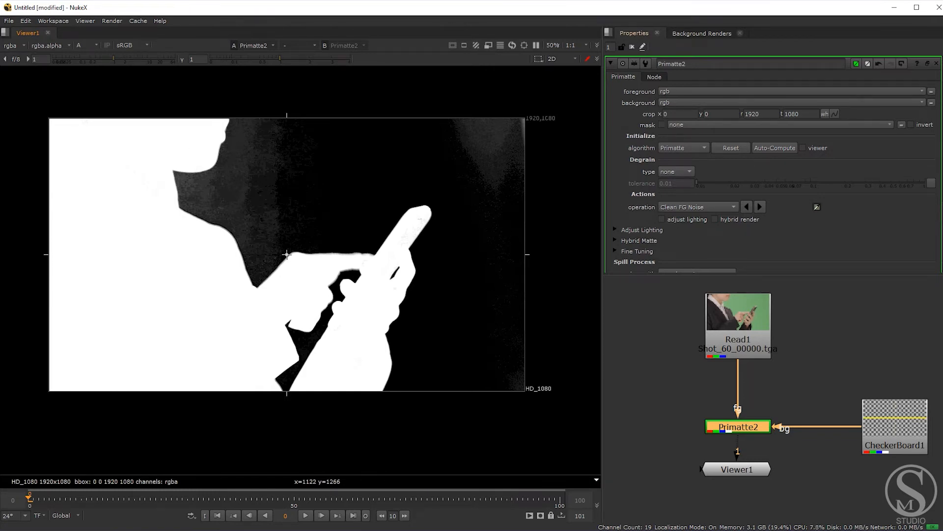
Enlarge the properties area and review Primatte2's available operations against the matte, keeping Clean FG Noise selected.
drag(771, 274, 771, 301)
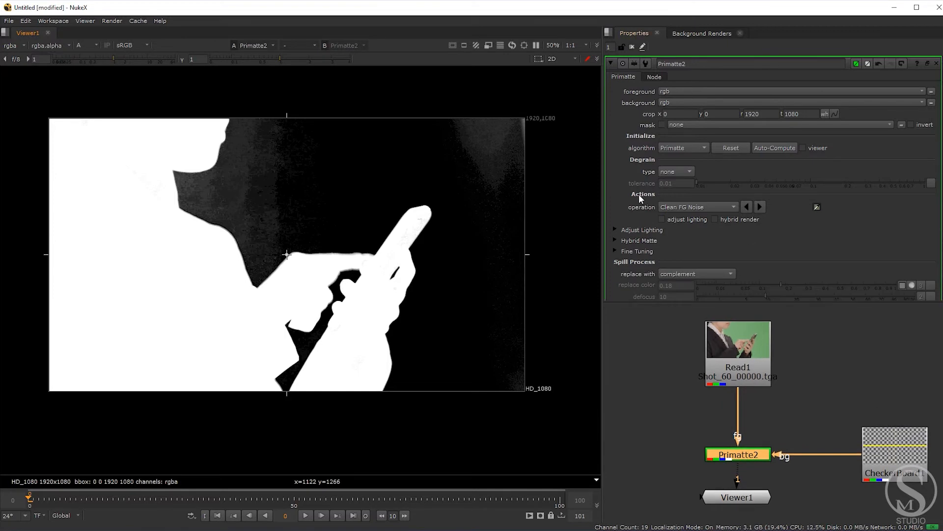
click(674, 208)
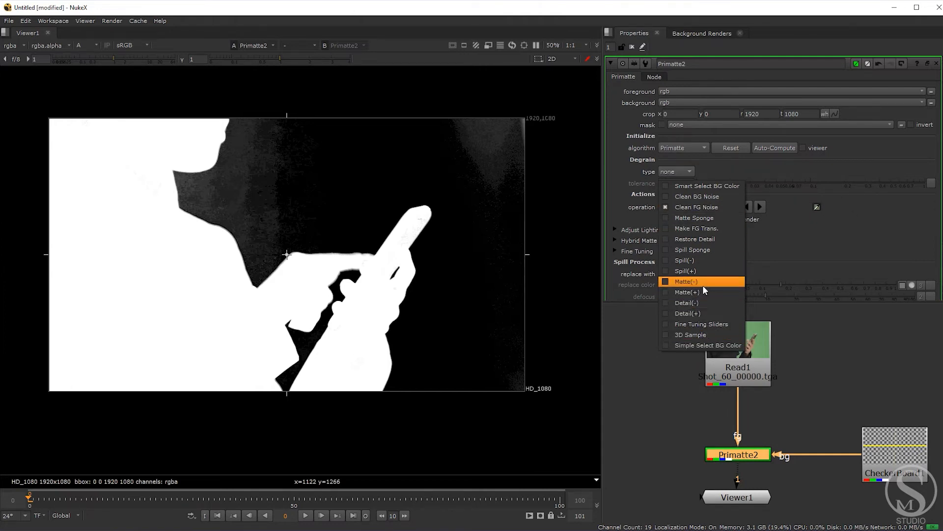
click(728, 457)
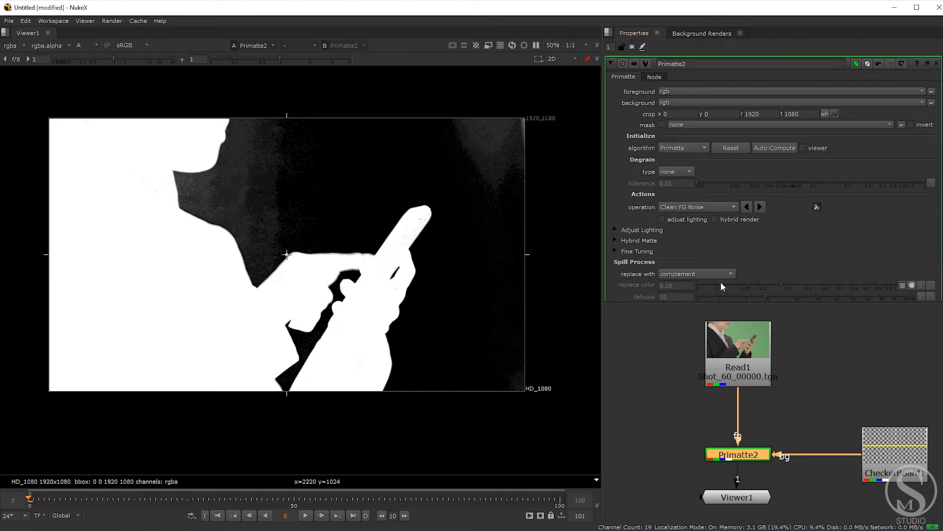
click(662, 206)
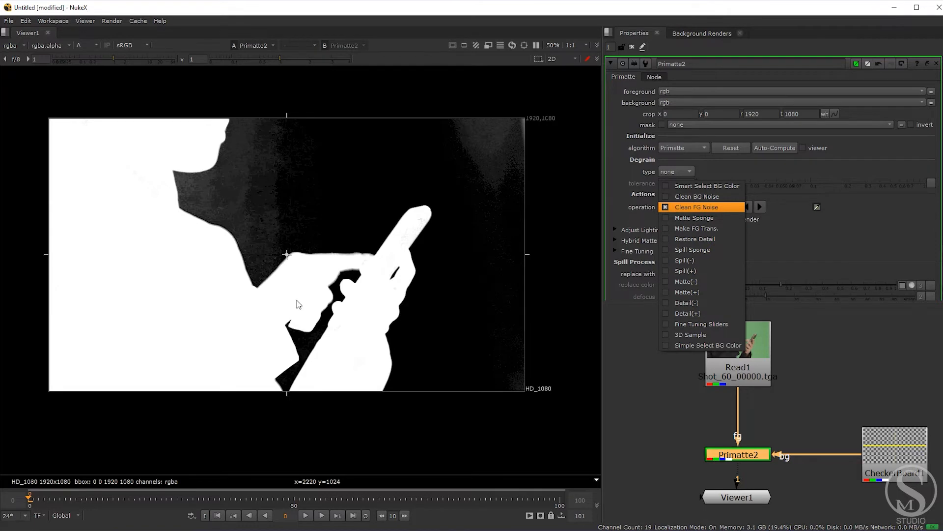
scroll(376, 297, up, 3)
scroll(139, 198, down, 3)
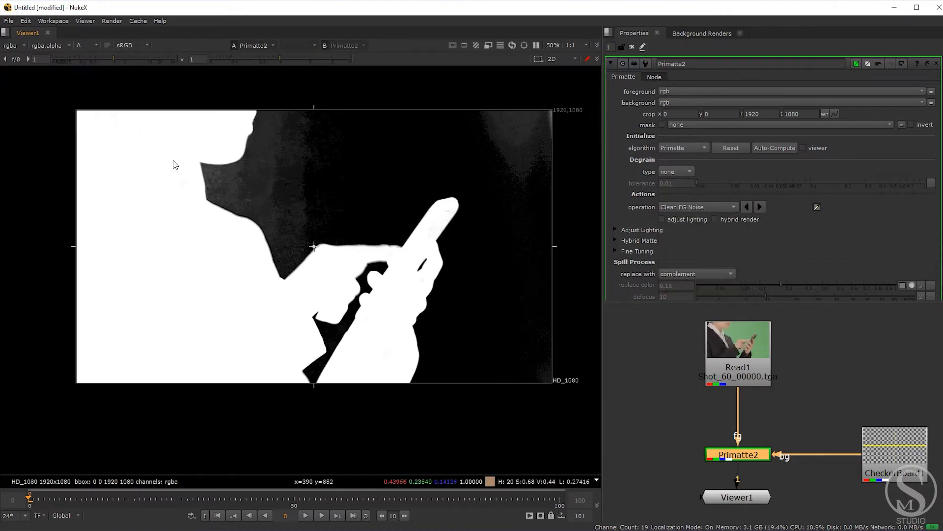
middle_drag(178, 166, 177, 173)
Set Primatte2's operation to Clean BG Noise and sample the grey background areas between the face and hand and above the phone.
click(685, 205)
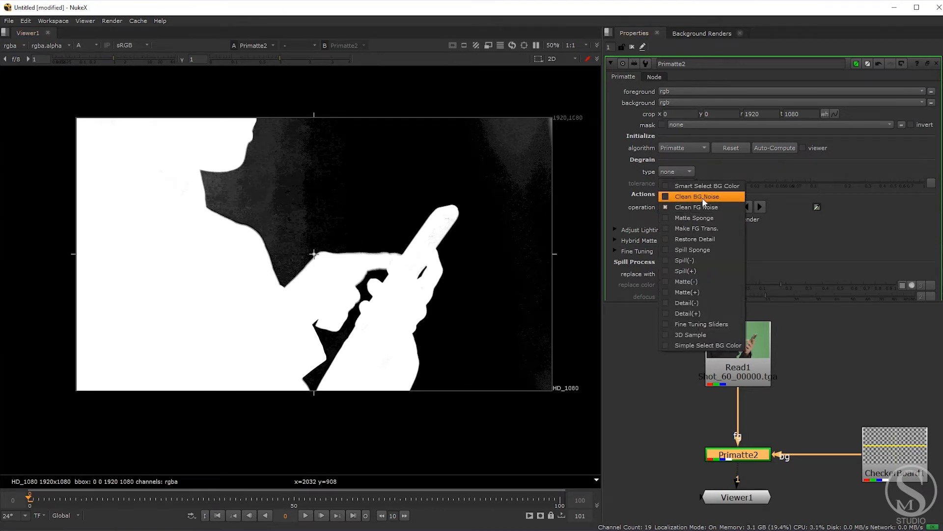
click(701, 197)
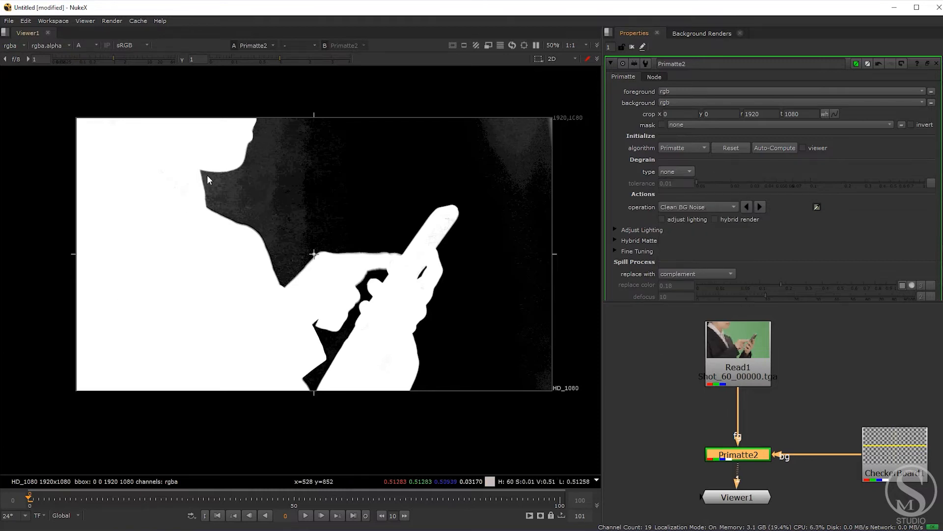
scroll(258, 193, up, 3)
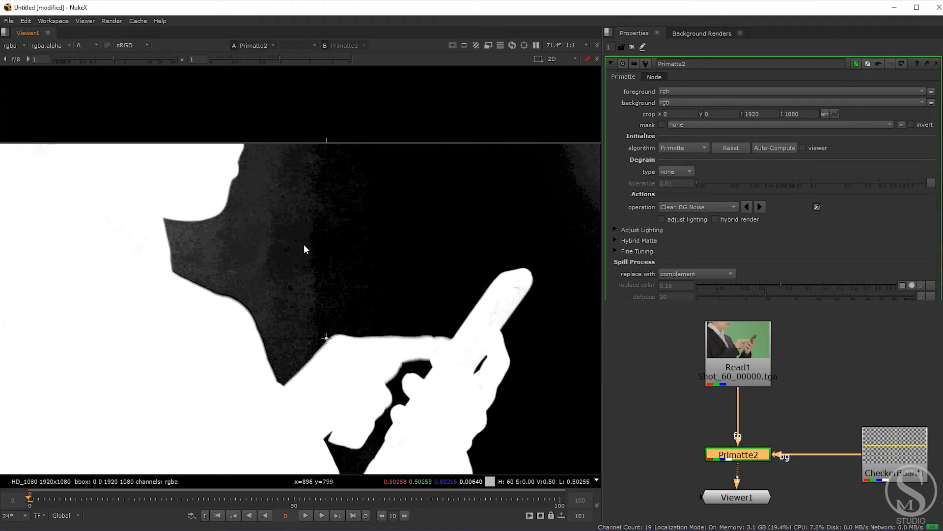
ctrl+shift+drag(308, 208, 302, 223)
middle_drag(326, 284, 135, 310)
ctrl+shift+drag(403, 202, 412, 213)
scroll(315, 340, down, 2)
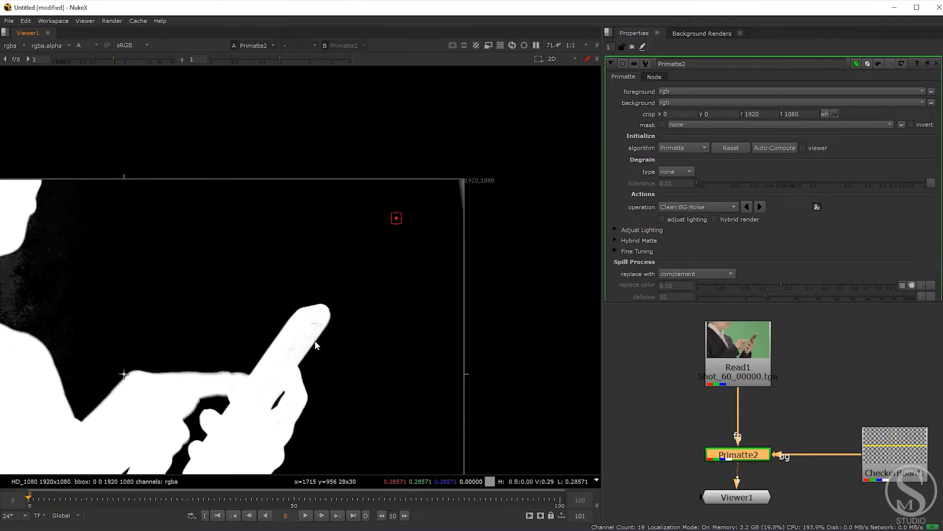
Sample the remaining background noise just beside the neck and below the chin with Clean BG Noise.
ctrl+shift+drag(218, 210, 230, 226)
scroll(231, 232, down, 2)
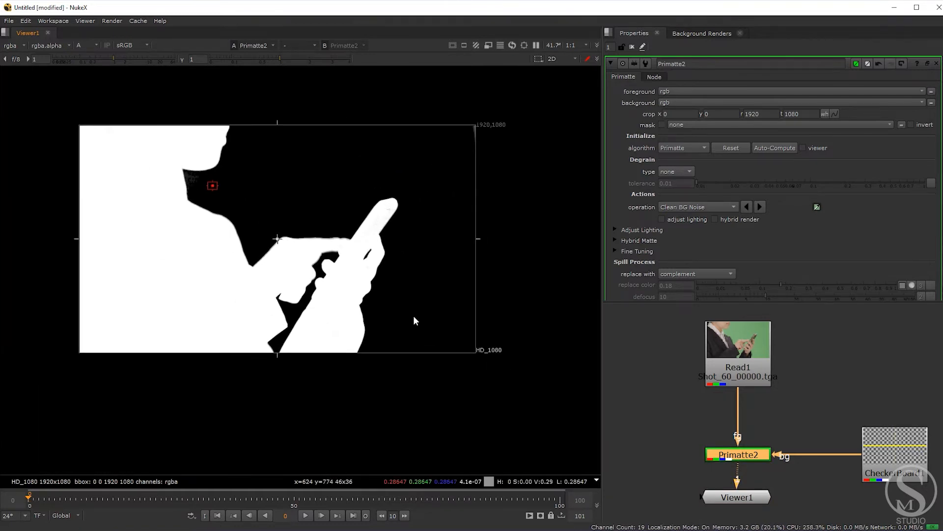
scroll(190, 172, up, 5)
ctrl+shift+drag(190, 178, 200, 185)
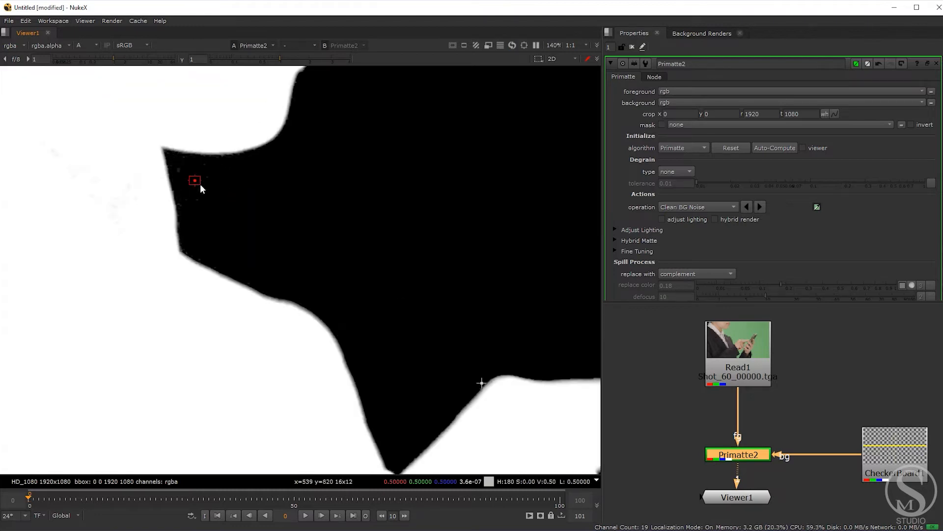
Undo the accidental crop change and sample the grey noise in the upper-right corner of the footage with Clean BG Noise.
scroll(308, 214, down, 2)
middle_drag(472, 225, 169, 255)
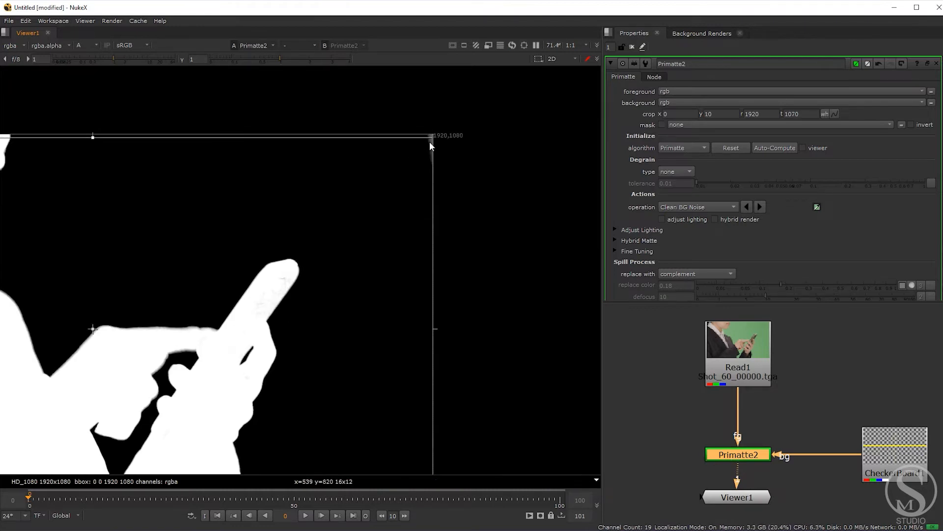
drag(429, 142, 428, 138)
key(ctrl+z)
scroll(428, 143, up, 6)
ctrl+shift+drag(428, 97, 436, 122)
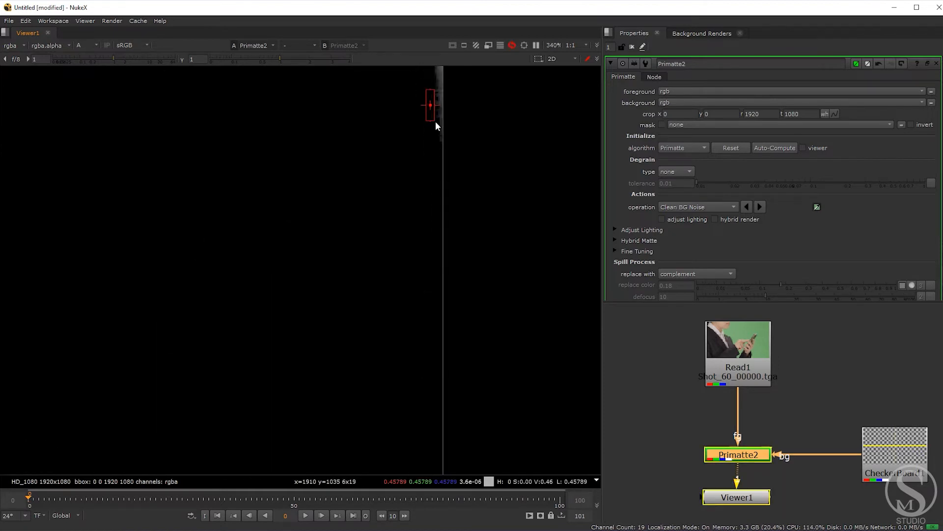
middle_drag(438, 124, 415, 169)
drag(420, 165, 427, 166)
scroll(417, 184, up, 3)
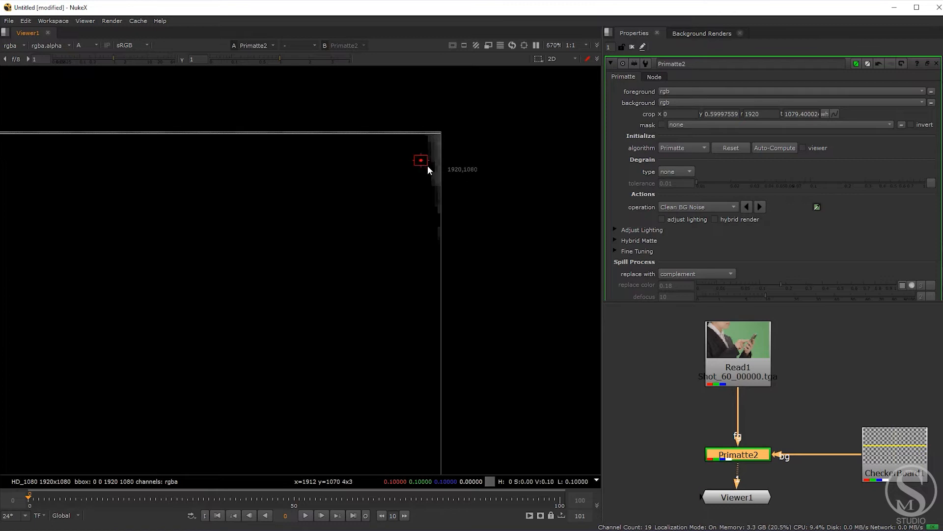
Set Primatte2's operation to Clean FG Noise and sample the grey noise on the upper part of the phone.
scroll(378, 258, down, 7)
middle_drag(351, 368, 523, 198)
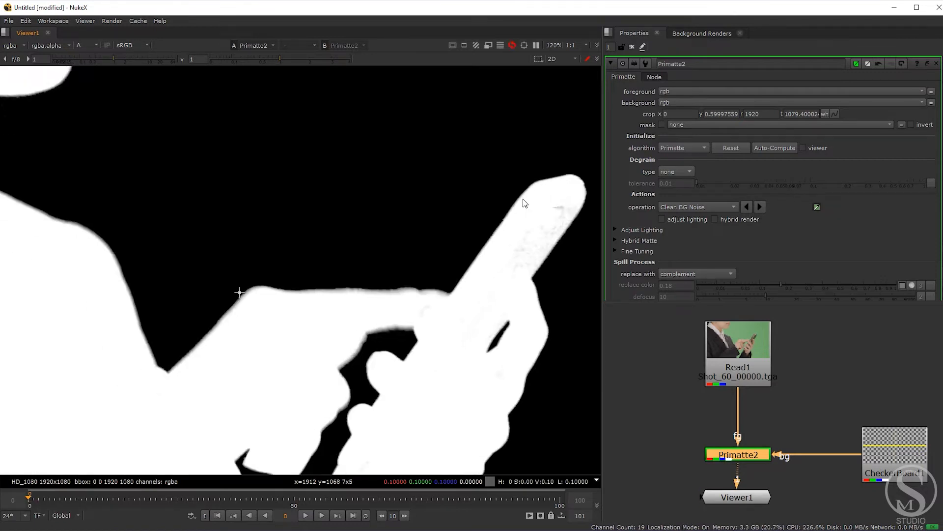
scroll(523, 199, down, 5)
middle_drag(499, 294, 477, 283)
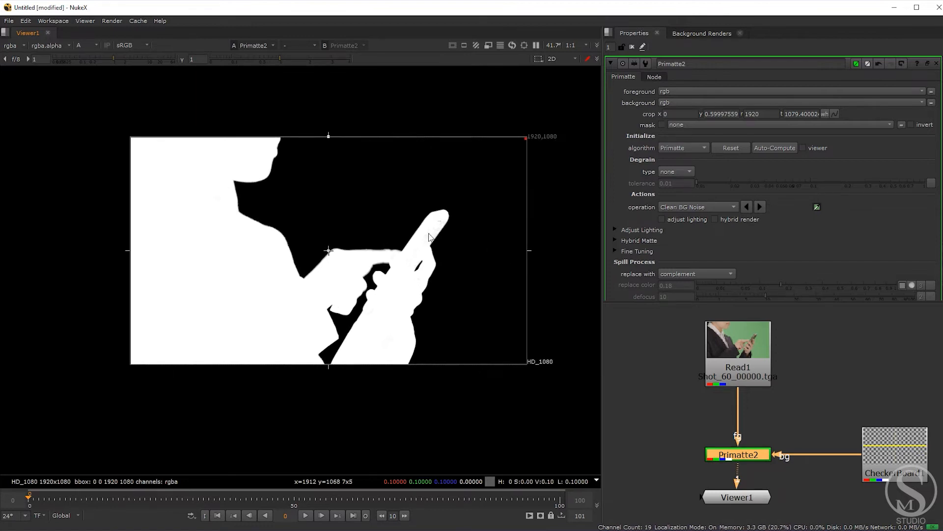
scroll(430, 235, up, 6)
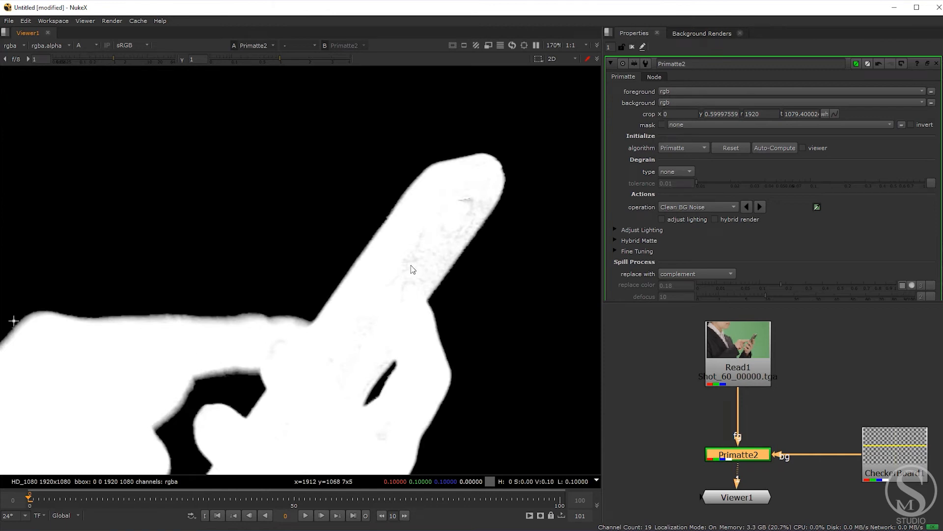
scroll(471, 238, down, 5)
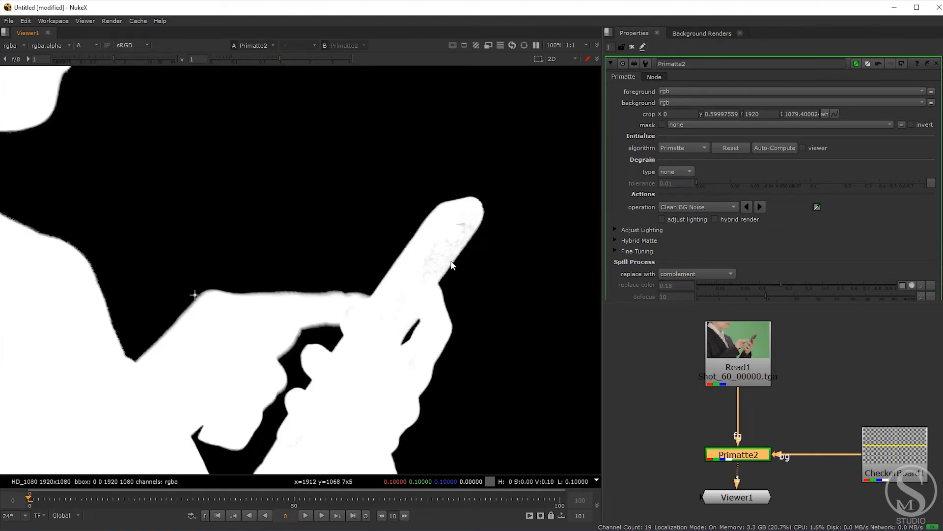
scroll(484, 265, up, 5)
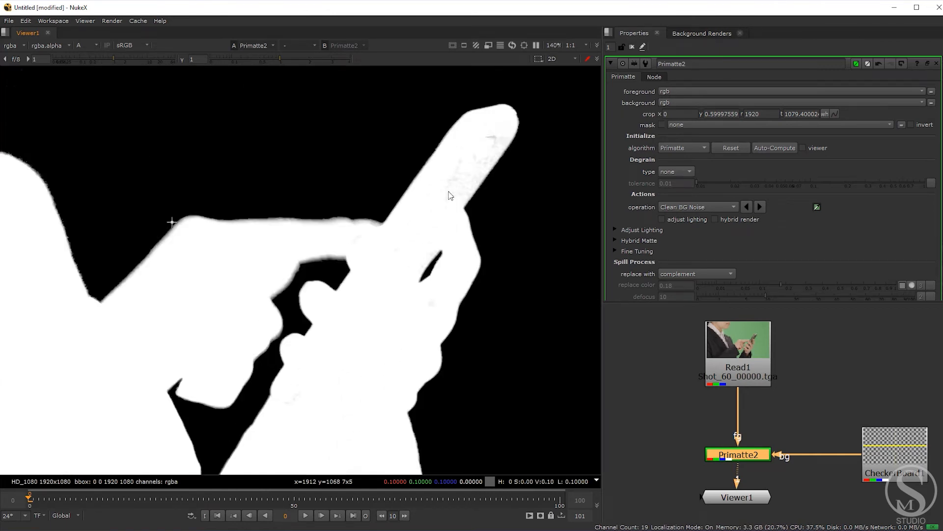
click(681, 207)
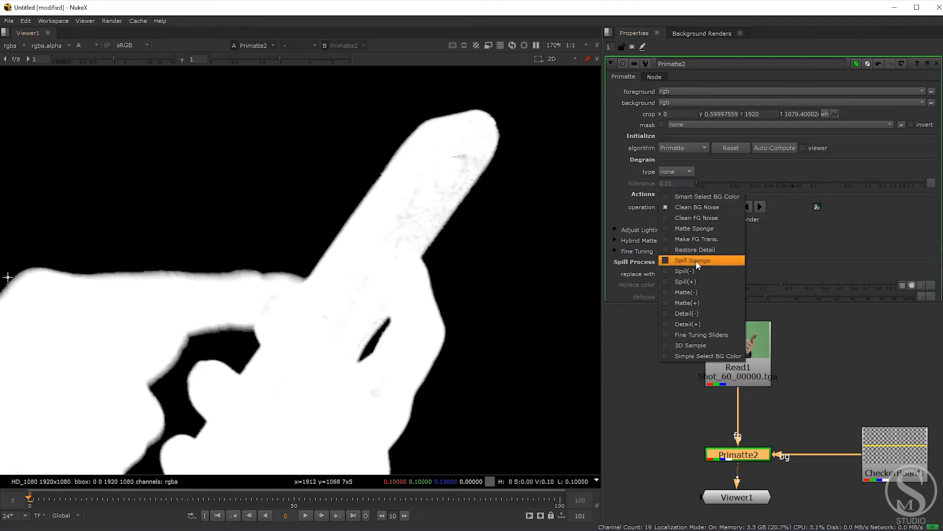
click(689, 219)
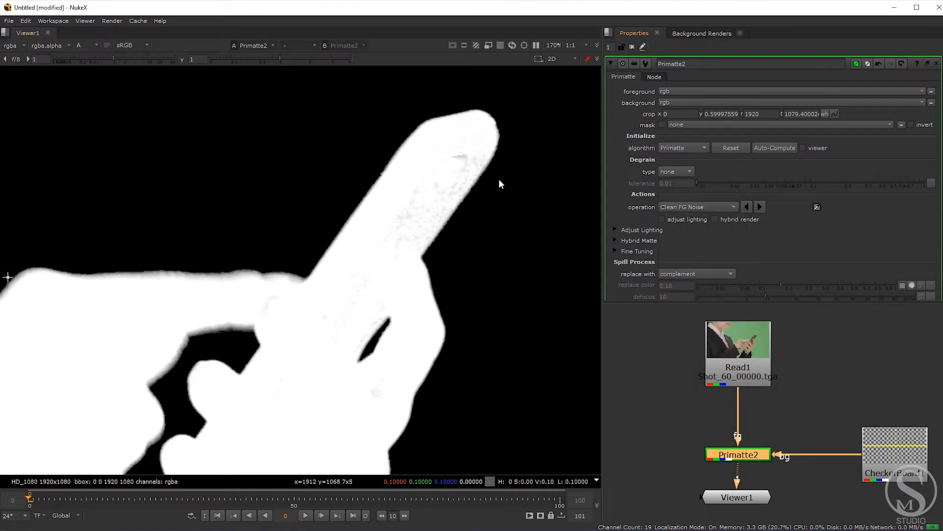
scroll(408, 211, down, 3)
scroll(426, 217, up, 5)
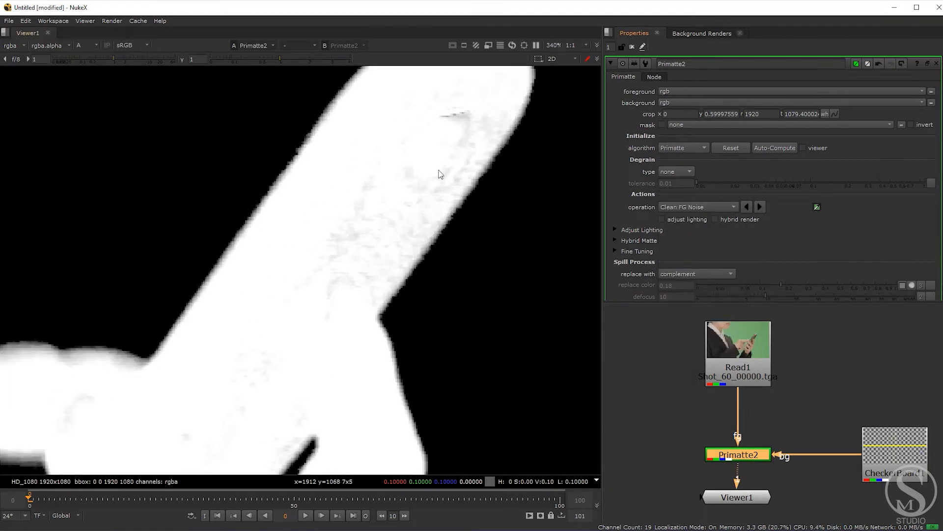
ctrl+shift+drag(466, 109, 447, 131)
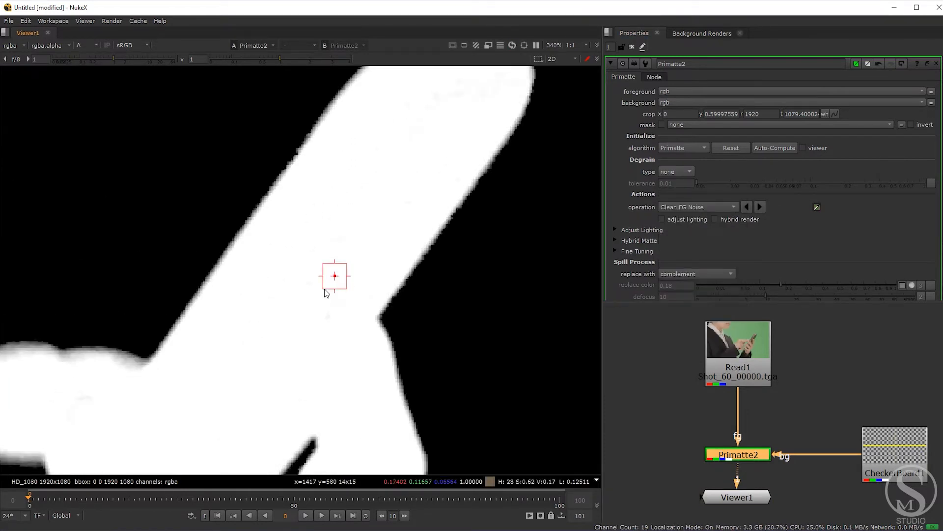
Inspect the alpha matte across the whole frame and switch the viewer back to the full-colour composite over the checkerboard.
scroll(314, 364, down, 6)
middle_drag(249, 314, 391, 241)
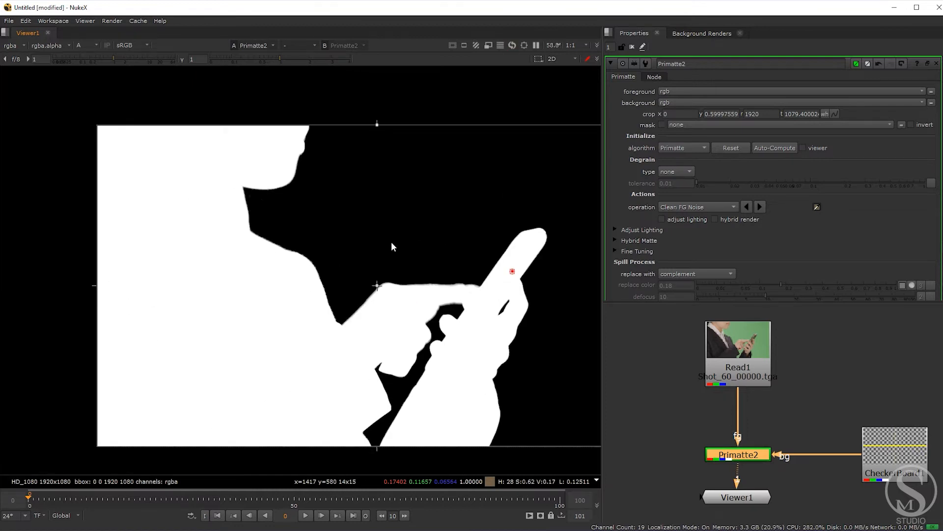
middle_drag(251, 301, 292, 272)
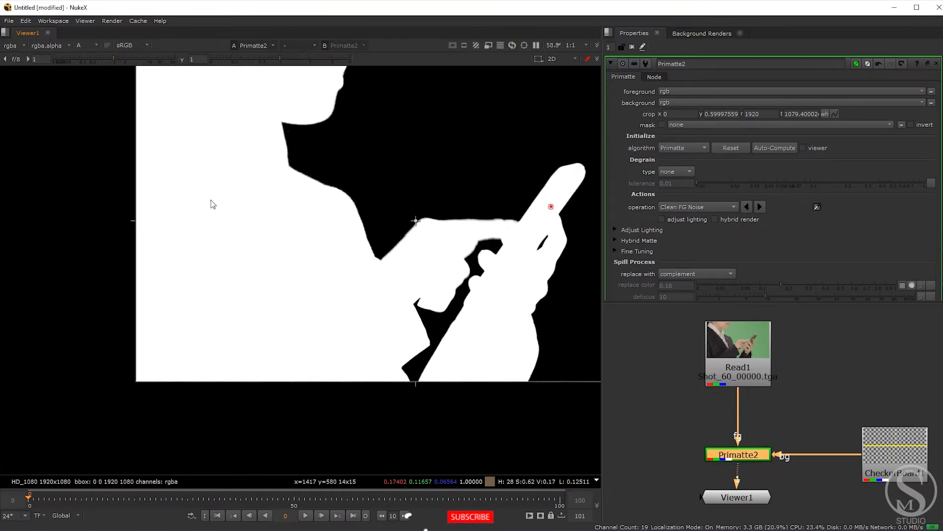
middle_drag(211, 200, 202, 235)
middle_drag(364, 249, 294, 231)
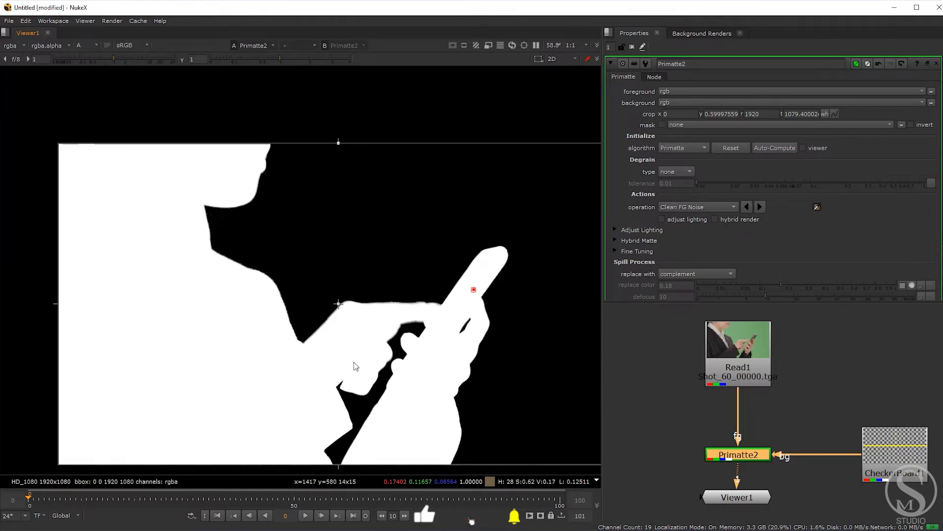
scroll(273, 358, down, 2)
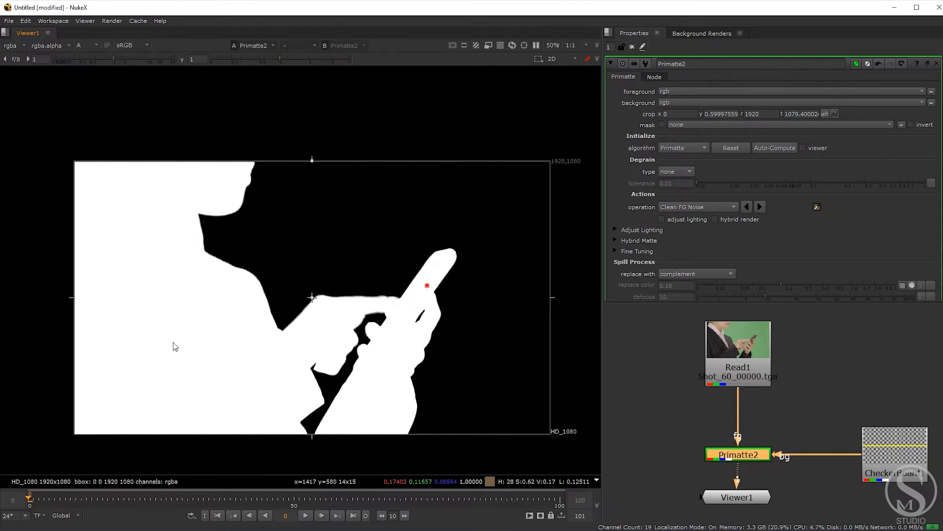
mouse_move(166, 322)
middle_down()
mouse_move(182, 321)
mouse_move(168, 317)
middle_up()
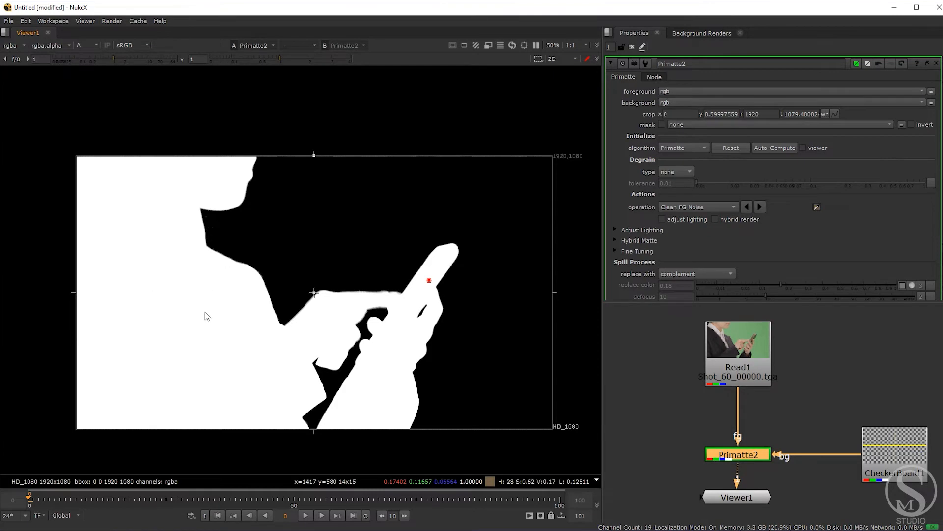
key(a)
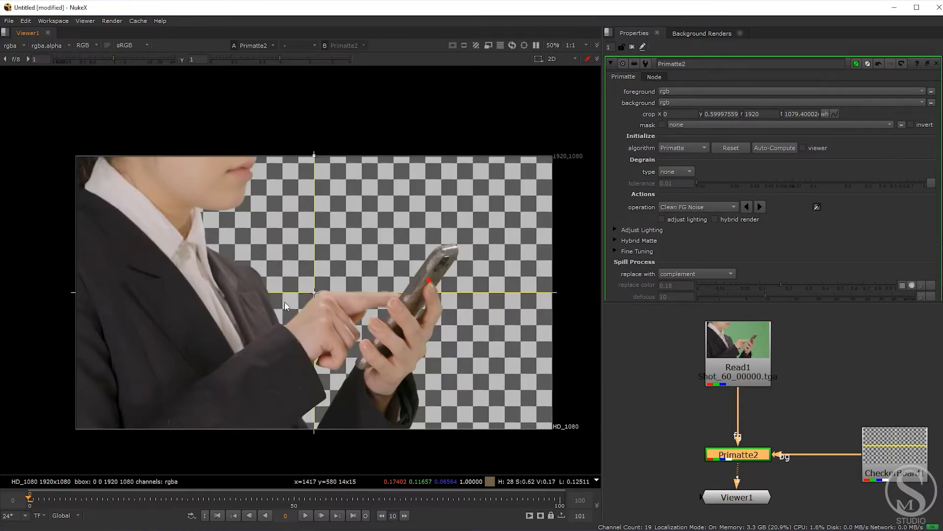
scroll(148, 234, down, 1)
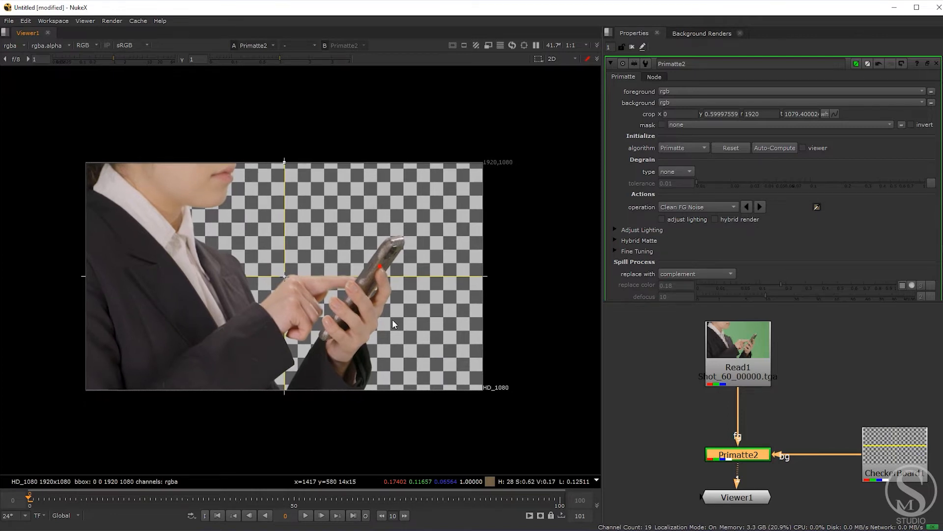
click(672, 205)
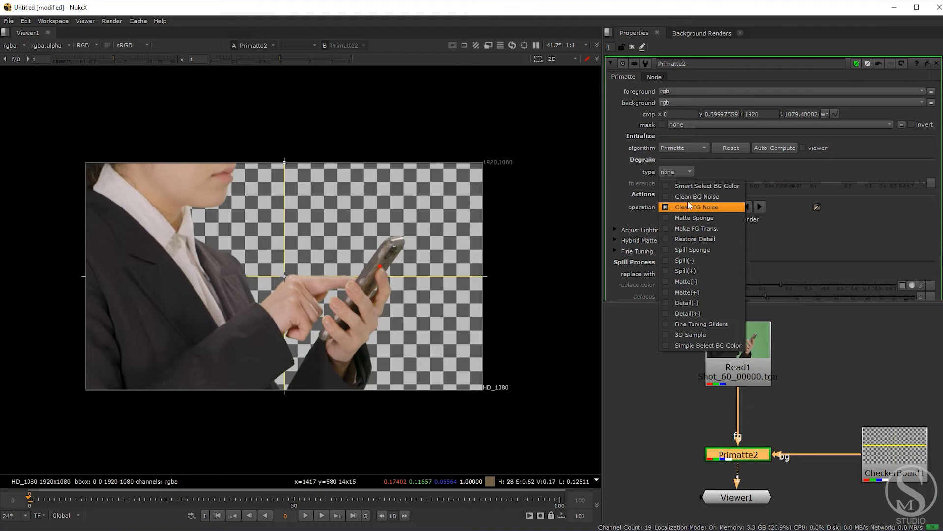
click(582, 8)
middle_drag(434, 295, 453, 298)
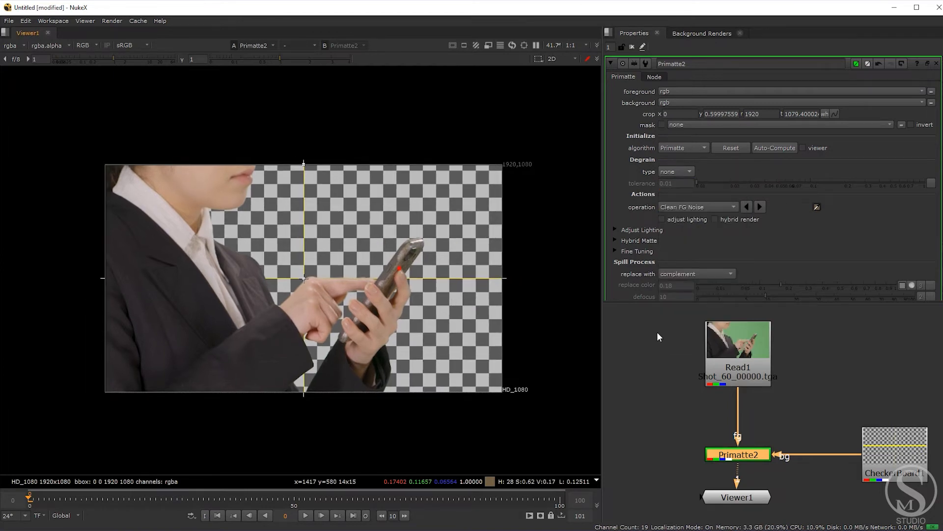
Assign the Read1 source footage to viewer input 1 and the Primatte2 result to viewer input 2.
click(718, 338)
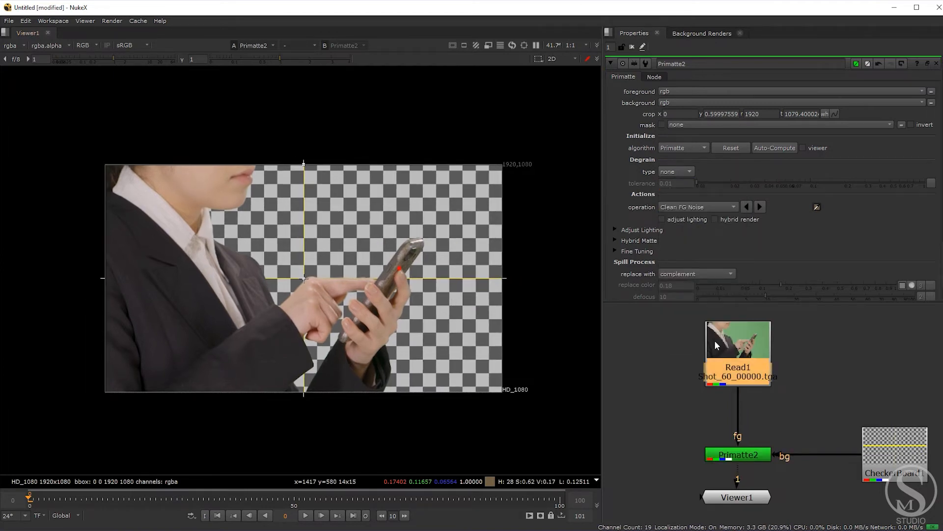
key(1)
click(716, 459)
key(2)
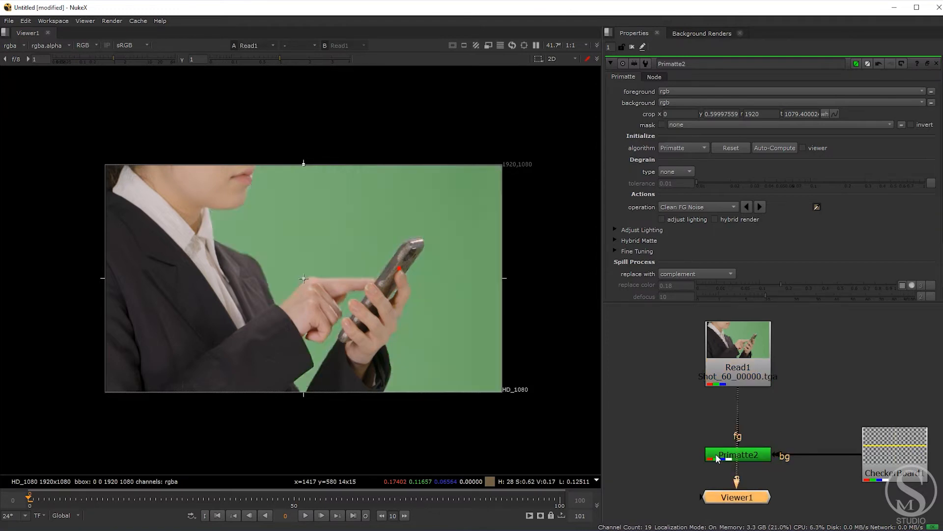
Alternate the viewer between inputs 1 and 2 to compare the original green-screen footage with the keyed composite.
key(2)
key(1)
key(2)
key(1)
key(2)
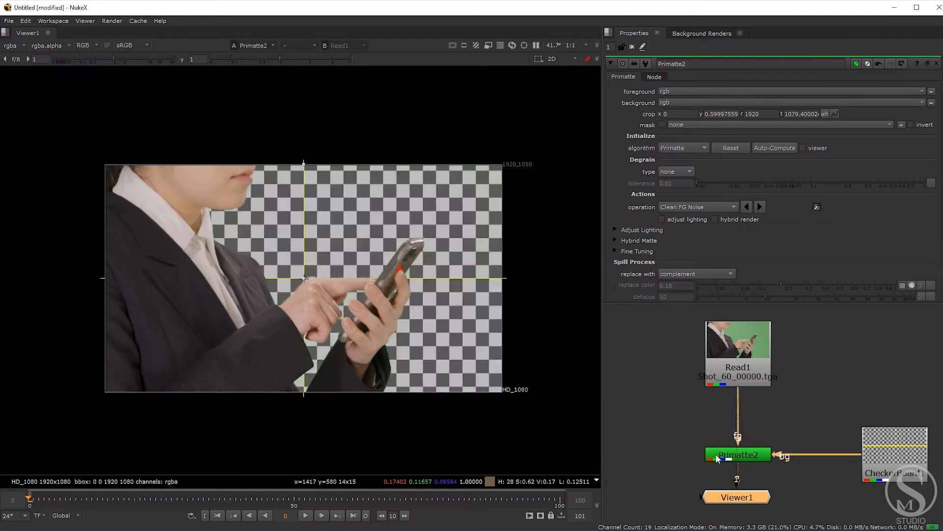
key(1)
key(2)
key(1)
key(2)
key(1)
click(680, 206)
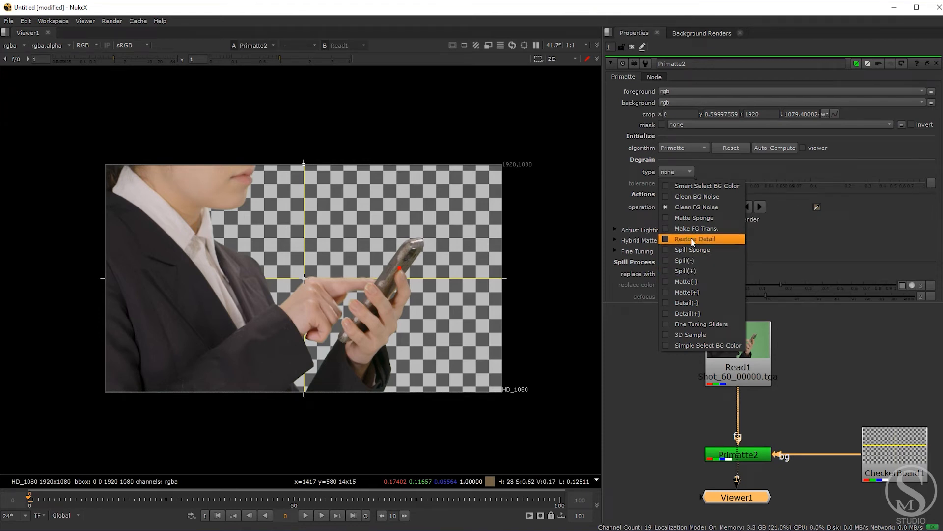
click(561, 8)
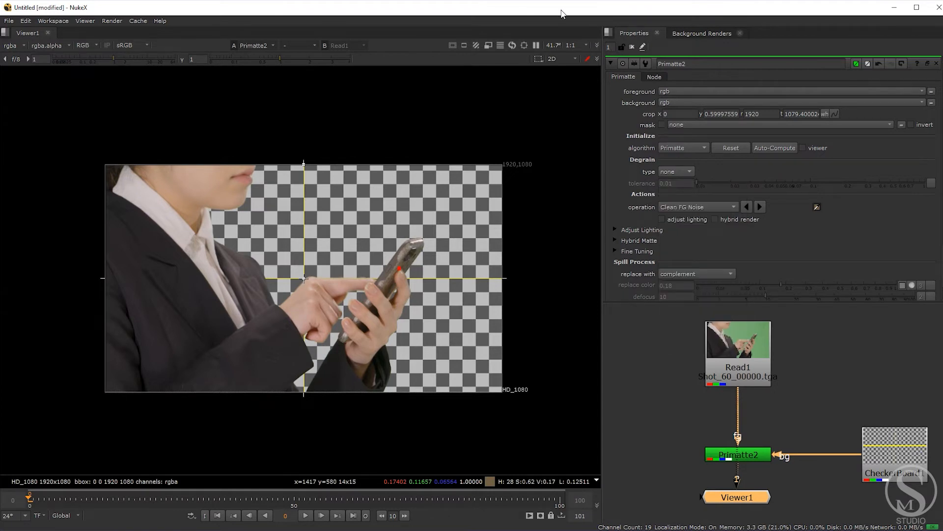
Examine the keyed edges of the hand and the dark jacket sleeve closely against the checkerboard for colour fringing.
scroll(392, 246, up, 6)
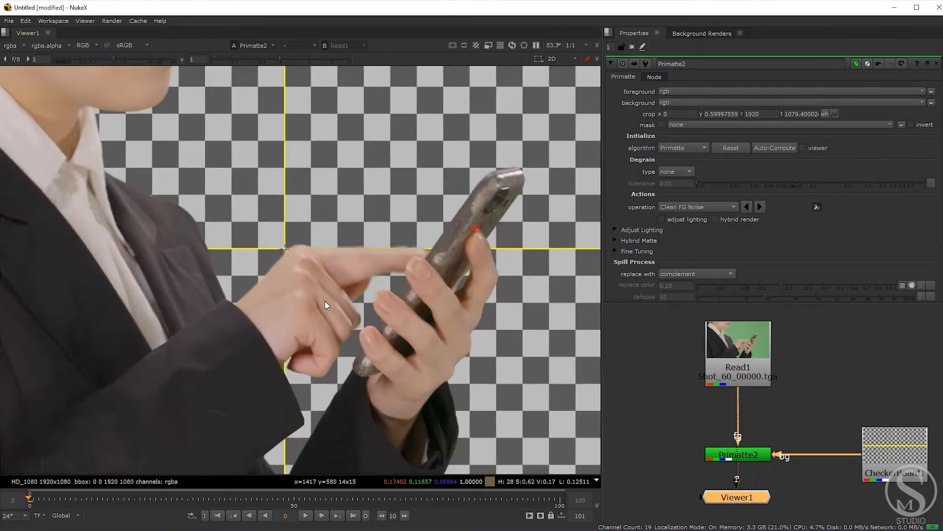
middle_drag(503, 329, 289, 285)
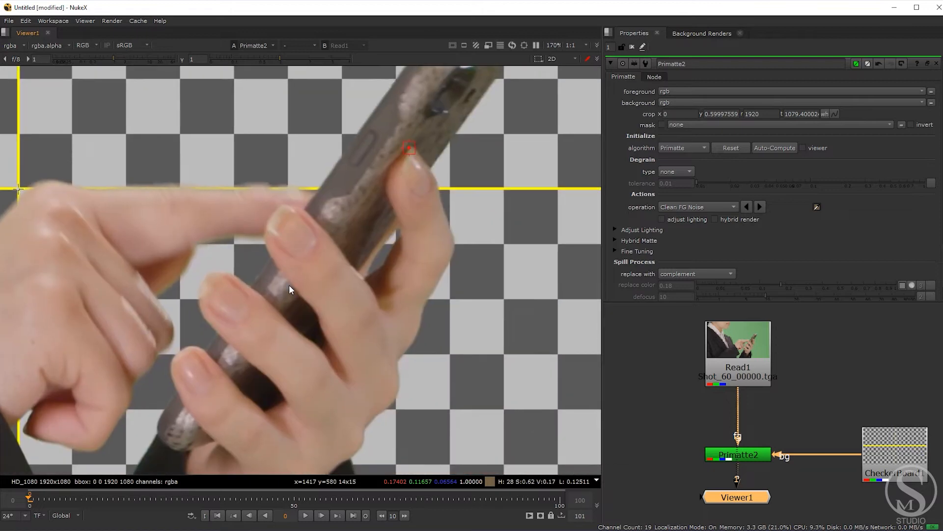
scroll(352, 261, up, 5)
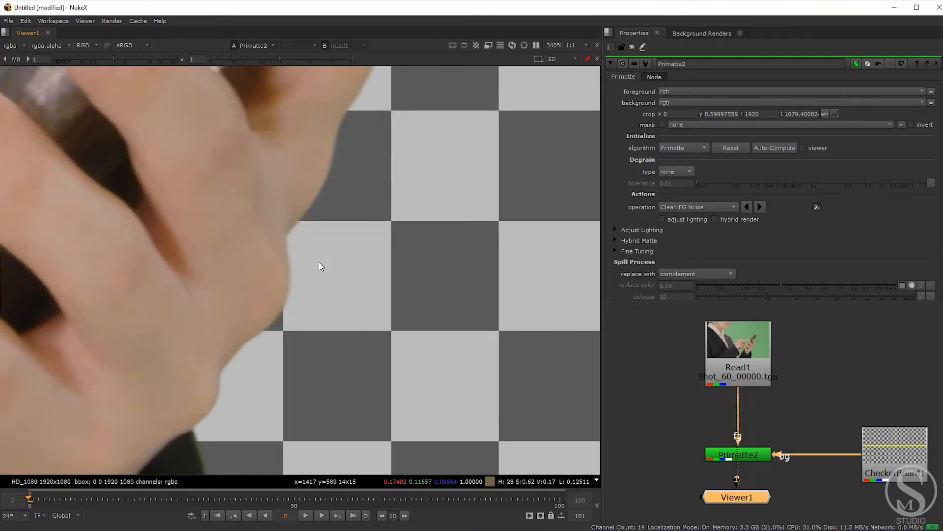
scroll(295, 227, up, 3)
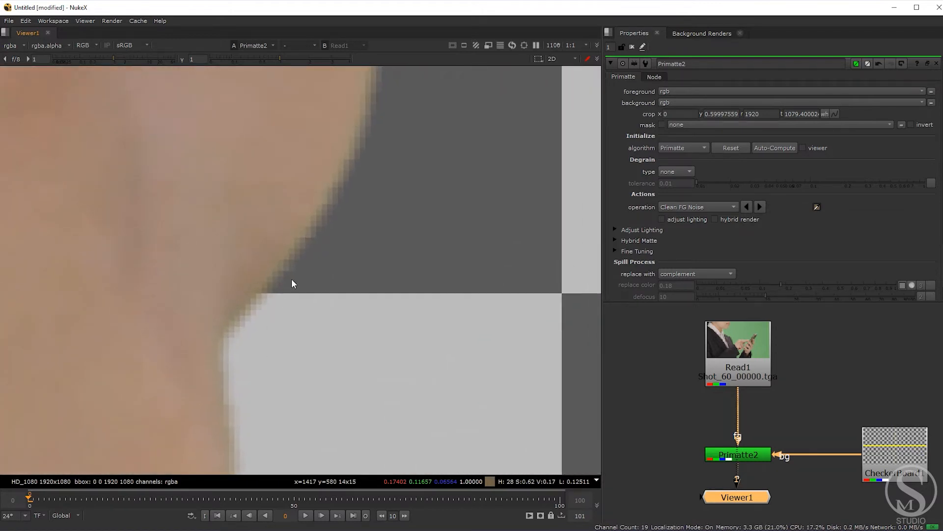
scroll(309, 238, down, 3)
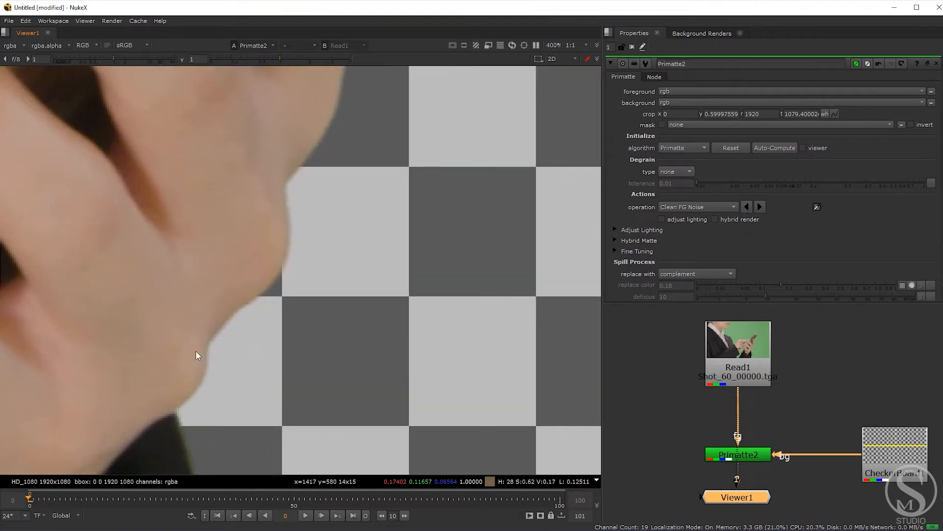
middle_drag(229, 417, 405, 250)
scroll(406, 250, down, 3)
middle_drag(368, 295, 296, 167)
scroll(298, 165, up, 6)
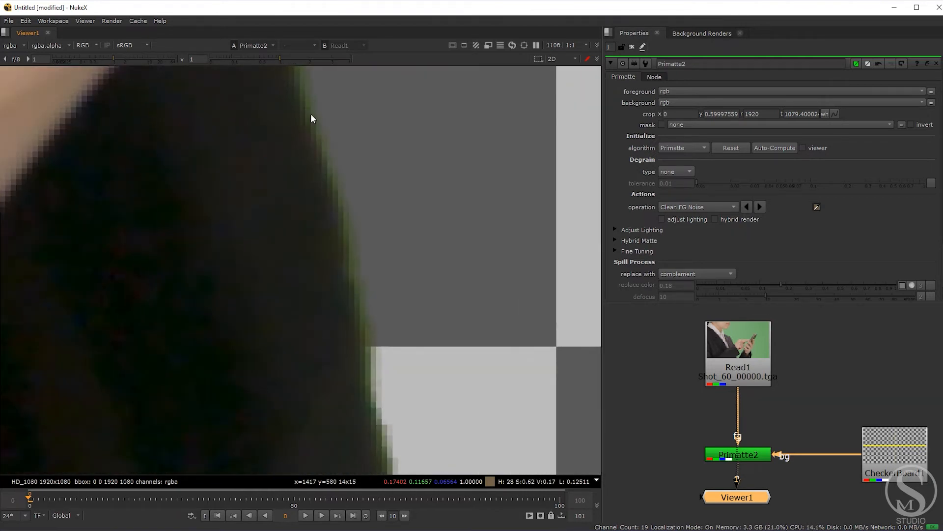
middle_drag(311, 114, 325, 208)
scroll(324, 208, up, 3)
scroll(352, 342, down, 2)
scroll(353, 345, up, 3)
middle_drag(353, 345, 322, 275)
scroll(311, 254, down, 4)
scroll(321, 275, up, 3)
middle_drag(278, 218, 374, 253)
middle_drag(408, 285, 432, 270)
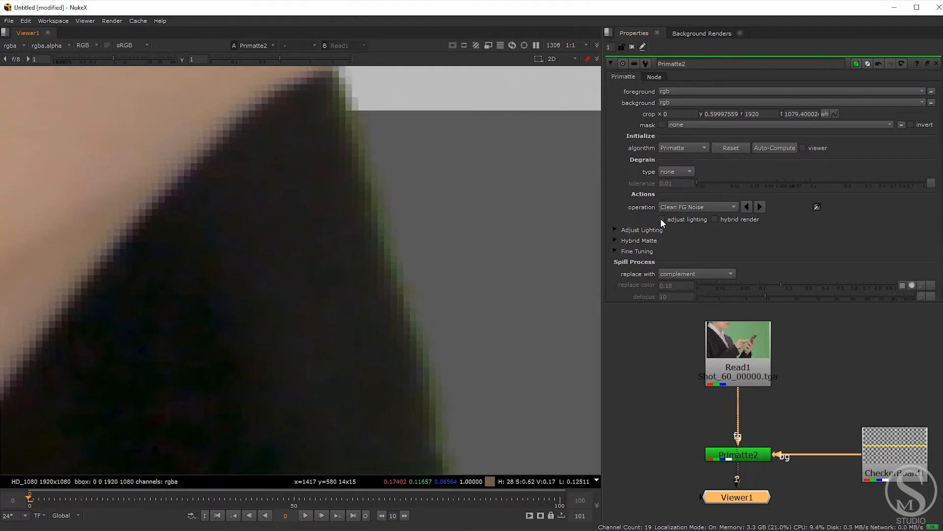
Set Primatte2's operation to Spill(-) and sample the green fringe on the outer edge of the dark sleeve.
click(697, 208)
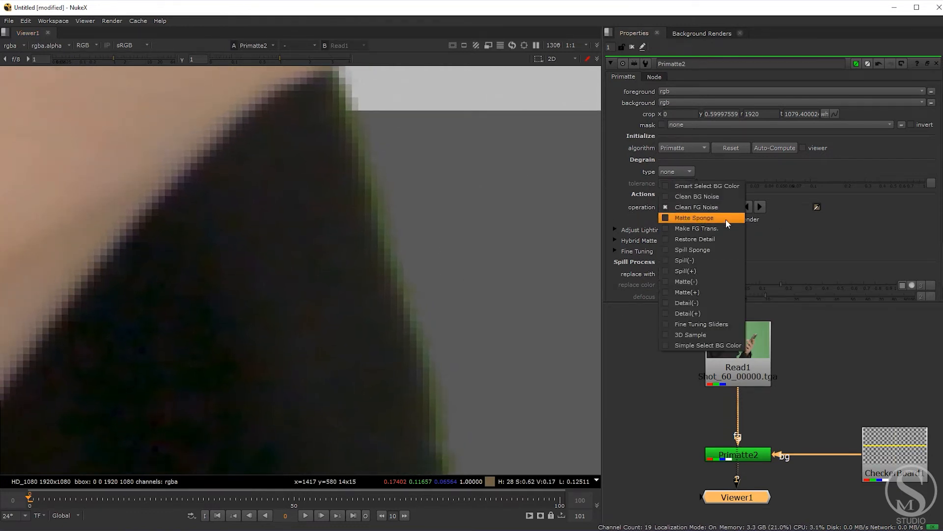
click(687, 260)
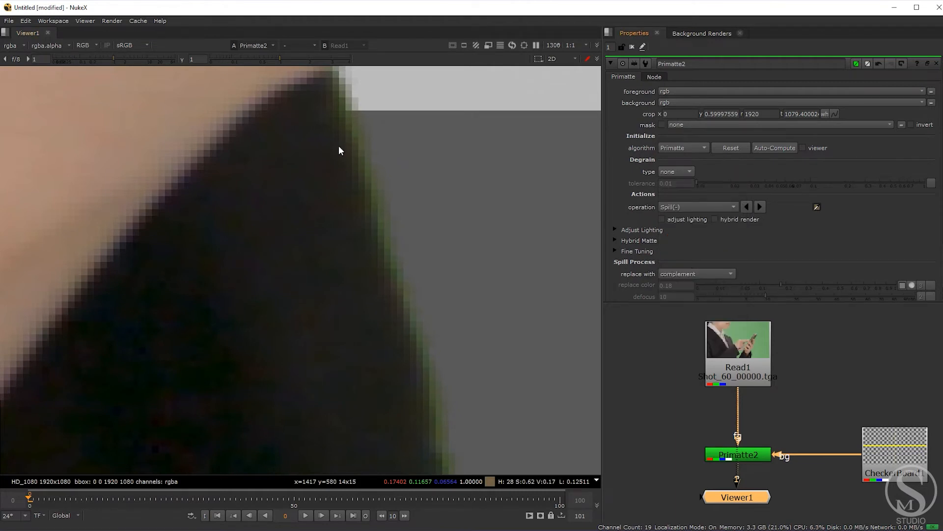
scroll(382, 234, up, 4)
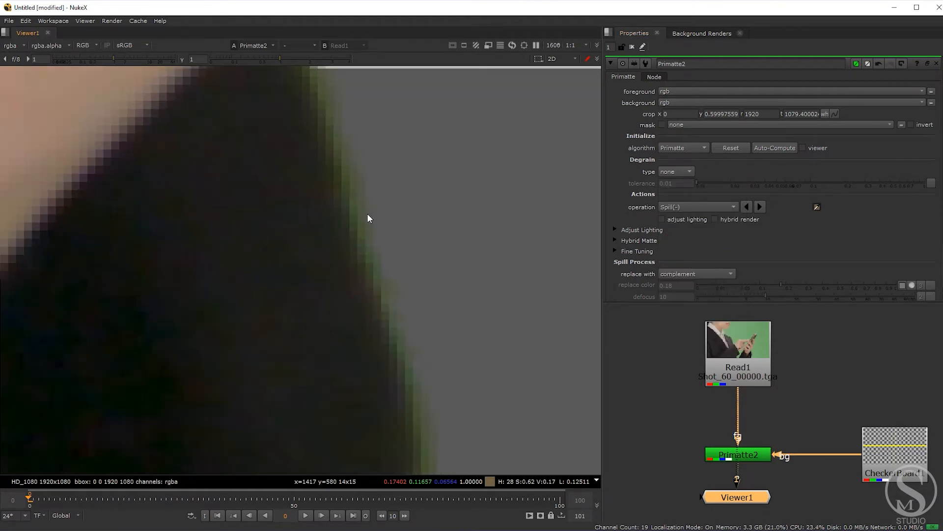
scroll(369, 218, down, 3)
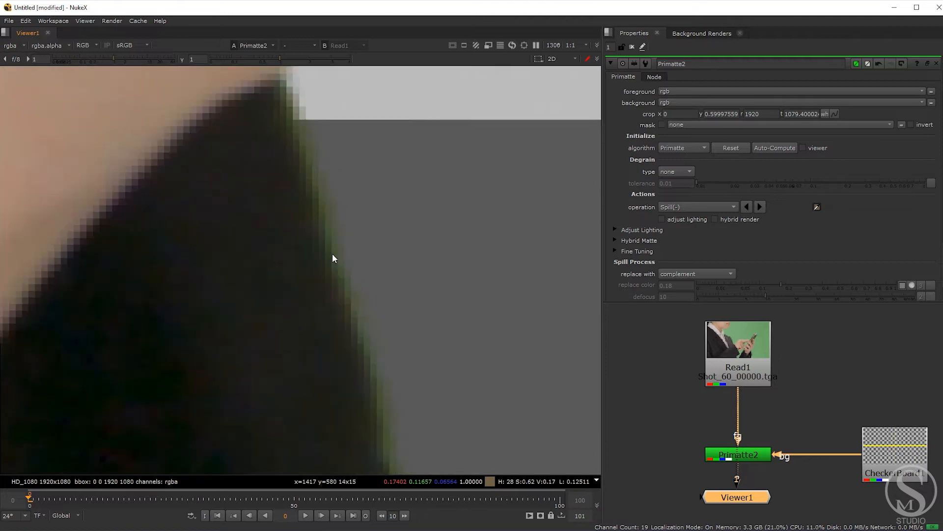
scroll(340, 226, up, 1)
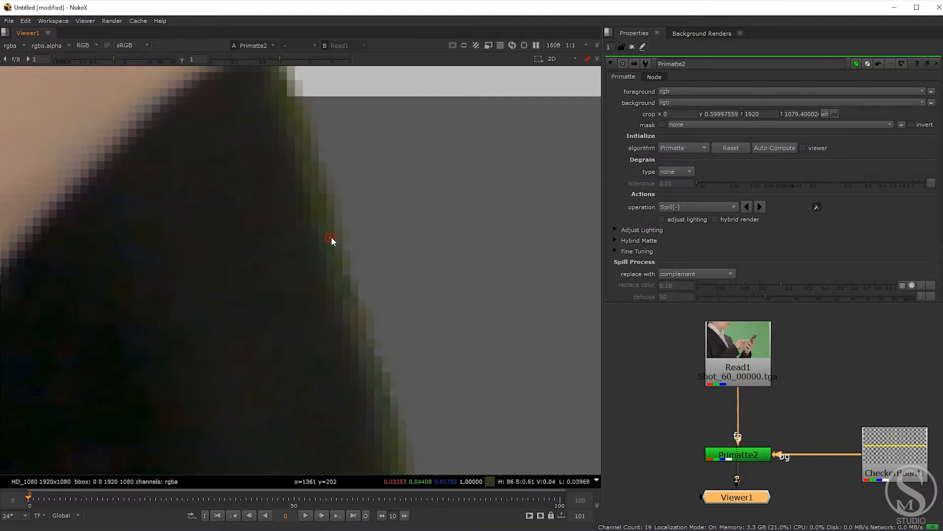
Examine the dark sleeve's outer edge down to the cuff and the back of the hand against the checkerboard for remaining green fringe.
scroll(331, 241, down, 4)
scroll(346, 260, up, 3)
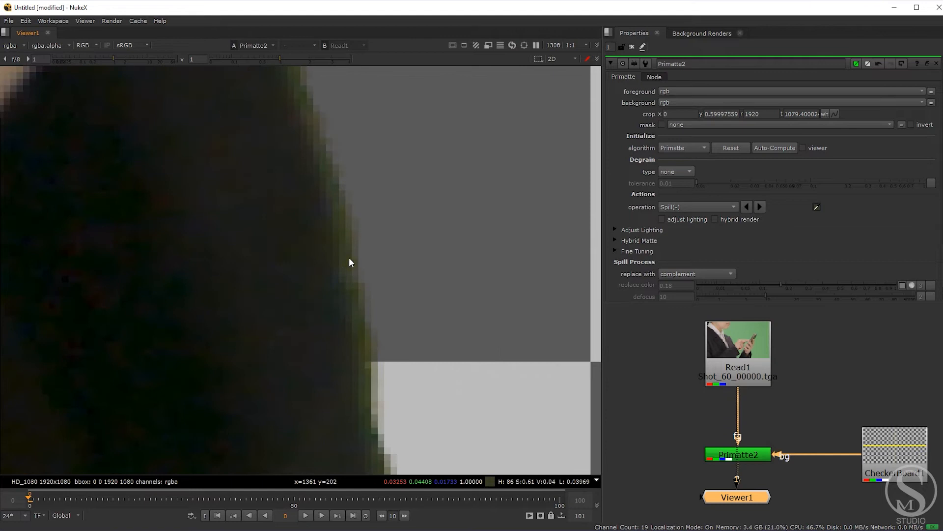
scroll(372, 291, down, 2)
scroll(372, 287, down, 5)
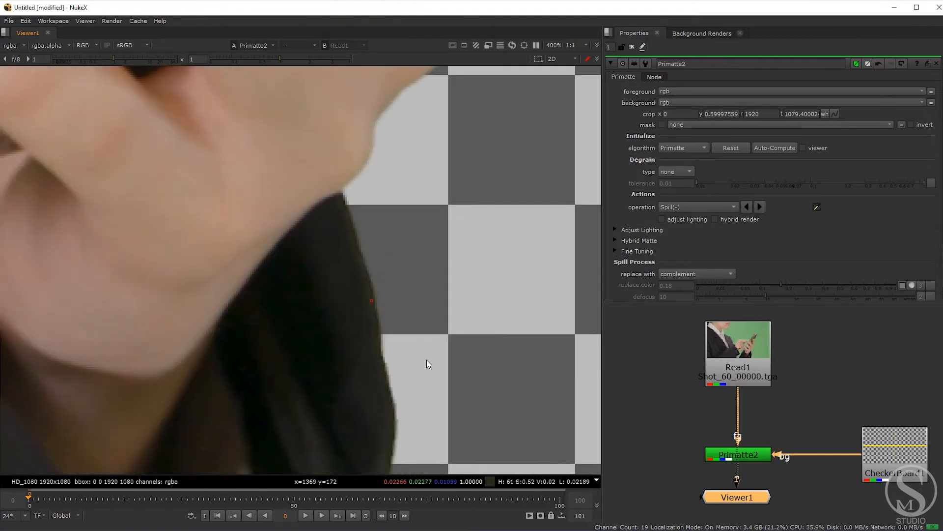
middle_drag(426, 359, 395, 217)
middle_drag(388, 301, 409, 189)
middle_drag(355, 340, 406, 202)
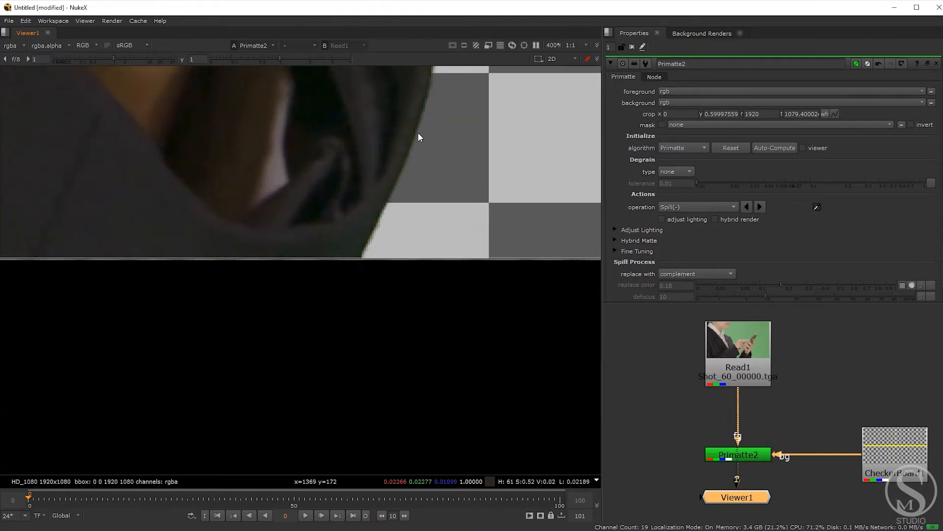
scroll(425, 161, down, 1)
middle_drag(426, 161, 443, 331)
middle_drag(385, 158, 479, 317)
middle_drag(538, 240, 359, 307)
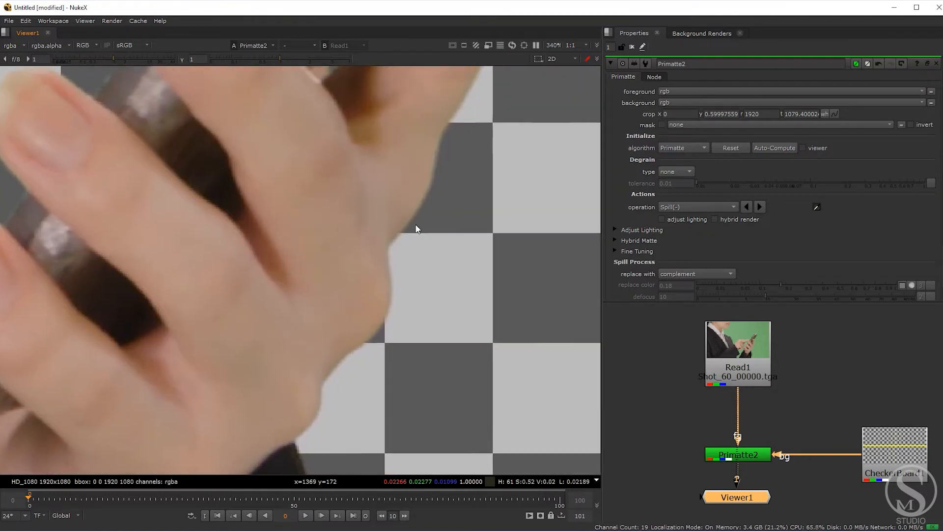
Sample the fringe on the outer edge of the phone-holding hand with Spill(-) and review the whole composite.
scroll(417, 220, up, 9)
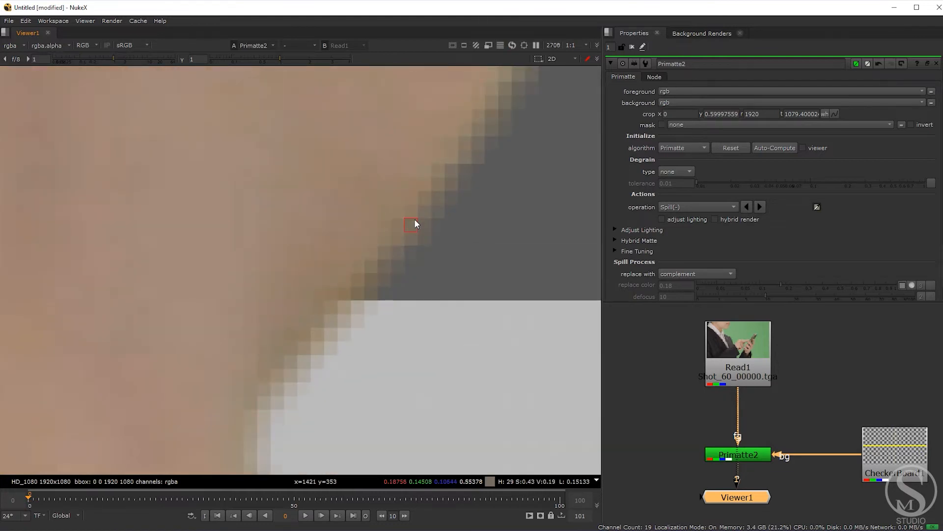
scroll(415, 231, down, 7)
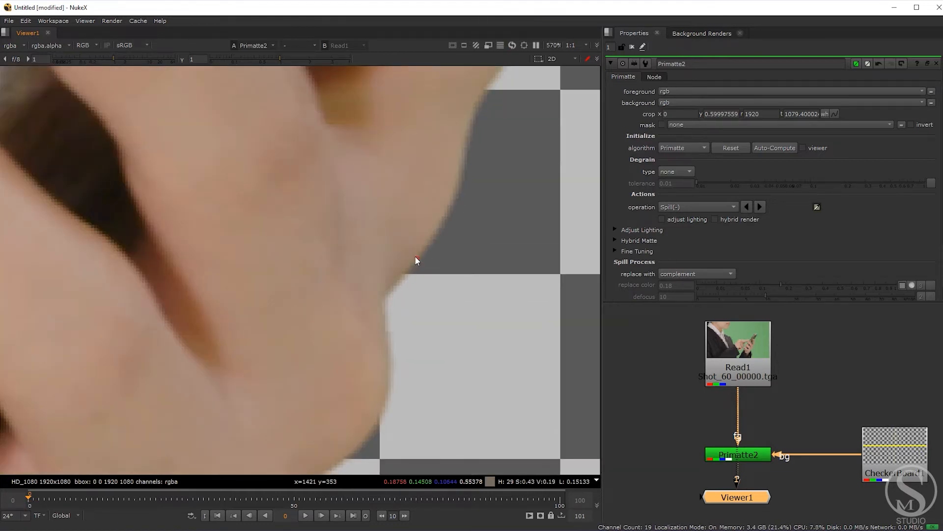
scroll(423, 246, down, 5)
scroll(363, 238, down, 7)
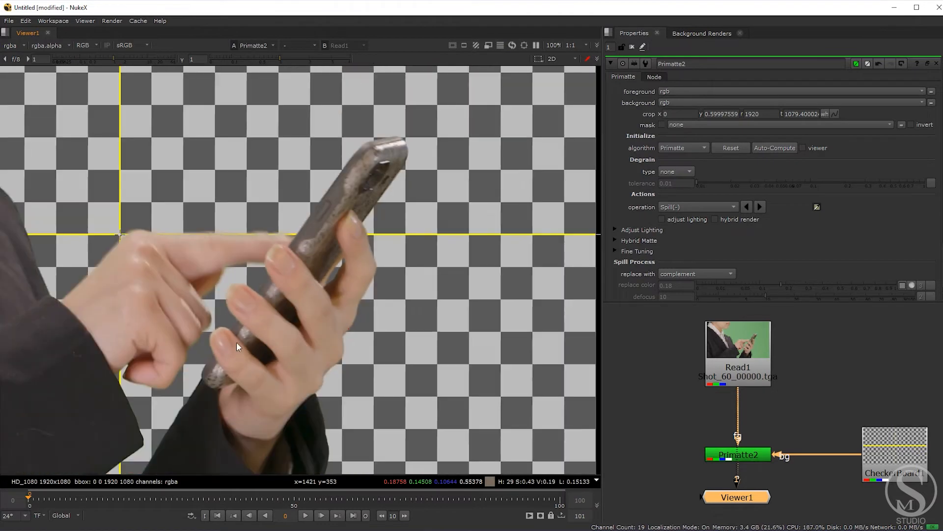
scroll(294, 221, up, 3)
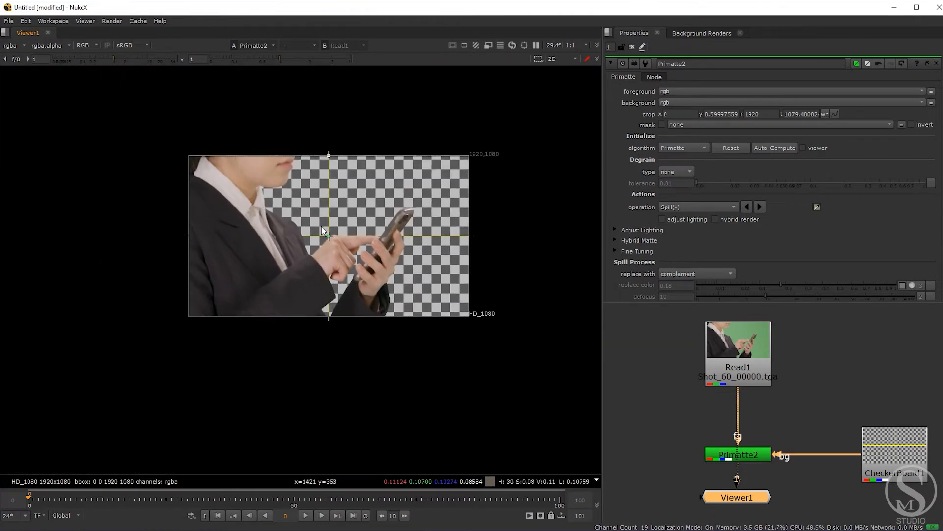
Try the Spill(+) operation by sampling the outer edge of the dark sleeve, and undo the sample.
scroll(383, 248, up, 14)
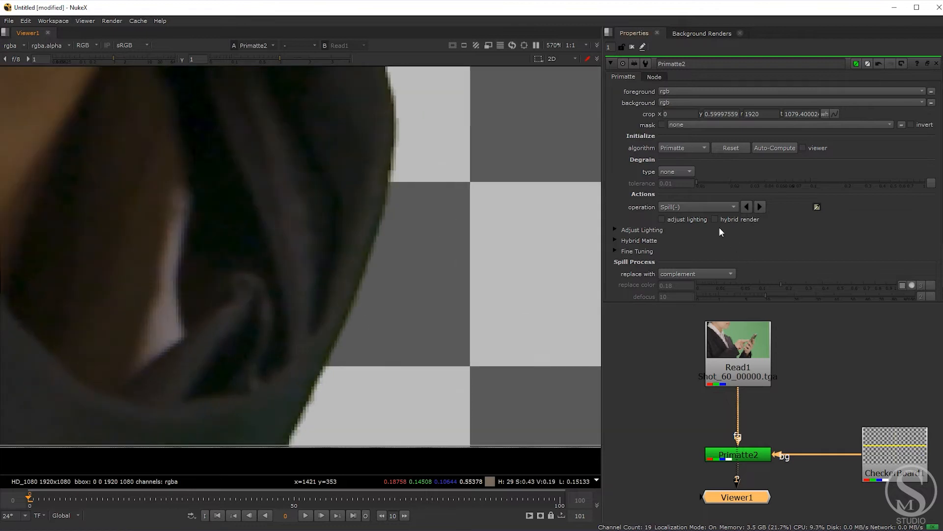
click(663, 206)
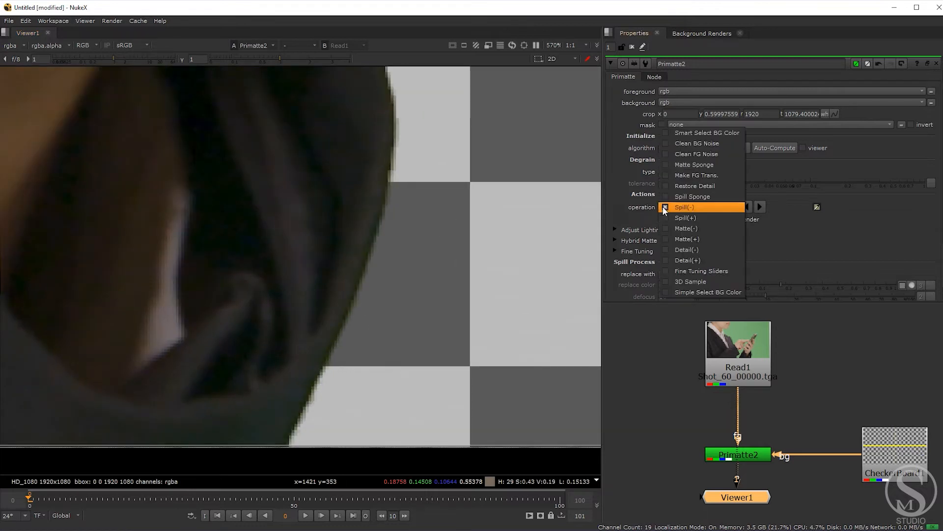
click(689, 219)
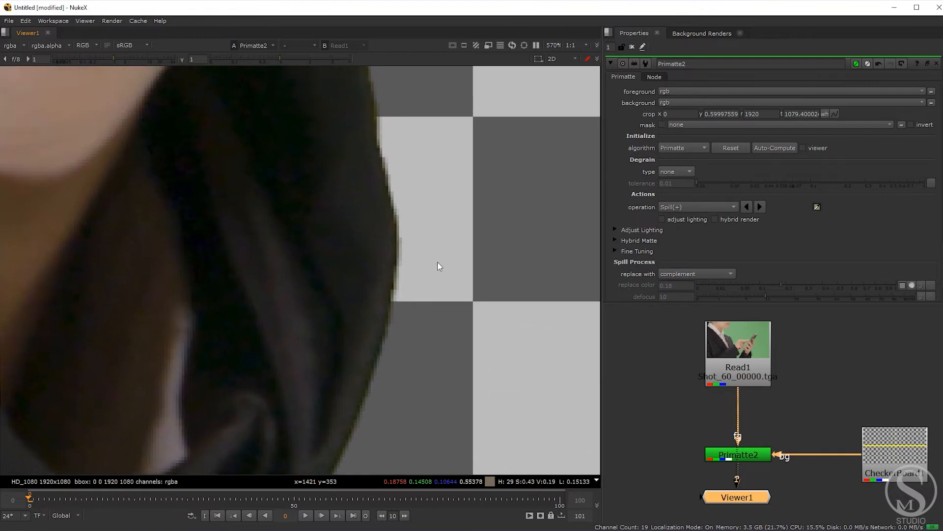
scroll(418, 214, up, 7)
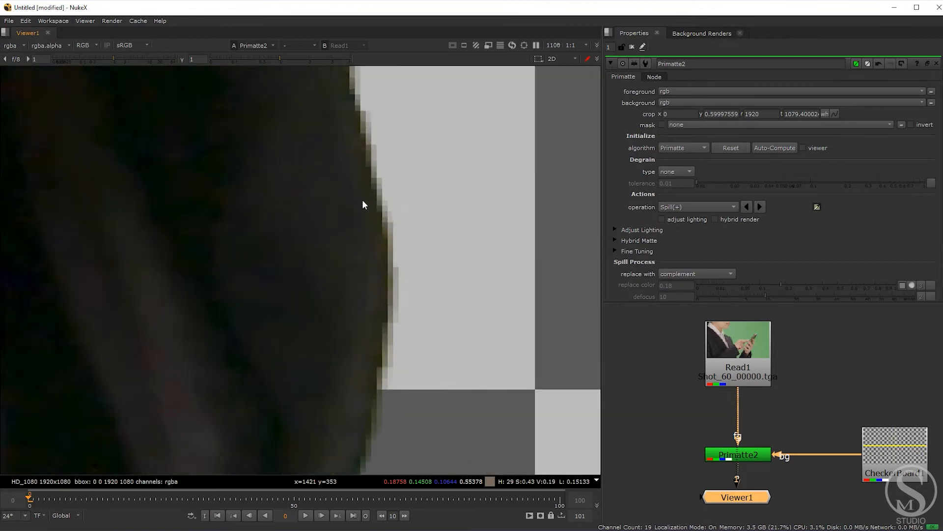
scroll(393, 255, down, 5)
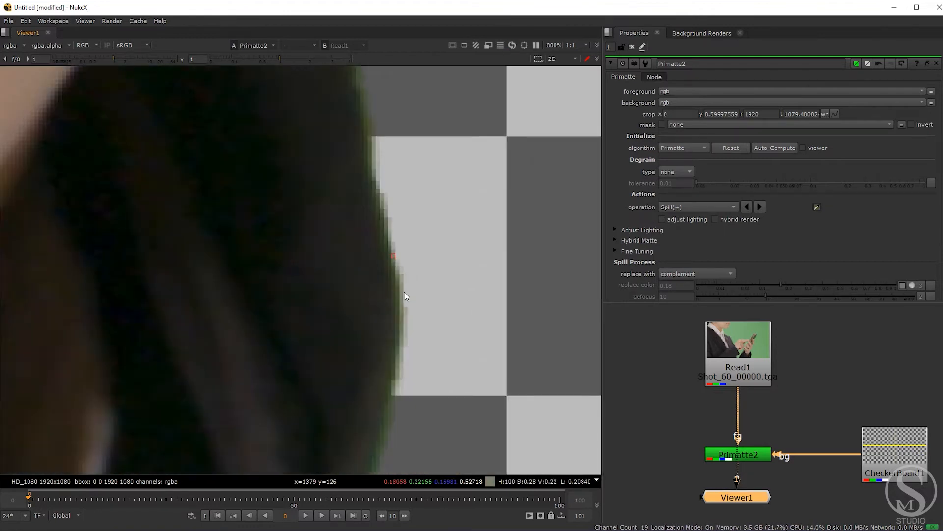
scroll(381, 182, up, 3)
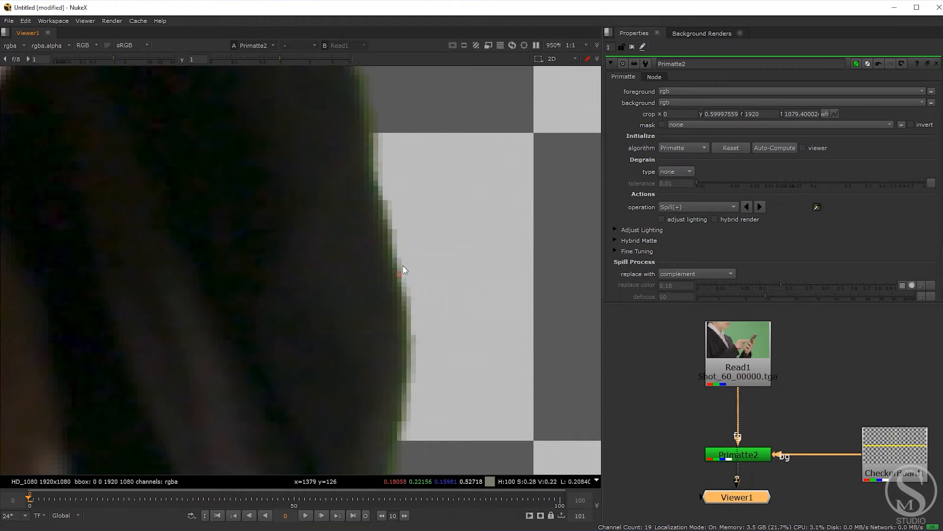
key(ctrl+z)
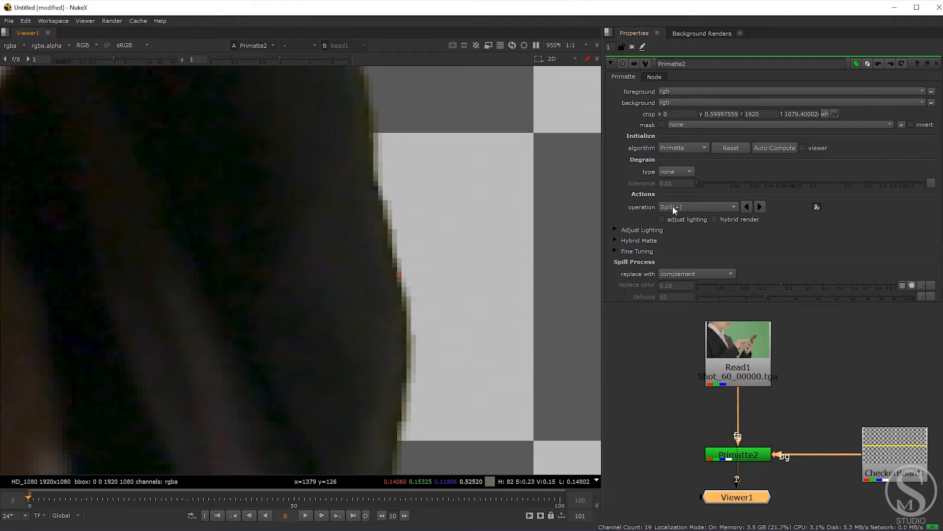
Display the alpha channel of the key and examine the matte edge along the shoulder closely.
scroll(418, 257, down, 10)
scroll(492, 264, down, 6)
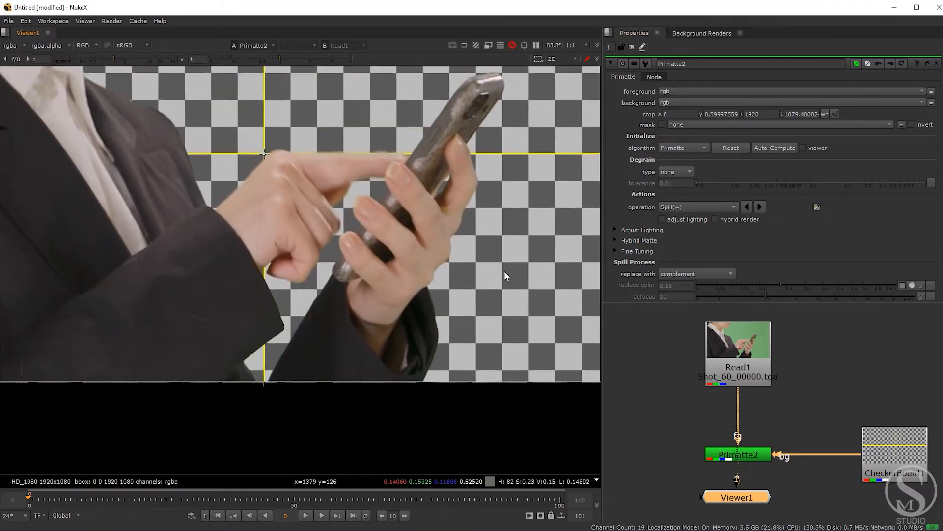
scroll(255, 231, up, 4)
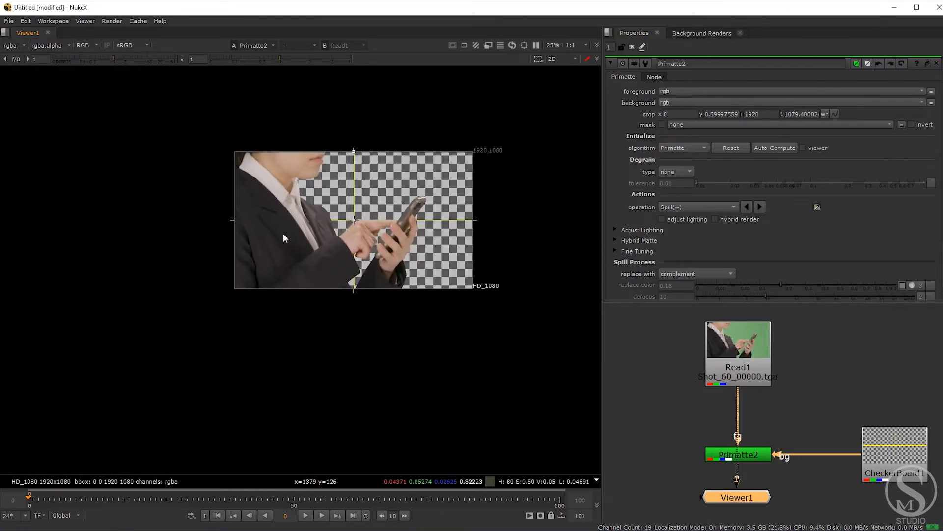
click(679, 205)
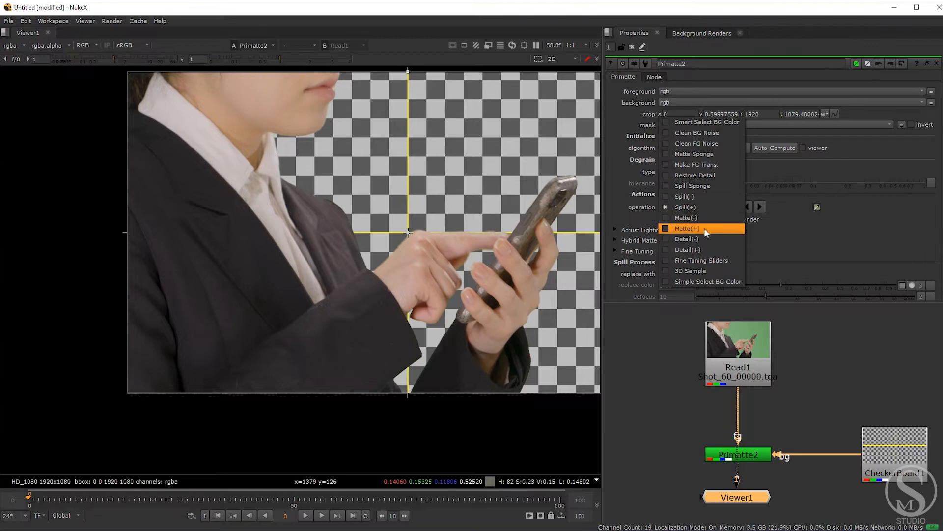
click(461, 7)
middle_drag(326, 244, 344, 272)
key(a)
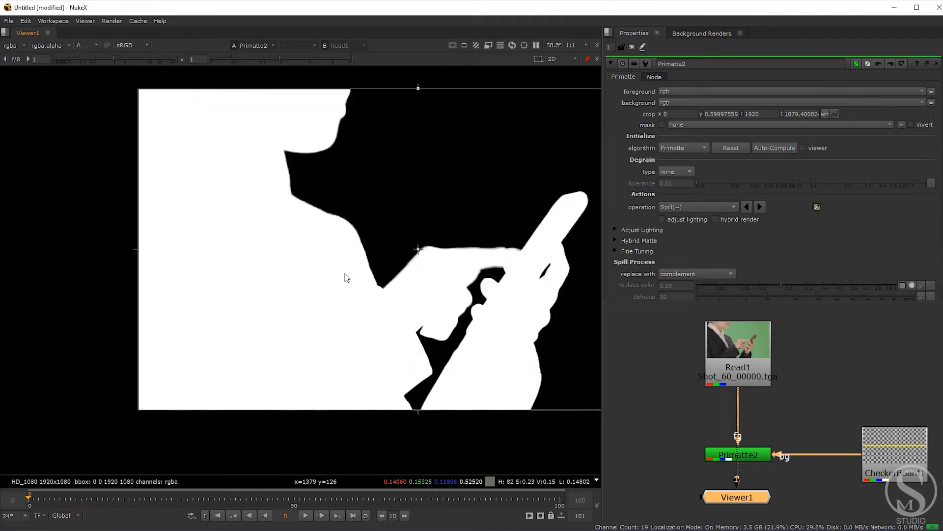
scroll(369, 262, up, 5)
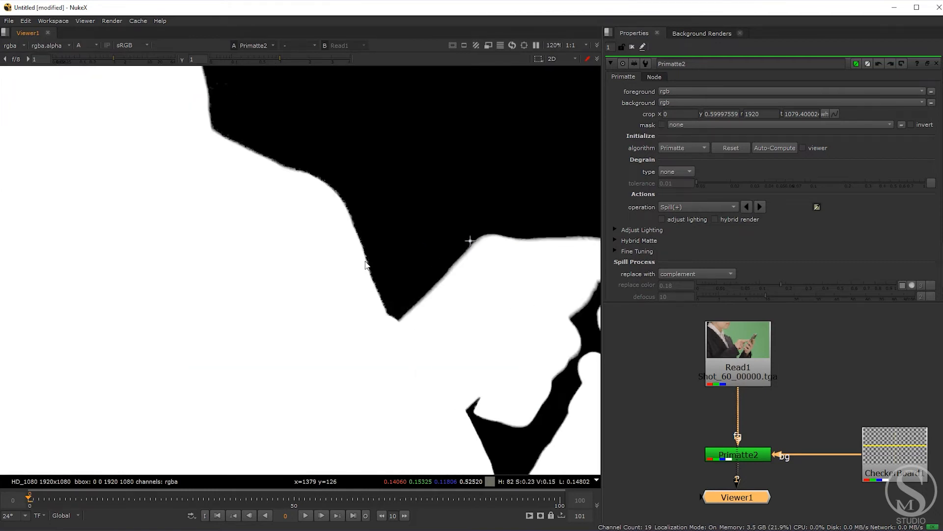
scroll(201, 147, up, 8)
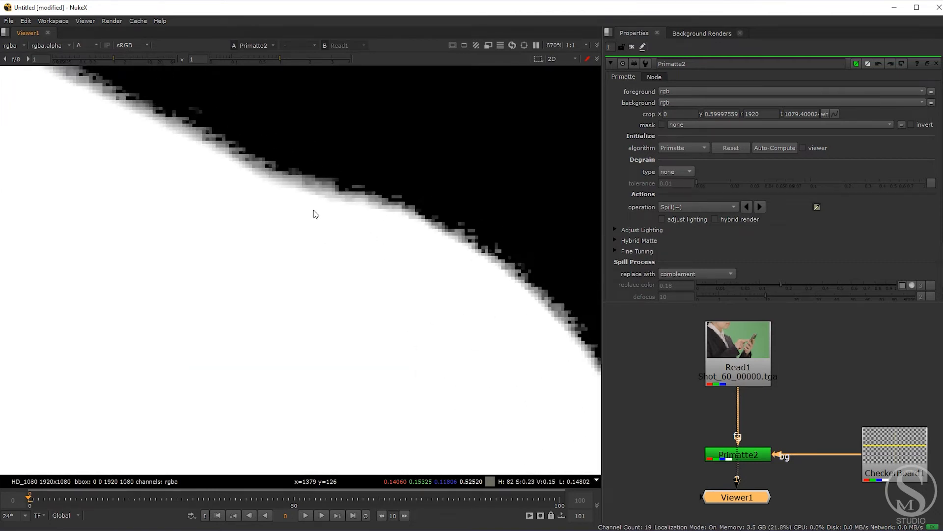
middle_drag(387, 231, 427, 266)
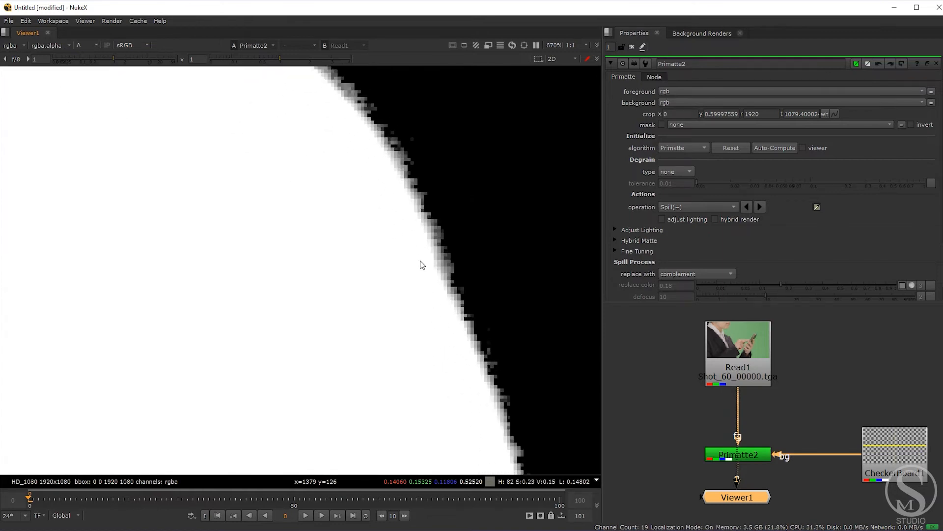
Set Primatte2's operation to Matte(-) and sample points along the shoulder's matte edge.
click(697, 207)
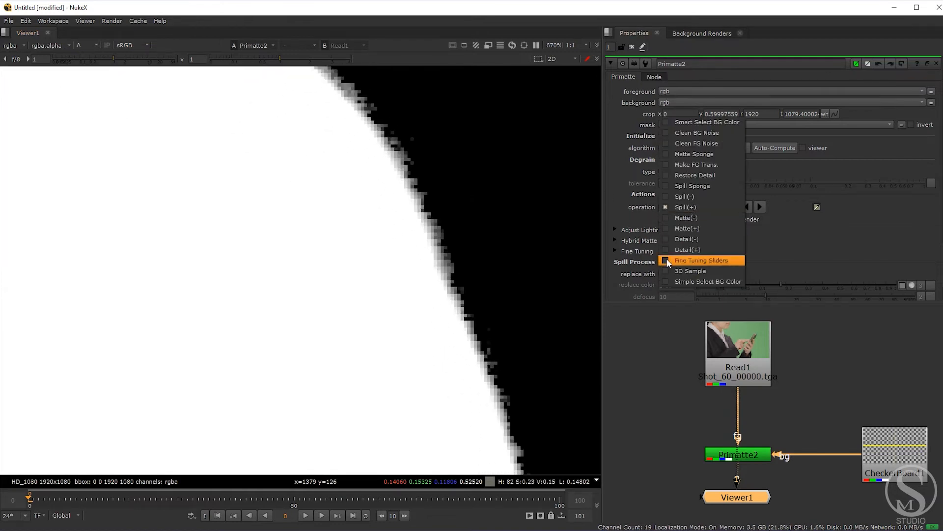
click(681, 219)
middle_drag(443, 232, 434, 290)
ctrl+click(434, 298)
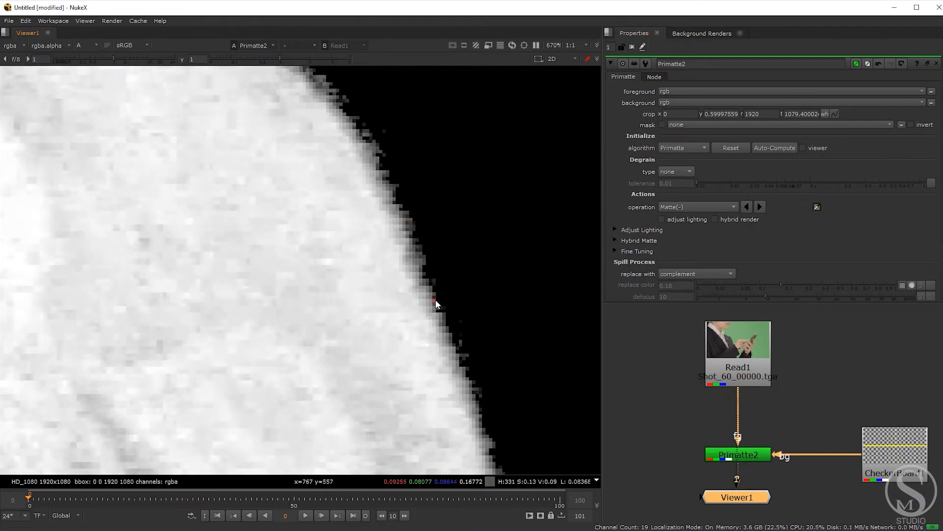
Compare the full alpha matte with the colour composite to check the jacket's transparency.
scroll(436, 300, down, 10)
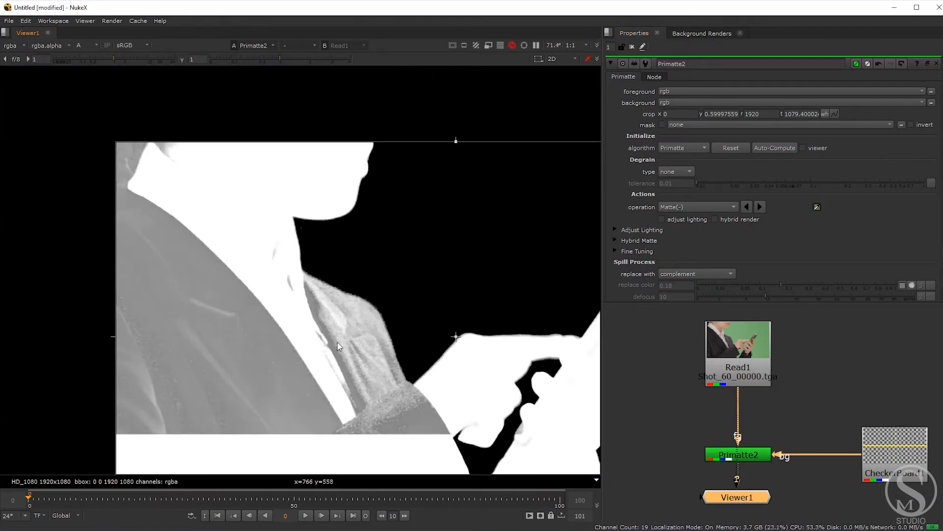
middle_drag(337, 341, 295, 295)
middle_drag(301, 379, 206, 255)
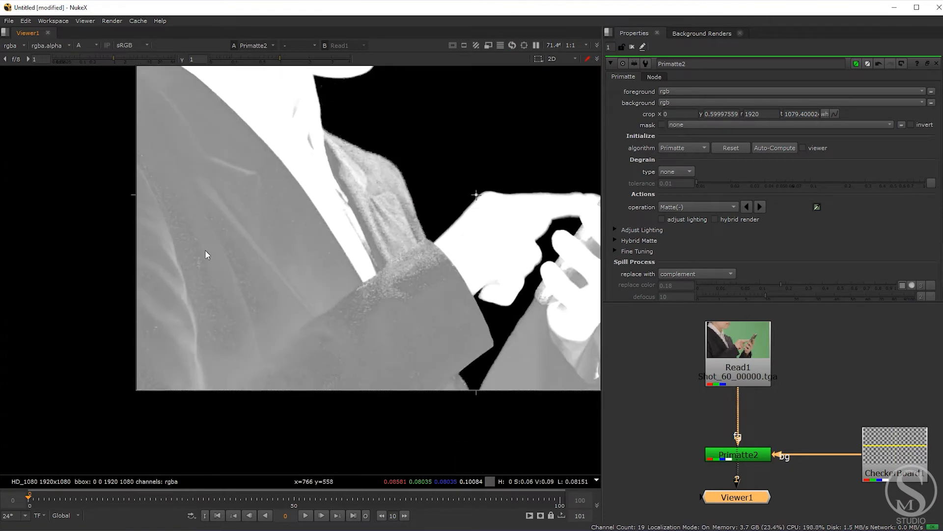
key(a)
middle_drag(376, 241, 387, 227)
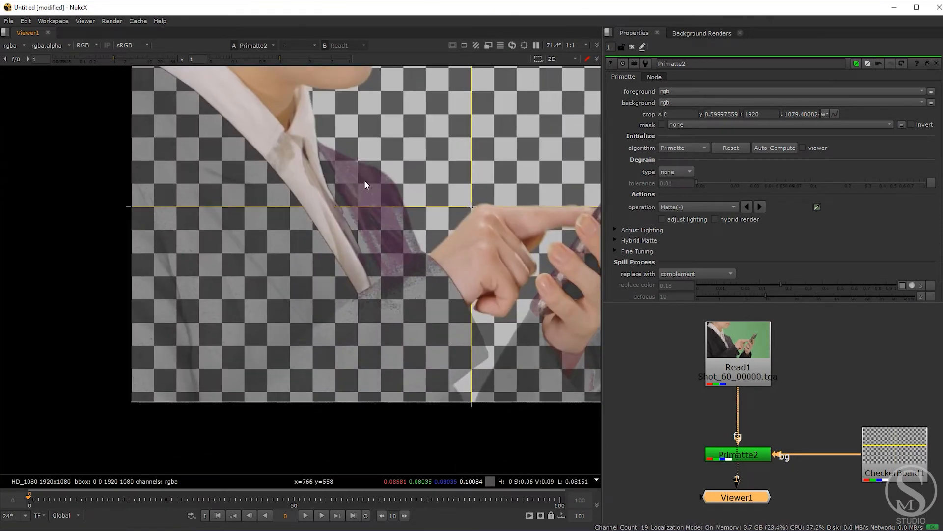
scroll(346, 288, down, 3)
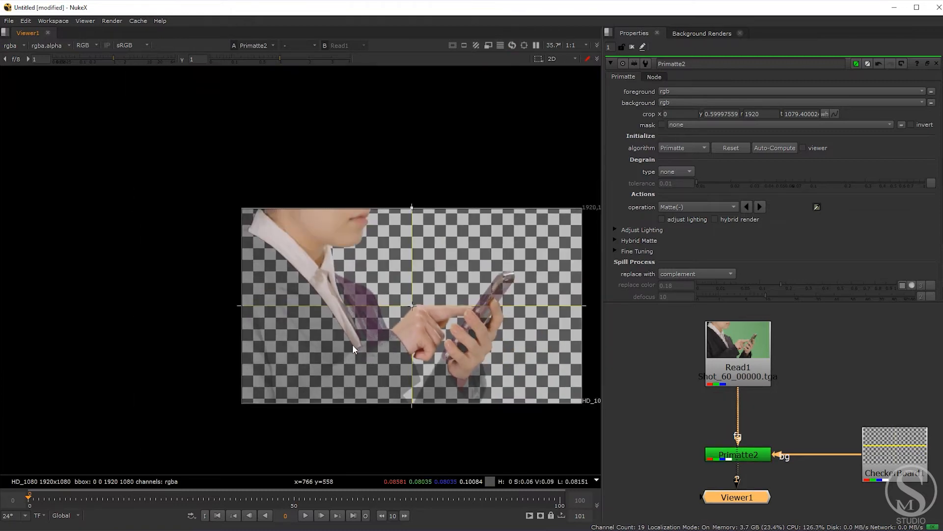
key(a)
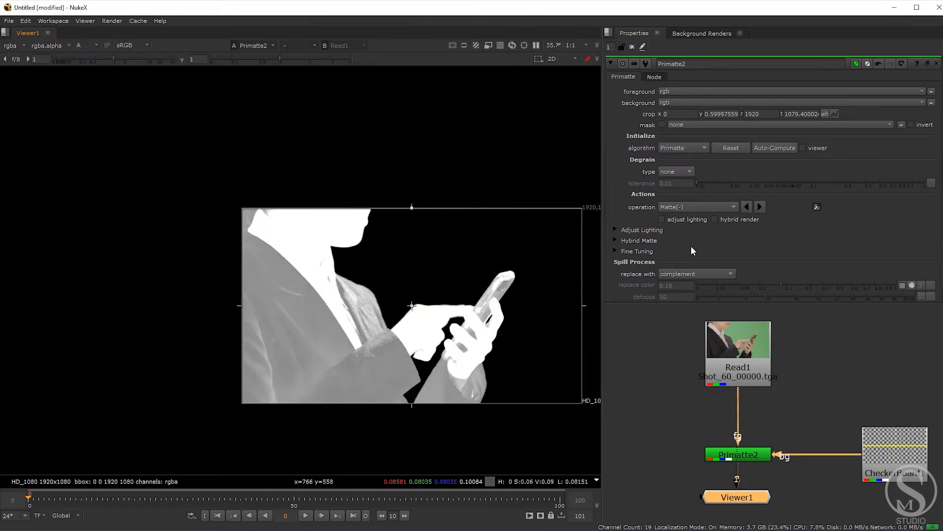
Set Primatte2's operation to Matte(+) and sample points along the shoulder's edge in the matte.
click(679, 207)
click(679, 217)
scroll(386, 279, up, 3)
scroll(362, 280, up, 8)
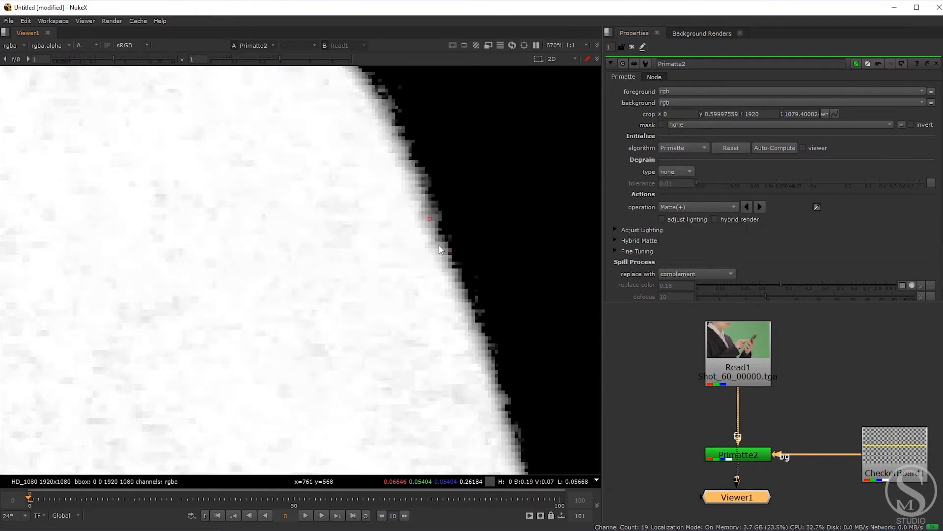
ctrl+click(443, 249)
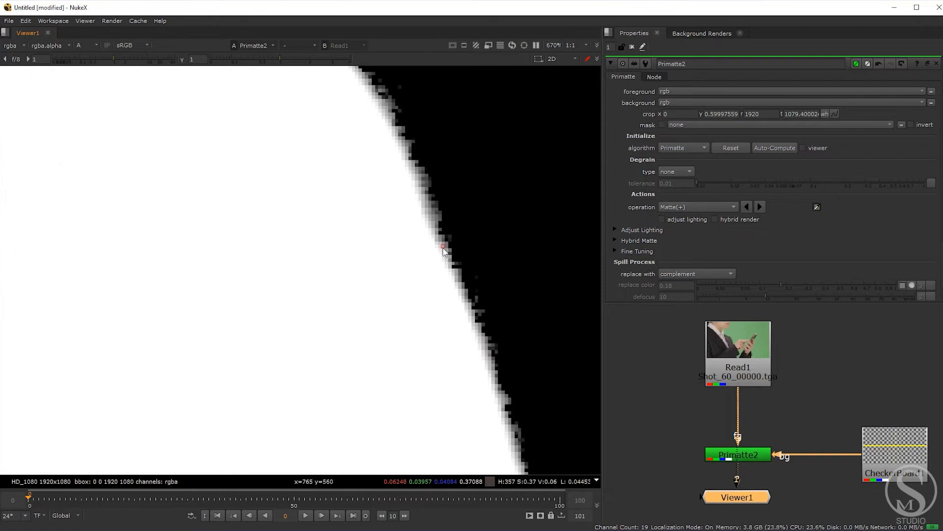
Alternate the whole frame between the alpha matte and the colour composite to check the jacket and phone.
scroll(298, 359, down, 10)
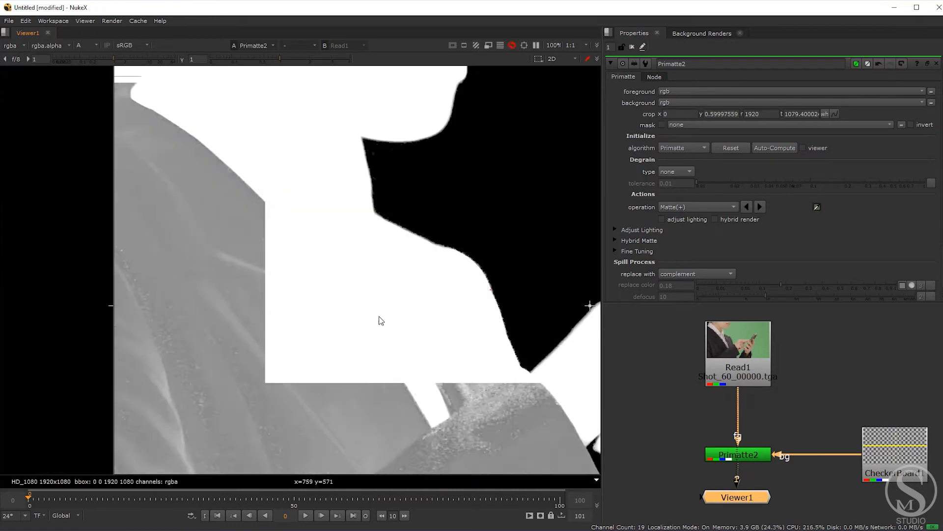
middle_drag(397, 409, 400, 316)
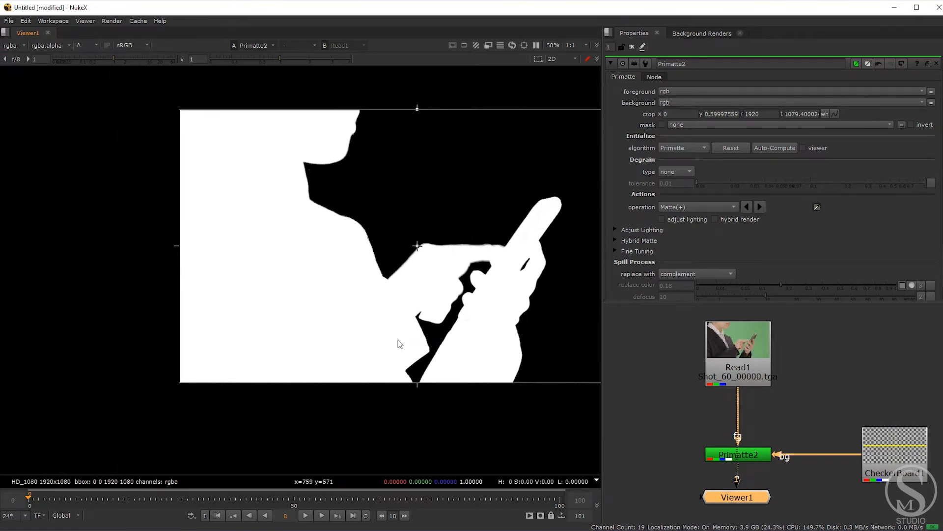
key(a)
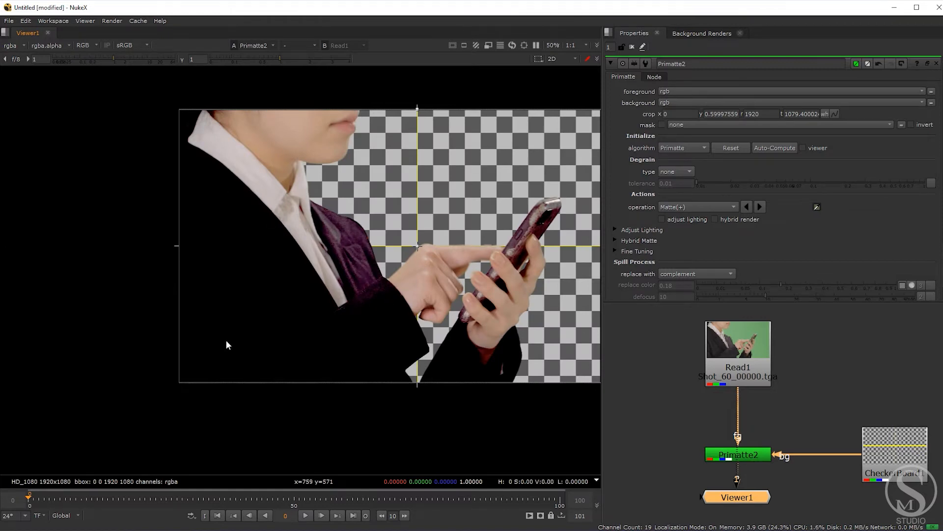
key(a)
key(a)
key(a)
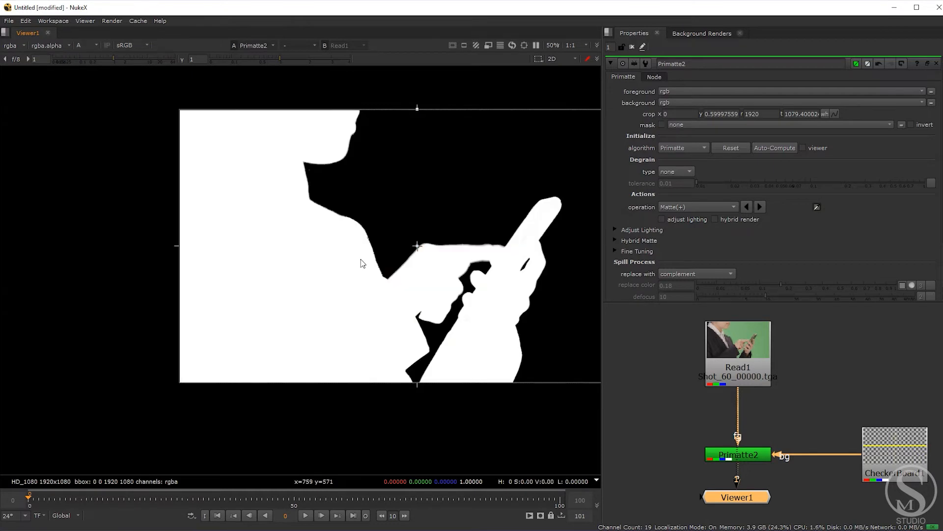
Display the colour composite and connect Read1 to viewer input 1 and Primatte2 to input 2, with the Viewer node moved beside Primatte2.
scroll(361, 259, up, 3)
key(a)
scroll(258, 226, down, 5)
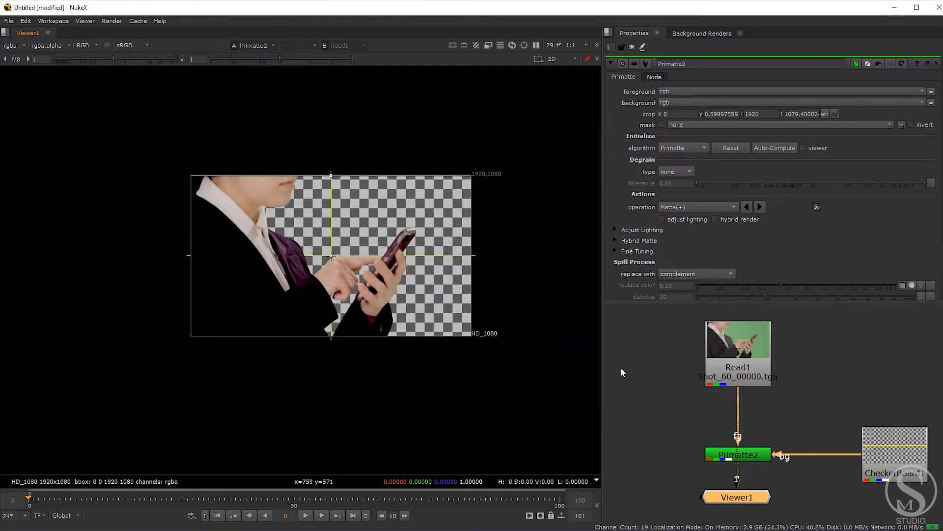
click(751, 363)
key(1)
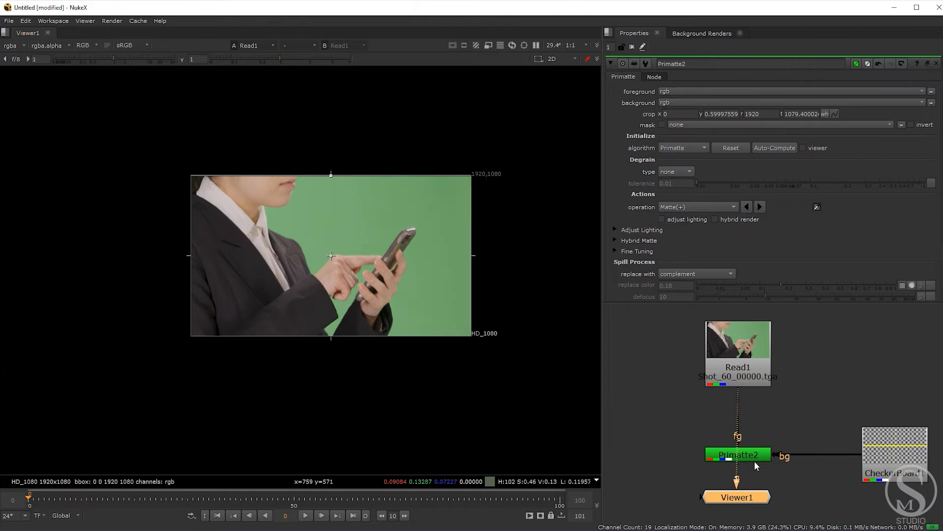
drag(737, 496, 647, 480)
click(742, 454)
key(2)
scroll(305, 284, up, 5)
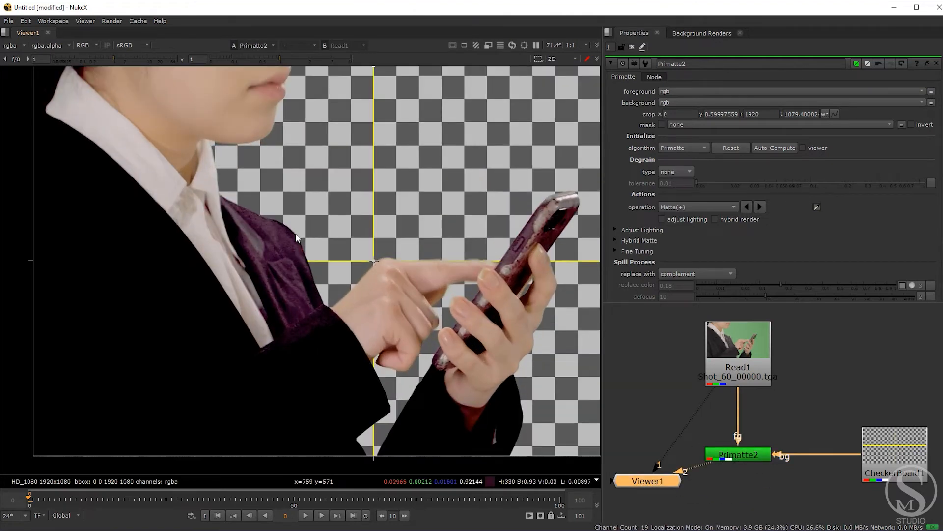
Set Primatte2's operation to Clean FG Noise and sample several areas across the jacket and neck in the alpha matte.
scroll(263, 261, down, 3)
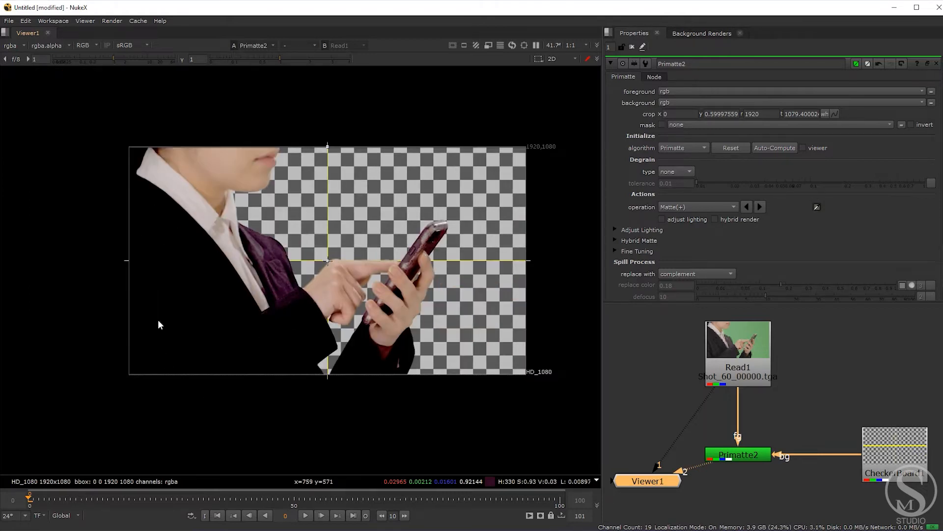
middle_drag(215, 308, 244, 308)
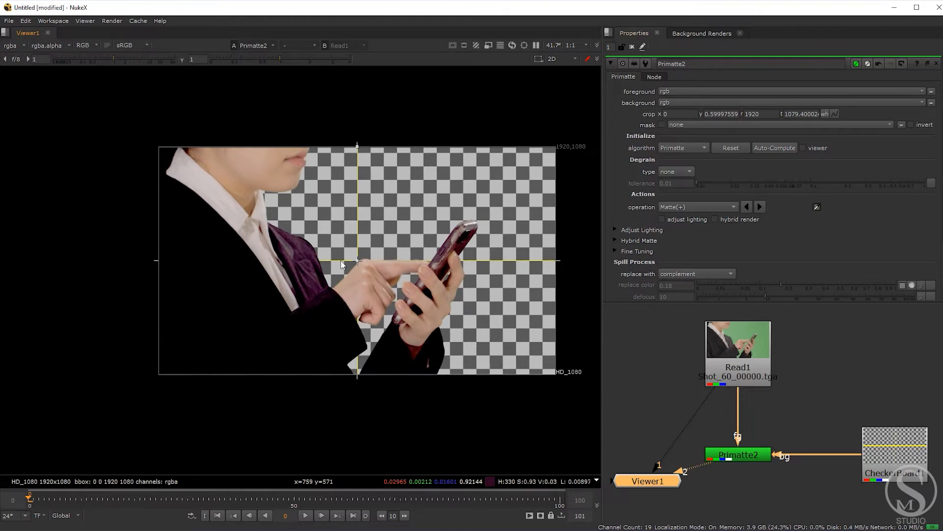
click(676, 205)
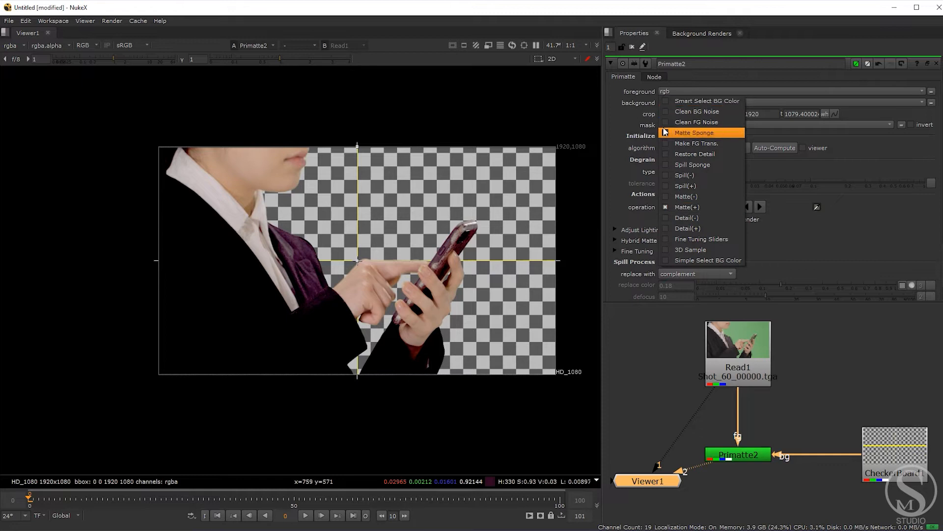
click(705, 121)
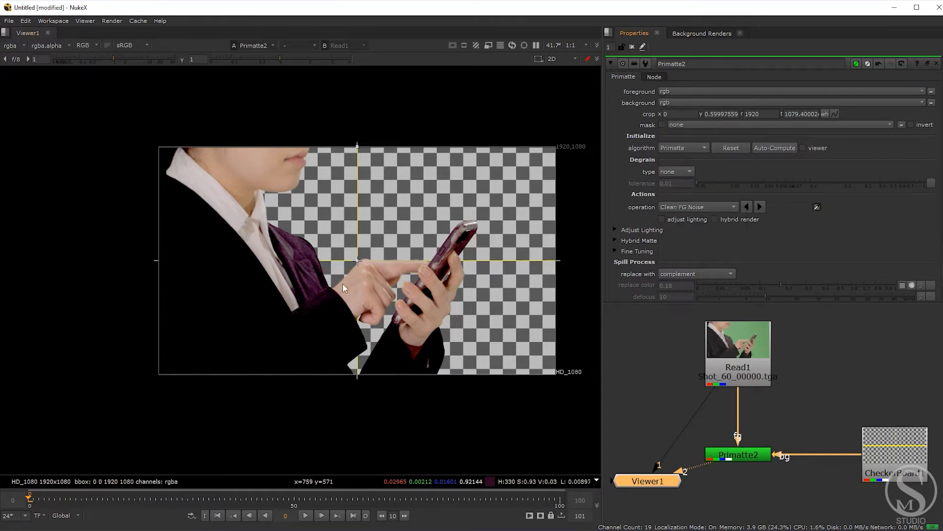
key(a)
ctrl+shift+drag(201, 248, 249, 305)
ctrl+shift+drag(199, 162, 230, 190)
ctrl+shift+drag(174, 241, 311, 343)
ctrl+shift+drag(192, 325, 225, 347)
ctrl+shift+drag(227, 279, 285, 344)
key(a)
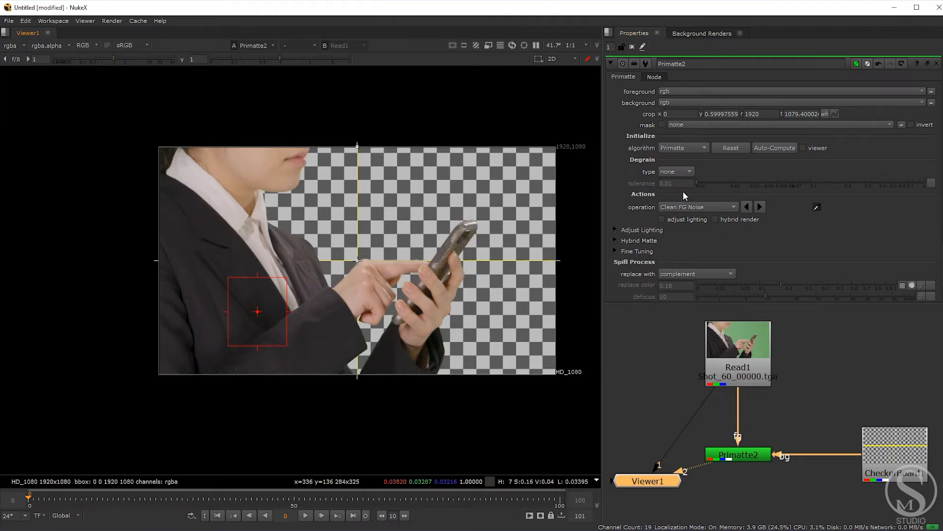
Set Primatte2's operation to Detail(-) and sample a semi-transparent point on the pointing hand's edge in the alpha matte.
key(a)
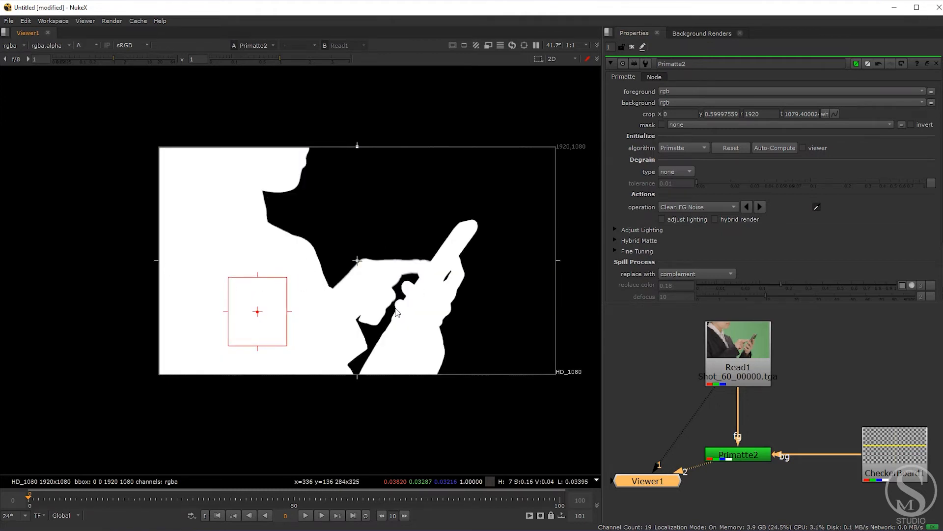
scroll(302, 265, up, 3)
scroll(303, 266, up, 3)
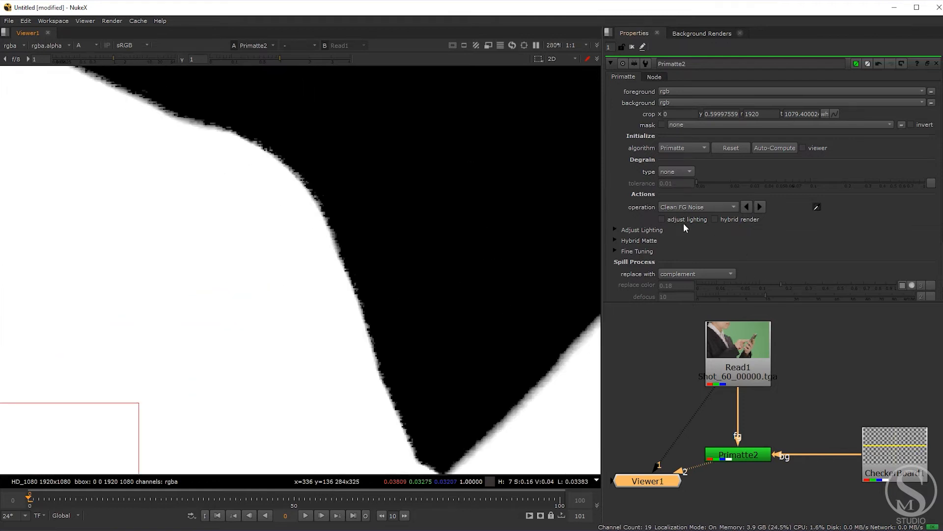
click(694, 207)
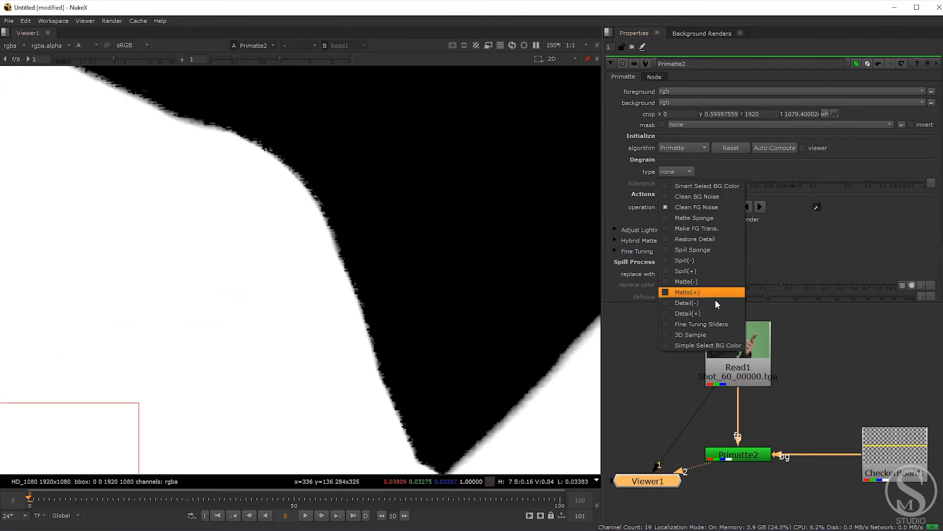
click(687, 302)
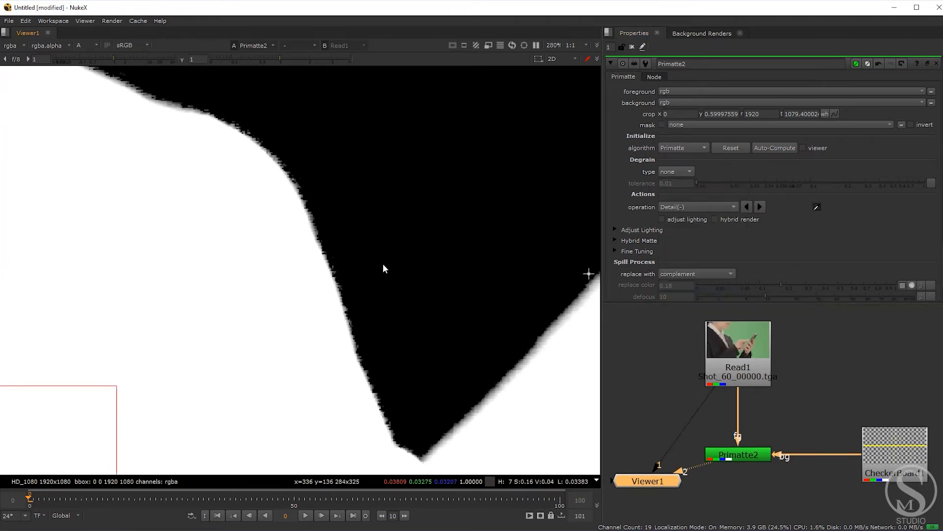
middle_drag(502, 360, 246, 261)
scroll(247, 261, up, 3)
ctrl+click(293, 266)
scroll(288, 266, up, 3)
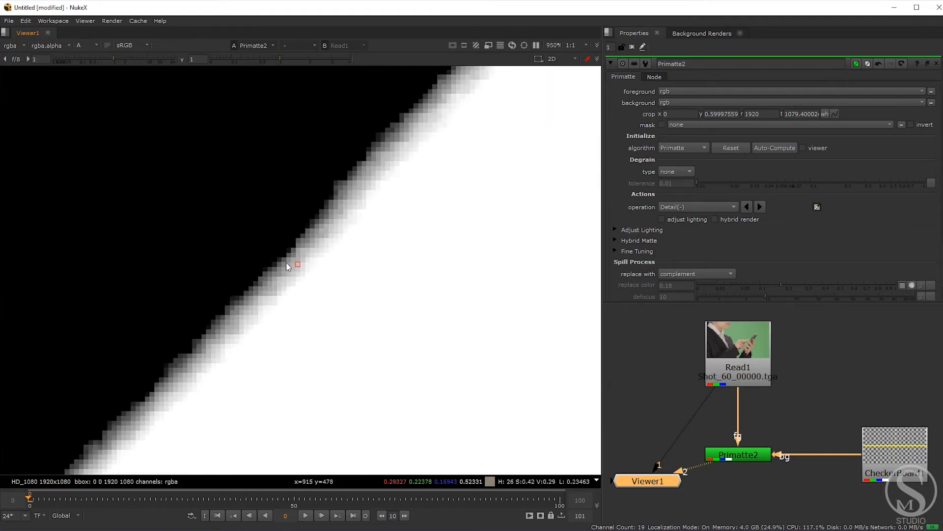
scroll(289, 265, down, 2)
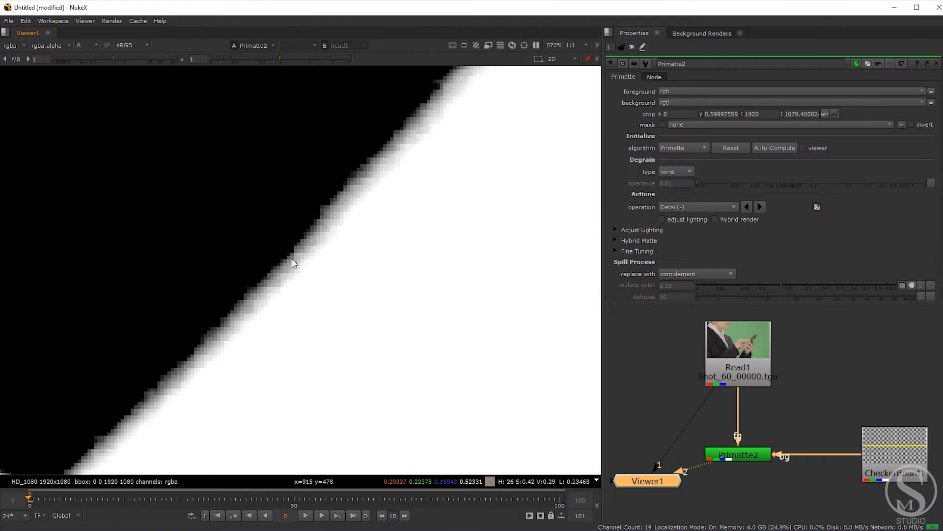
Sample another Detail(-) point on the pointing hand's edge in the colour composite and inspect the hands.
key(a)
scroll(291, 261, up, 1)
ctrl+click(303, 244)
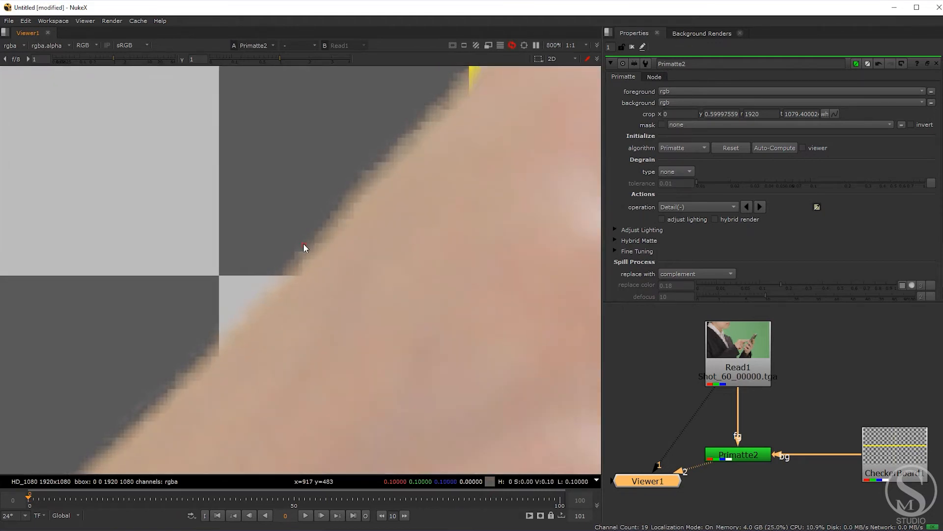
scroll(308, 237, down, 10)
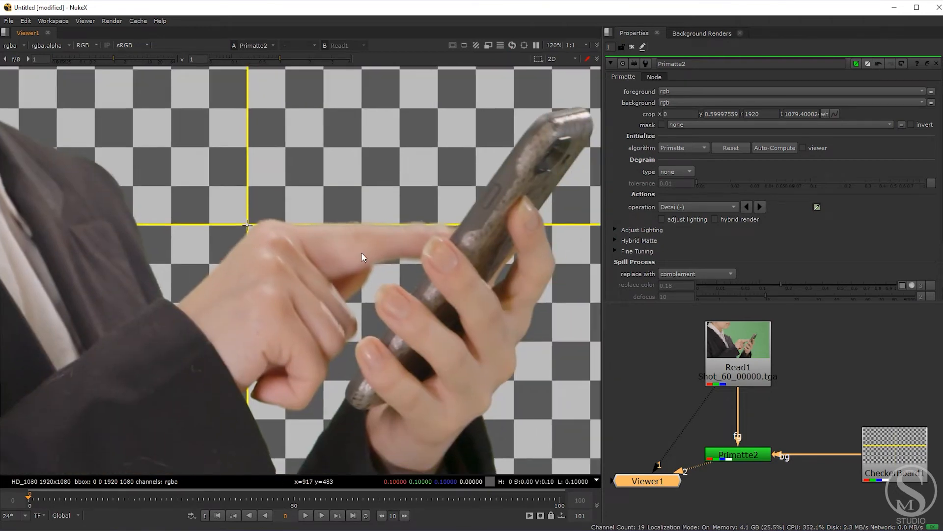
middle_drag(436, 272, 384, 262)
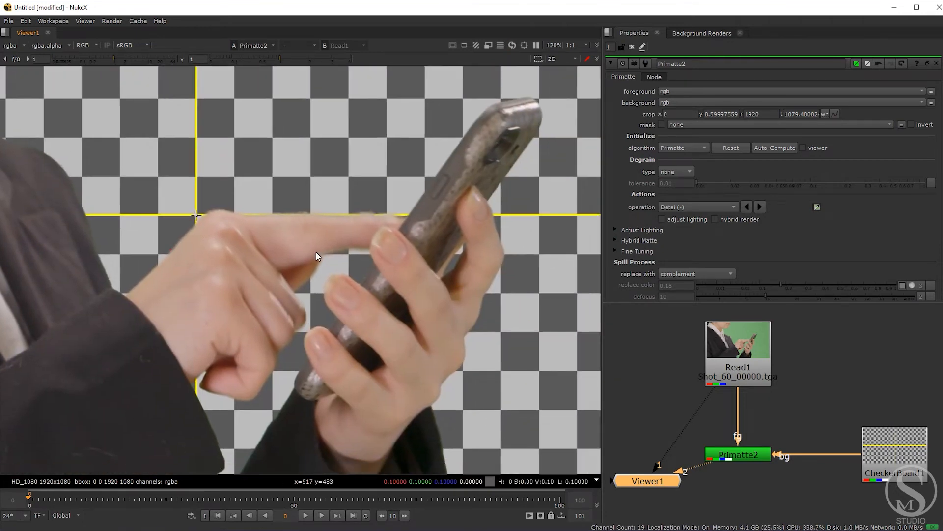
scroll(152, 280, up, 3)
middle_drag(152, 280, 199, 280)
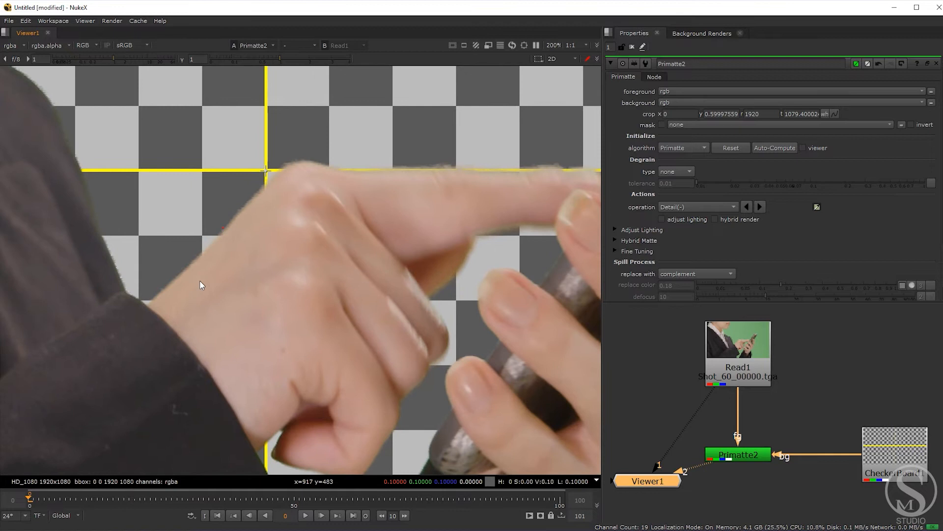
Set Primatte2's operation to Detail(+) and sample points along the pointing hand's edge in the colour composite.
click(678, 207)
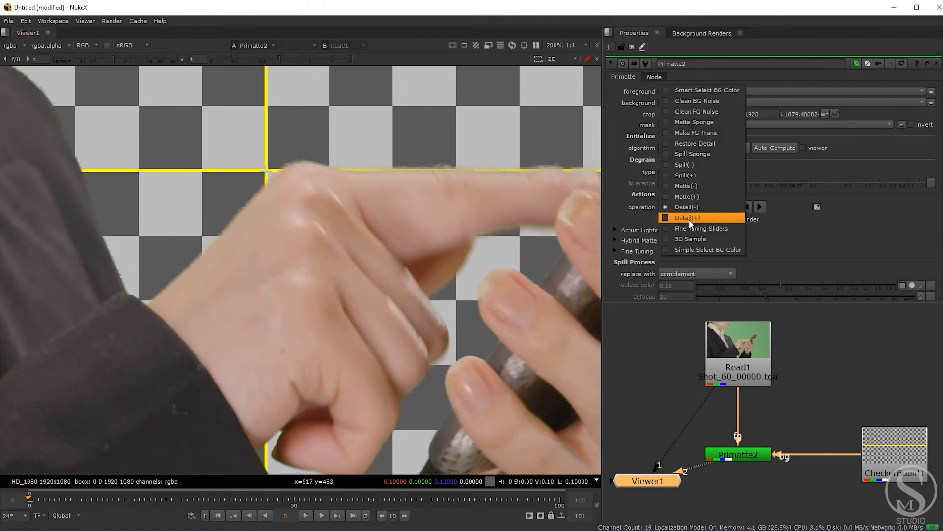
click(689, 219)
scroll(209, 259, up, 5)
middle_drag(200, 246, 244, 248)
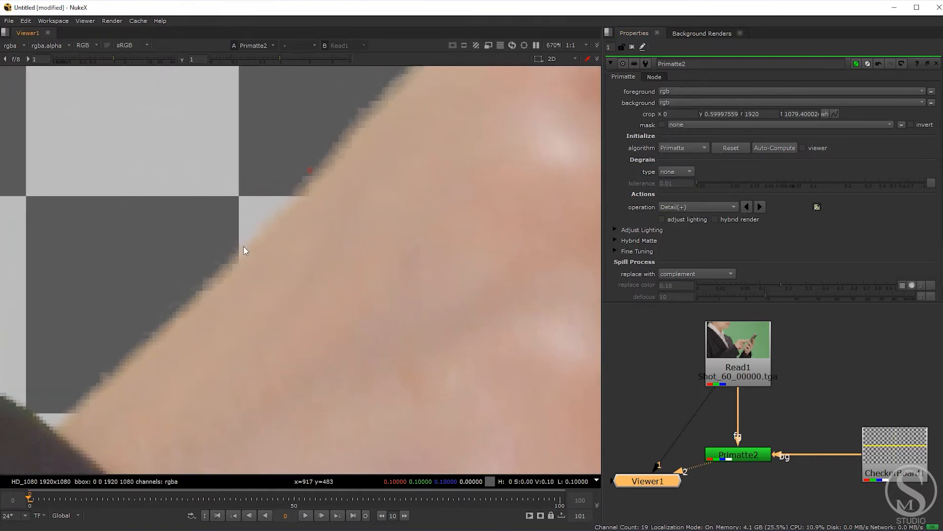
ctrl+click(310, 178)
middle_drag(339, 157, 278, 266)
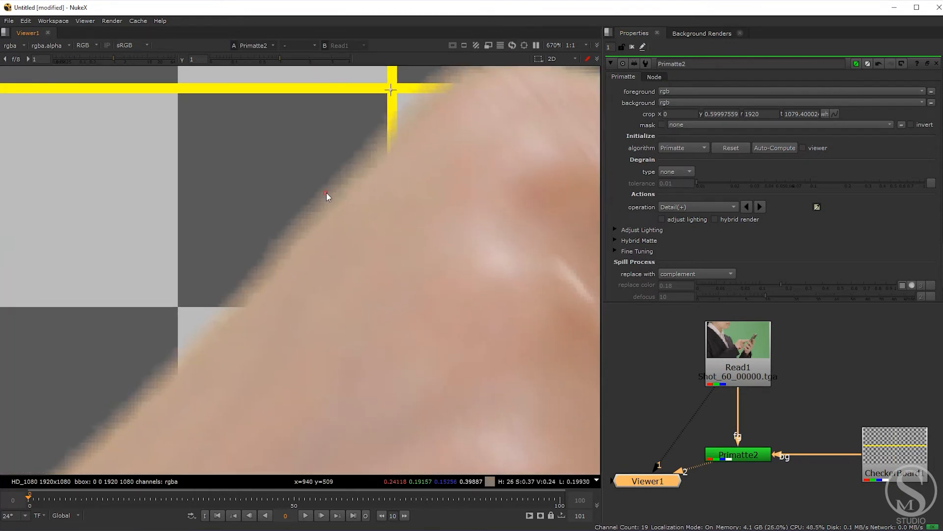
scroll(307, 265, down, 8)
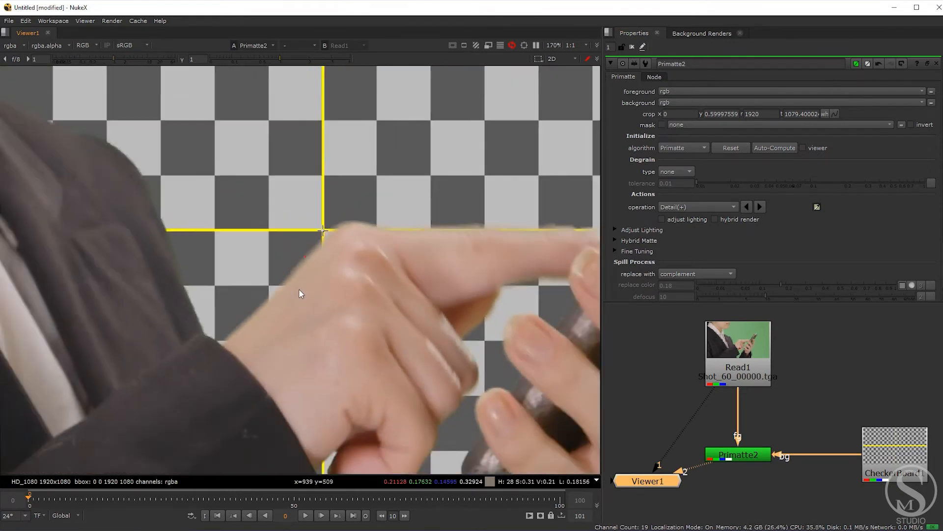
scroll(195, 254, down, 2)
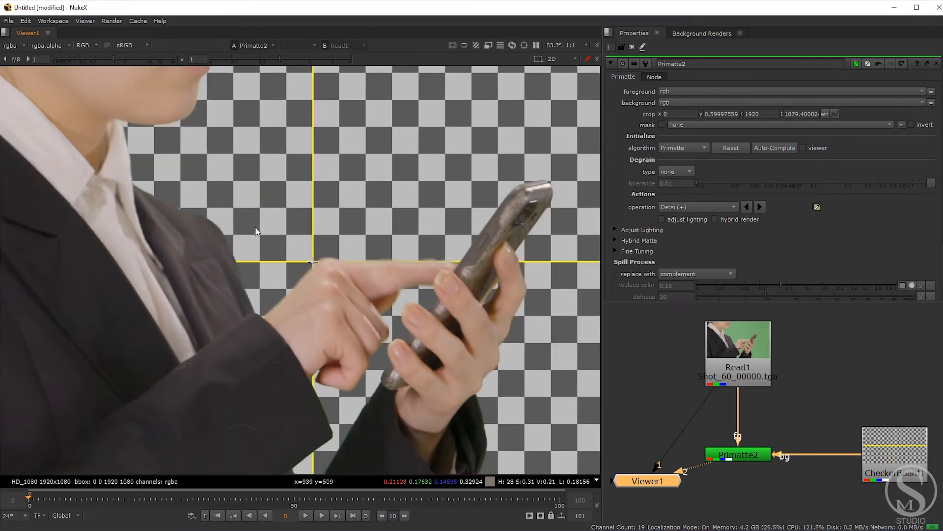
scroll(207, 213, down, 1)
Set Primatte2's operation to Detail(-), sample the jacket shoulder's green edge, and check the whole composite.
scroll(246, 209, up, 6)
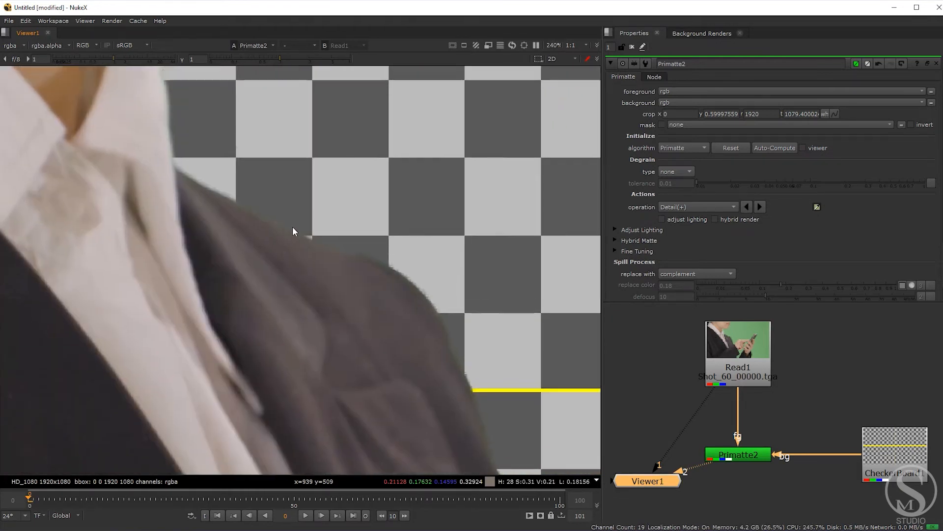
click(683, 208)
click(683, 199)
scroll(403, 277, up, 2)
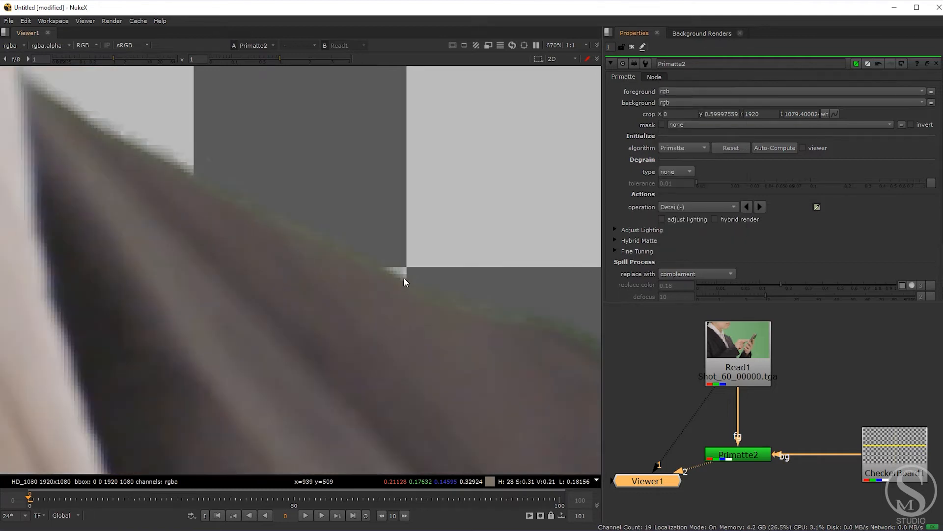
ctrl+click(329, 244)
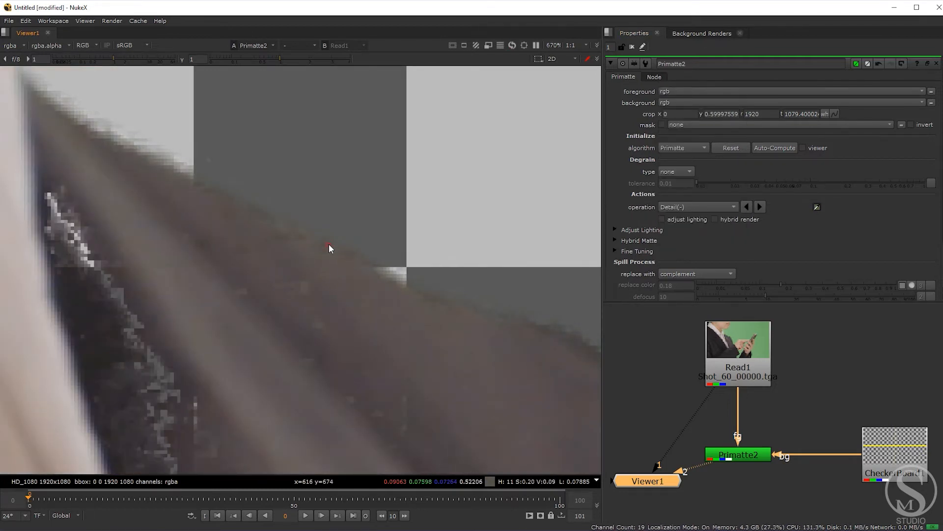
scroll(348, 312, down, 10)
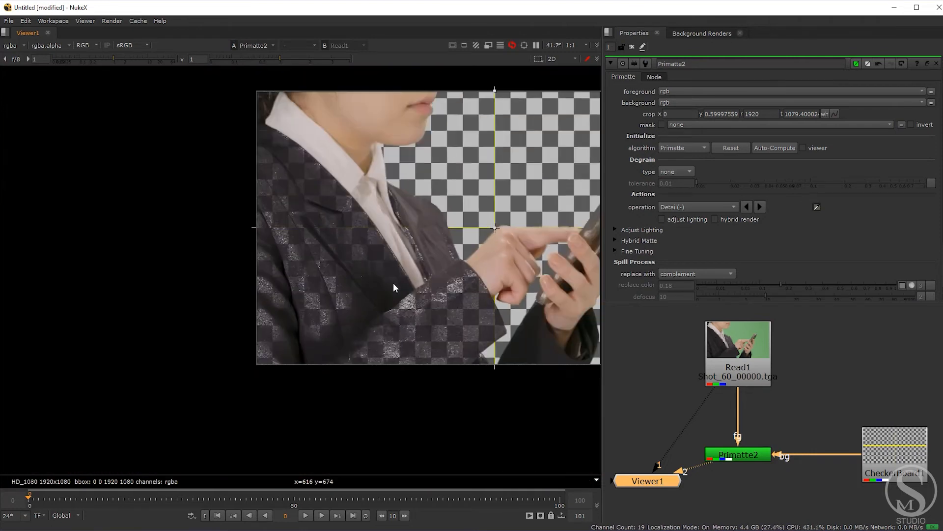
middle_drag(393, 283, 288, 284)
scroll(319, 226, up, 1)
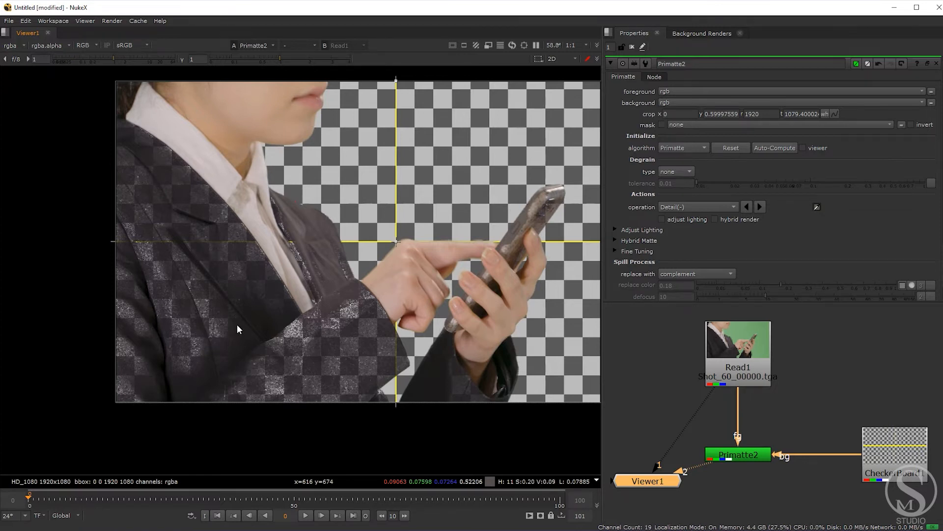
Set Primatte2's operation to Clean FG Noise and sample the noisy grey areas across the jacket and sleeve in the alpha matte.
key(a)
click(678, 207)
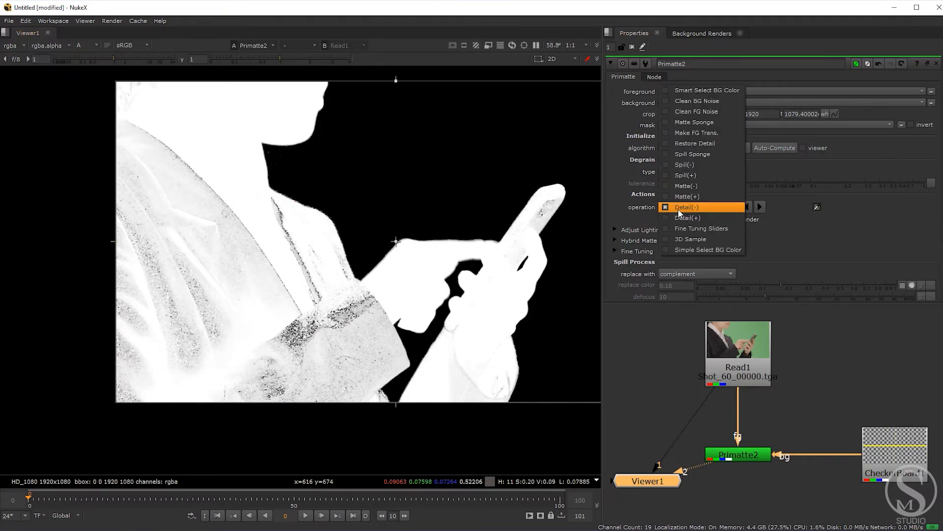
click(686, 110)
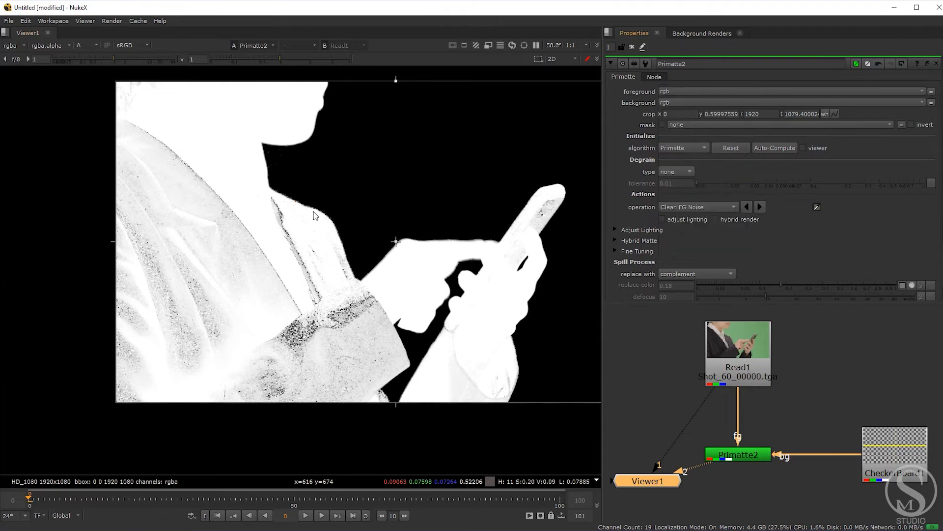
ctrl+shift+drag(185, 225, 216, 272)
ctrl+shift+drag(306, 302, 328, 334)
ctrl+shift+drag(238, 216, 257, 239)
ctrl+shift+drag(186, 339, 215, 364)
ctrl+shift+drag(334, 307, 353, 324)
ctrl+shift+drag(387, 282, 404, 305)
ctrl+shift+drag(287, 329, 307, 352)
ctrl+shift+drag(221, 298, 200, 322)
ctrl+shift+drag(226, 250, 202, 311)
ctrl+shift+drag(291, 280, 276, 310)
click(688, 208)
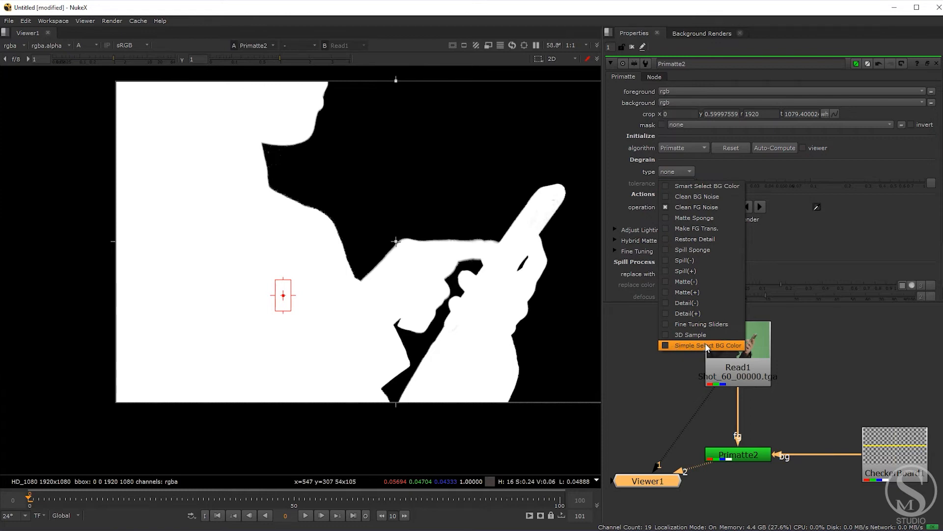
click(696, 207)
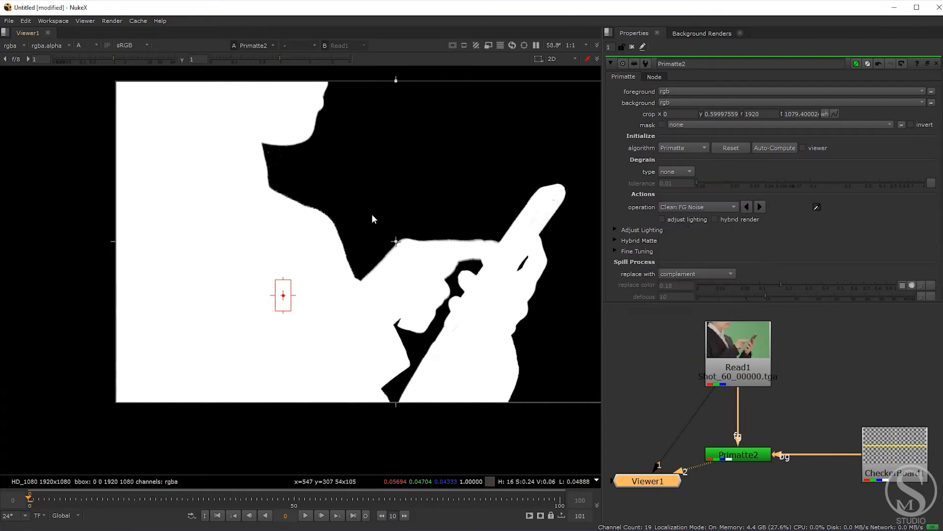
Add a new Primatte node to the node graph and place it beside the Read1 node.
scroll(735, 442, down, 3)
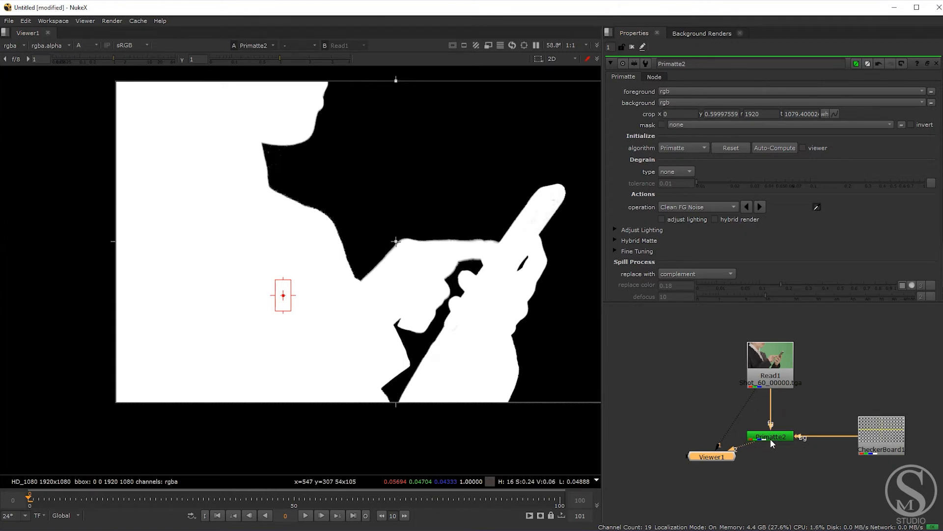
scroll(767, 444, down, 2)
click(674, 461)
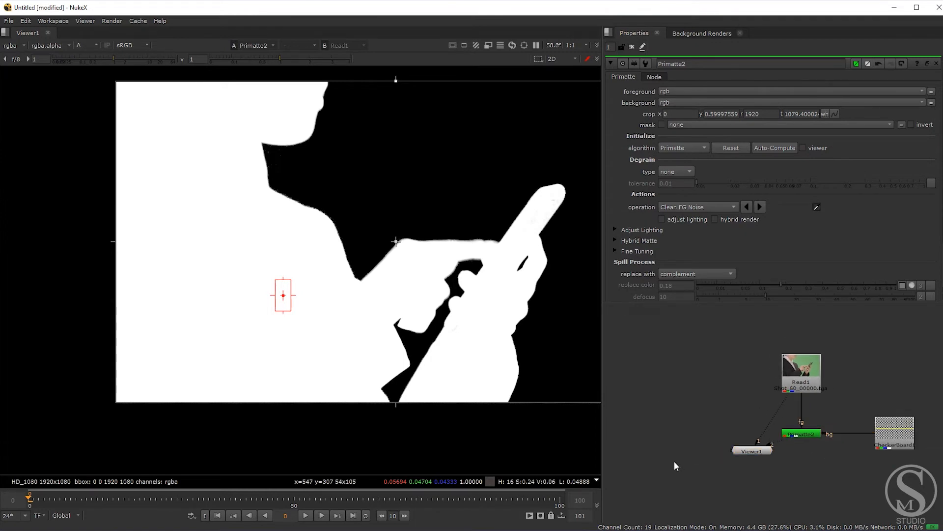
key(Tab)
text(prima)
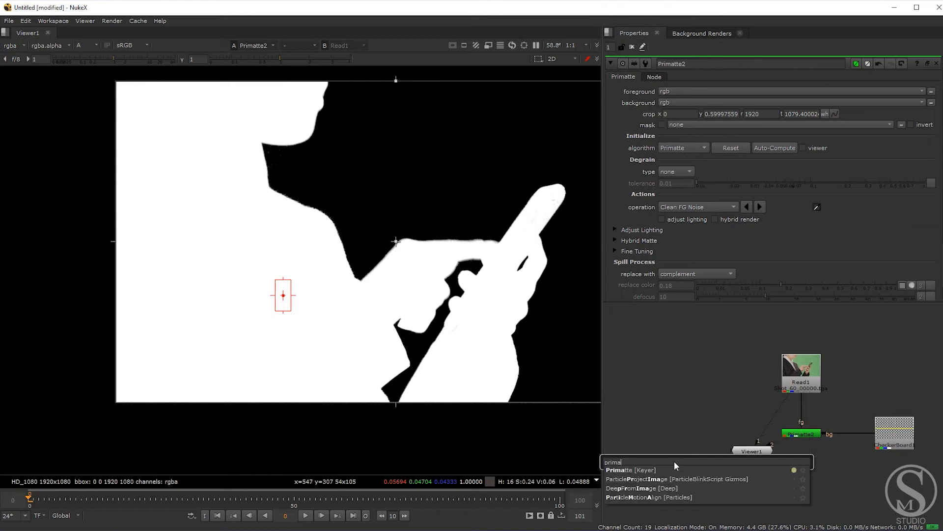
key(Return)
drag(681, 464, 755, 377)
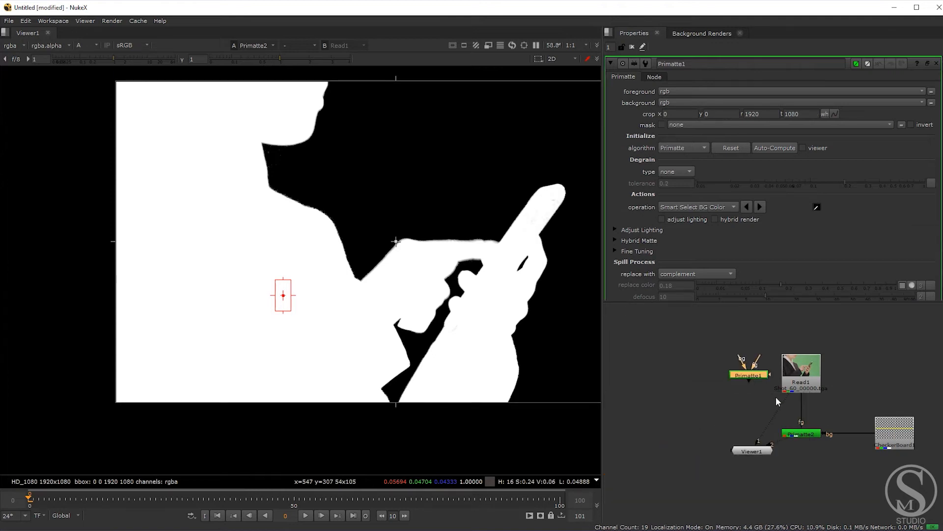
Swap Primatte2 out for Primatte1, connecting fg to Read1 and bg to CheckerBoard1, and view Primatte1's output.
drag(755, 454, 753, 474)
drag(775, 412, 827, 481)
drag(753, 380, 802, 374)
scroll(805, 431, up, 3)
drag(793, 415, 920, 433)
drag(815, 435, 816, 443)
drag(918, 433, 919, 440)
click(820, 444)
key(1)
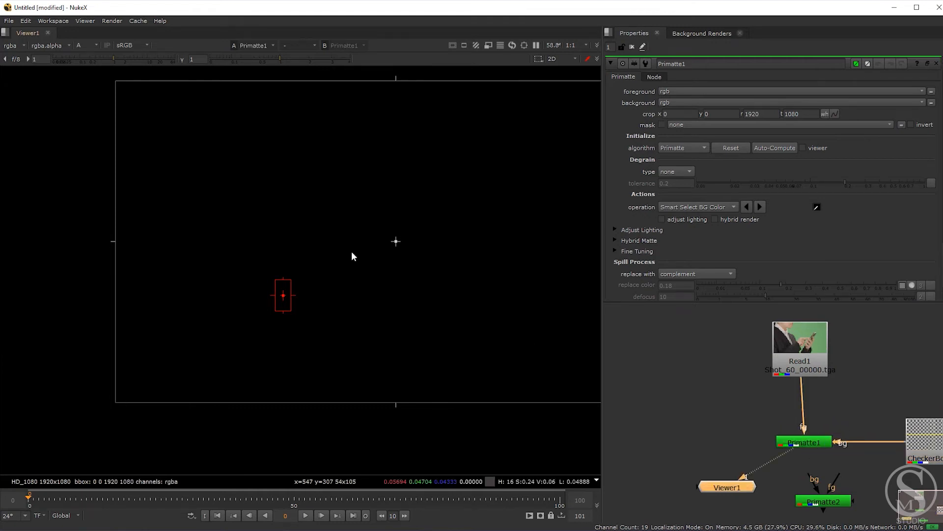
View Primatte1 in colour and sample the green backdrop above the pointing hand with Smart Select BG Color.
click(607, 255)
middle_drag(420, 191, 340, 228)
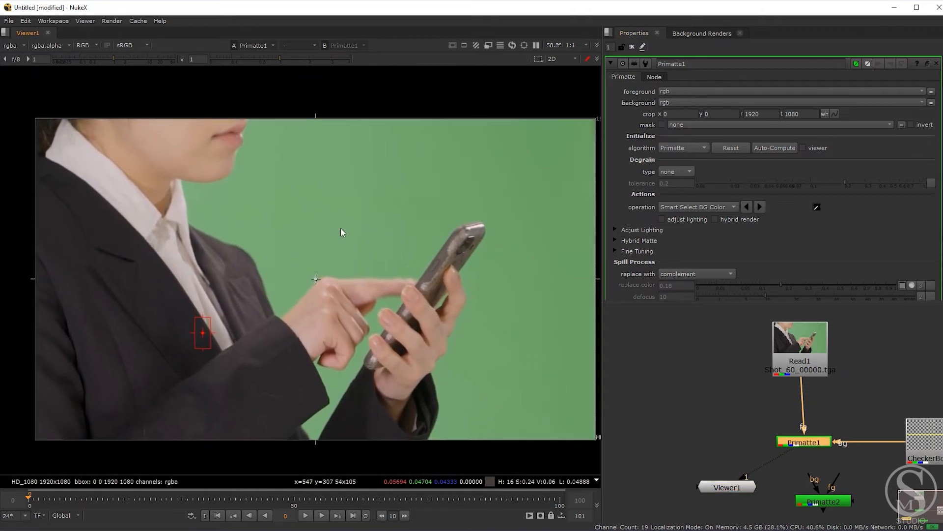
click(686, 208)
click(697, 206)
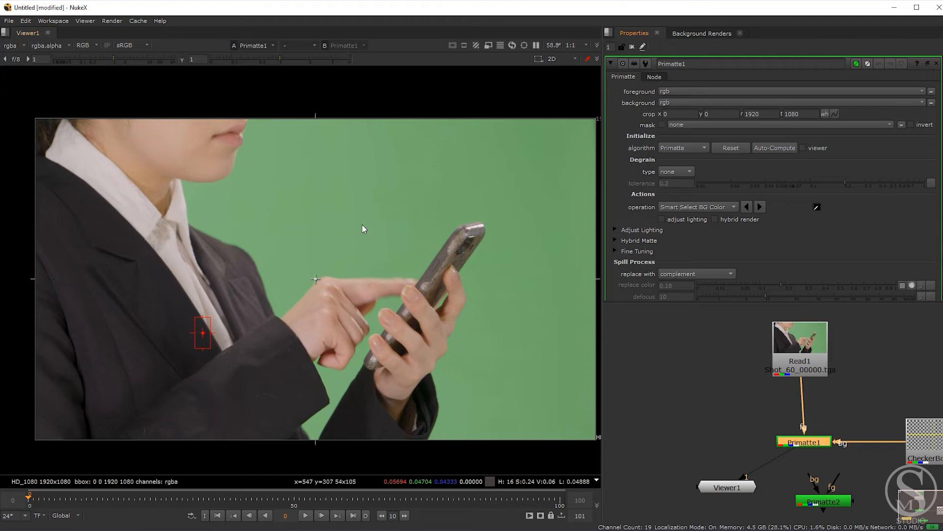
middle_drag(384, 226, 371, 236)
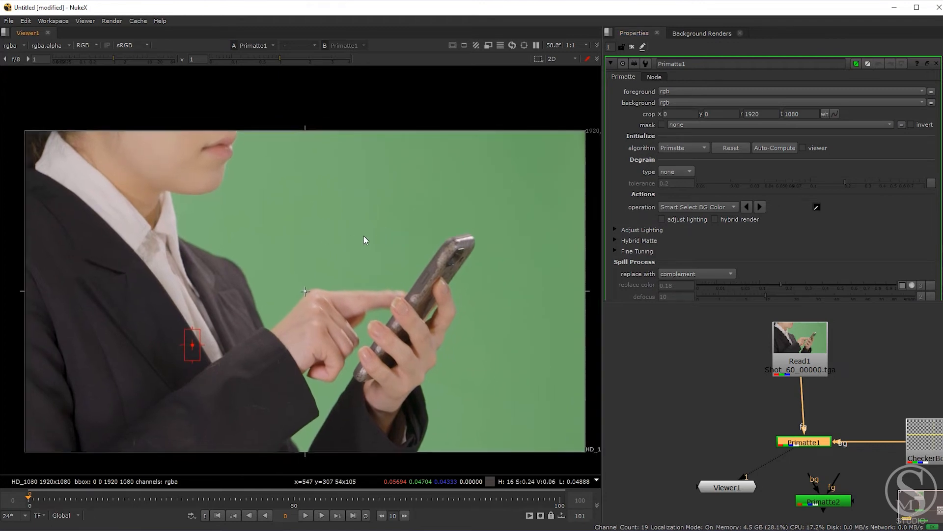
ctrl+click(332, 217)
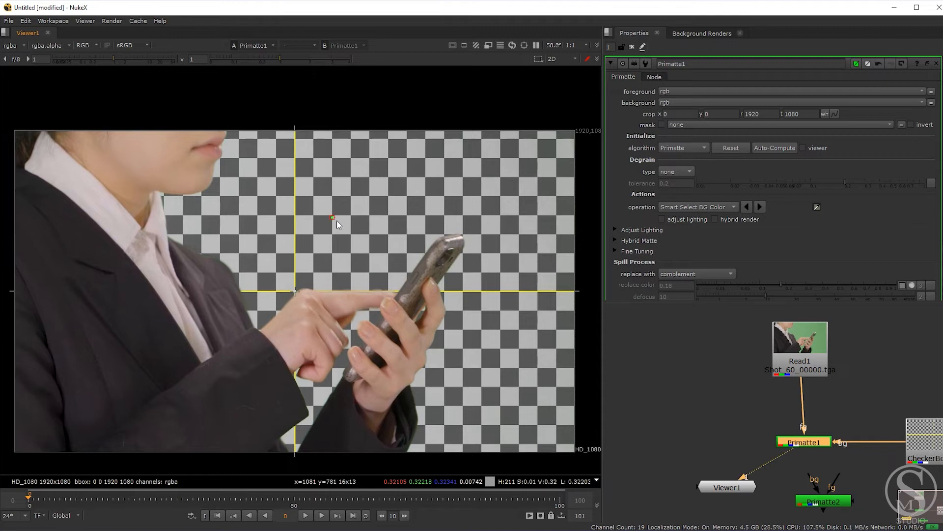
Compare the keyed colour composite with its alpha matte, checking the background area for residual noise.
middle_drag(393, 246, 405, 241)
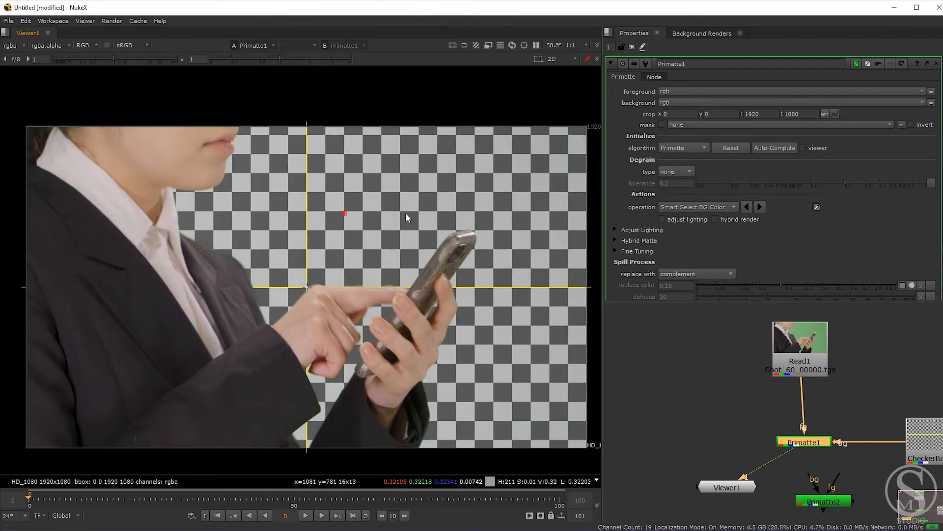
key(a)
scroll(346, 262, down, 3)
scroll(334, 246, up, 2)
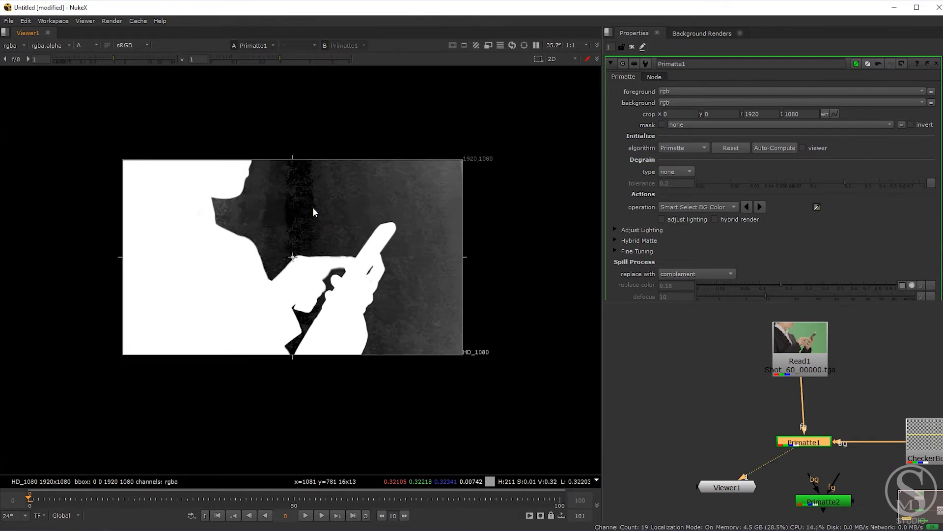
scroll(314, 212, up, 5)
scroll(314, 255, down, 4)
middle_drag(304, 312, 323, 298)
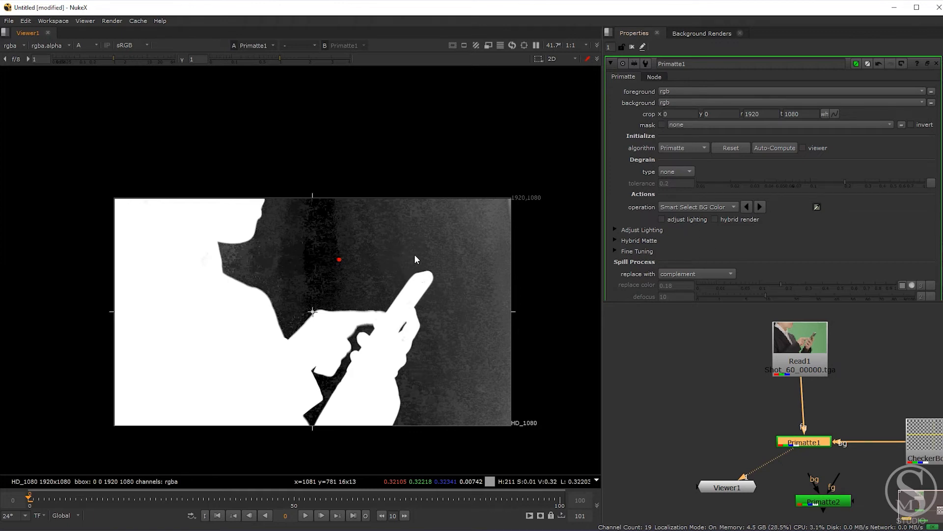
key(a)
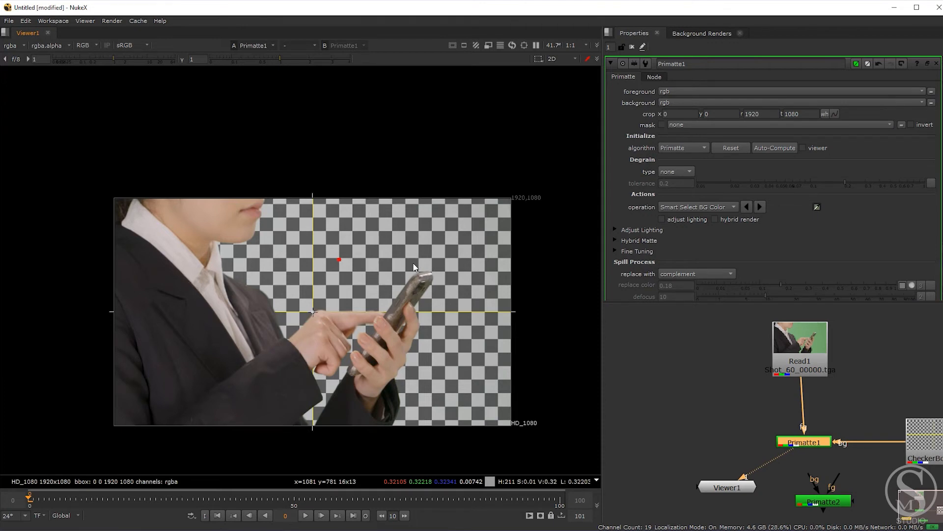
key(a)
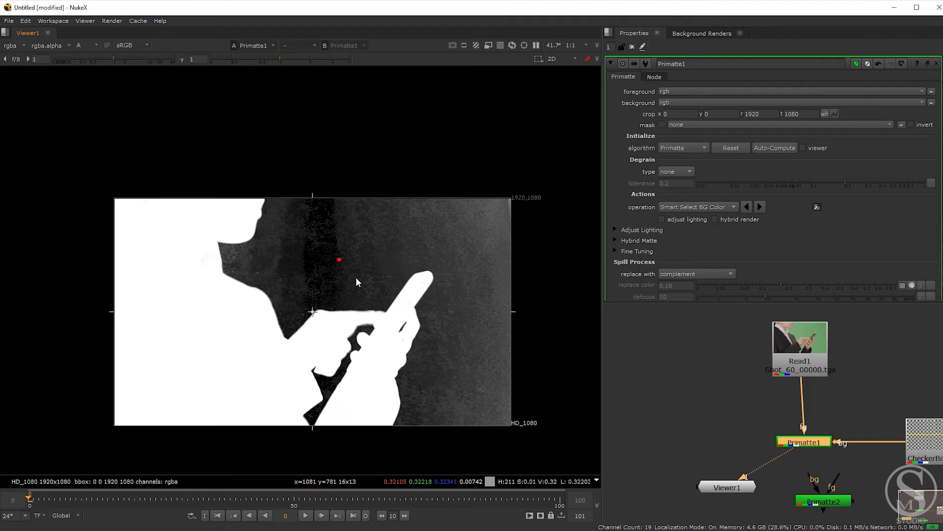
Try Simple Select BG Color on Primatte1, enlarging the sample box to about 18x13 pixels, and check the matte and colour composite.
click(679, 209)
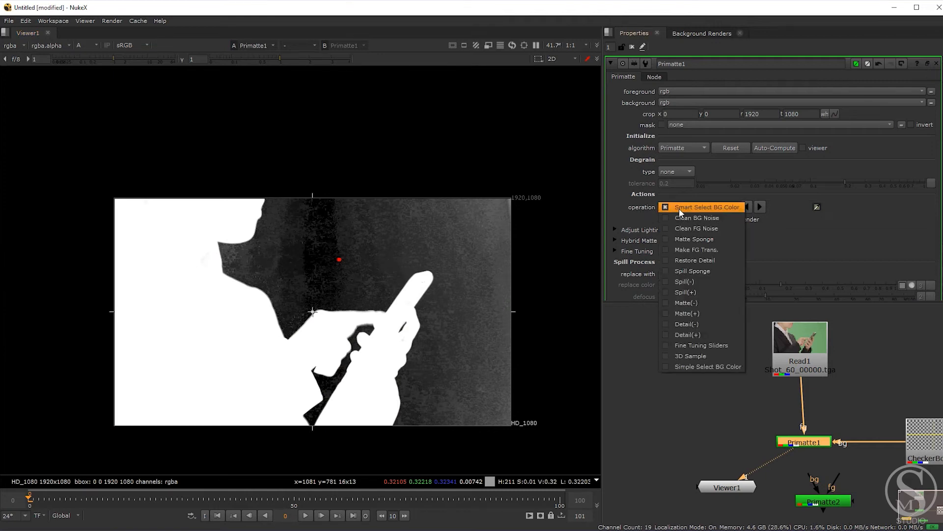
click(702, 369)
key(a)
key(a)
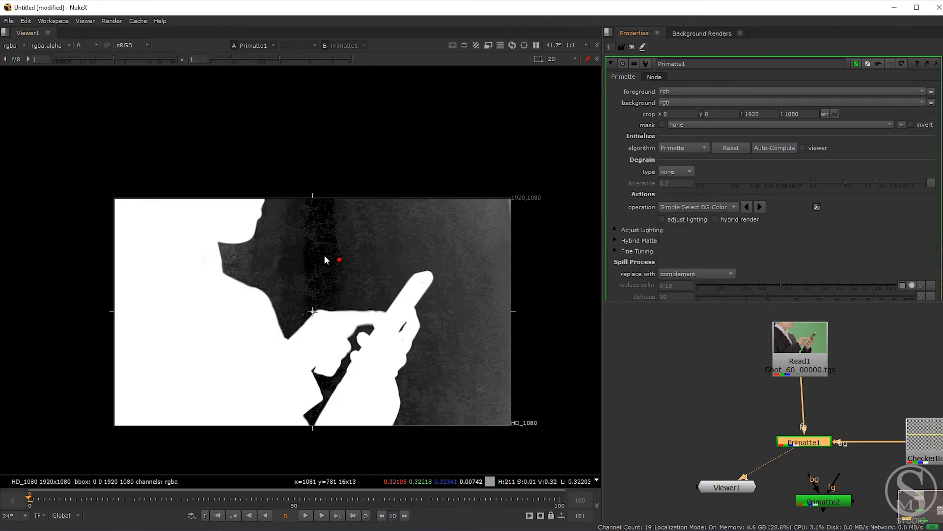
scroll(341, 265, up, 8)
scroll(337, 251, up, 3)
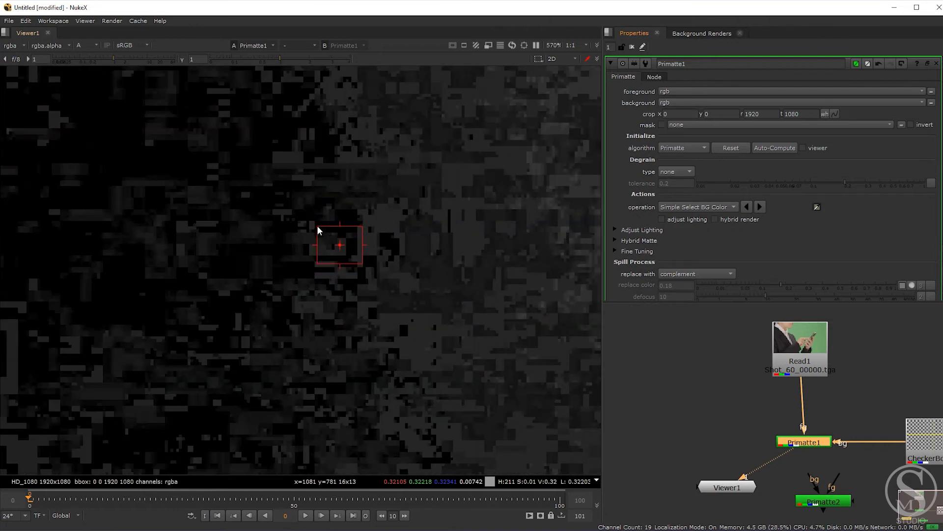
drag(318, 226, 315, 224)
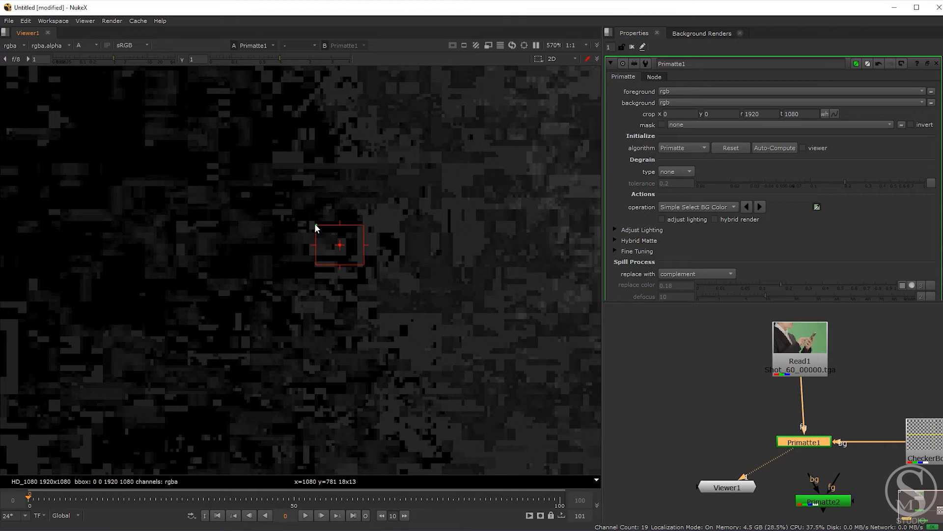
scroll(400, 317, down, 10)
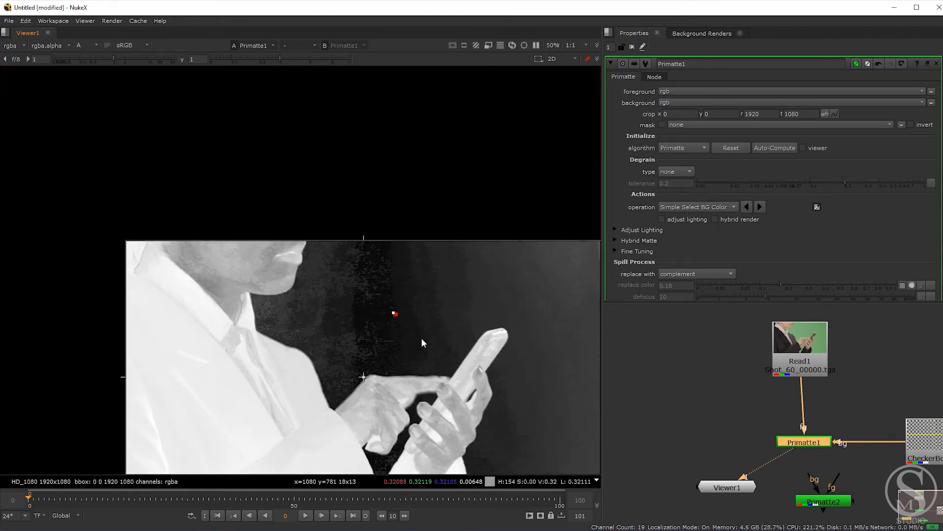
middle_drag(422, 339, 433, 259)
scroll(438, 270, down, 2)
middle_drag(489, 297, 434, 304)
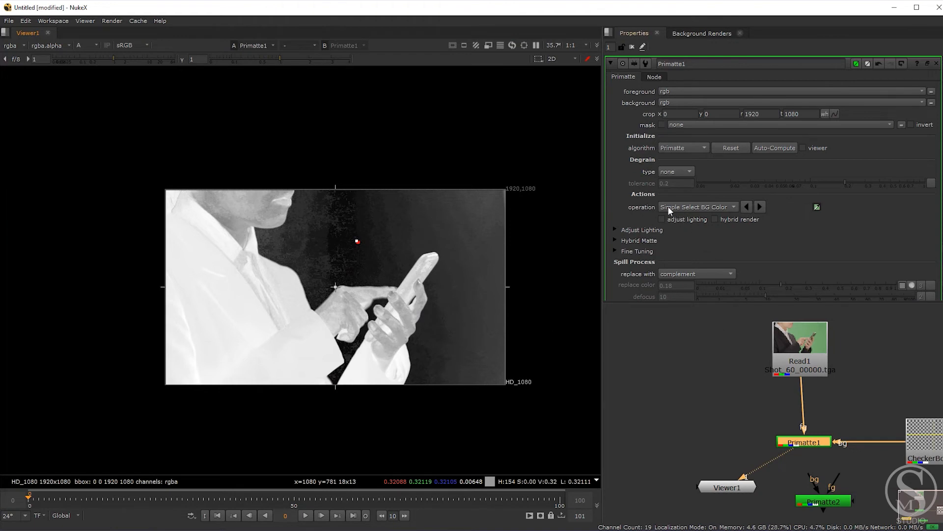
middle_drag(474, 334, 463, 332)
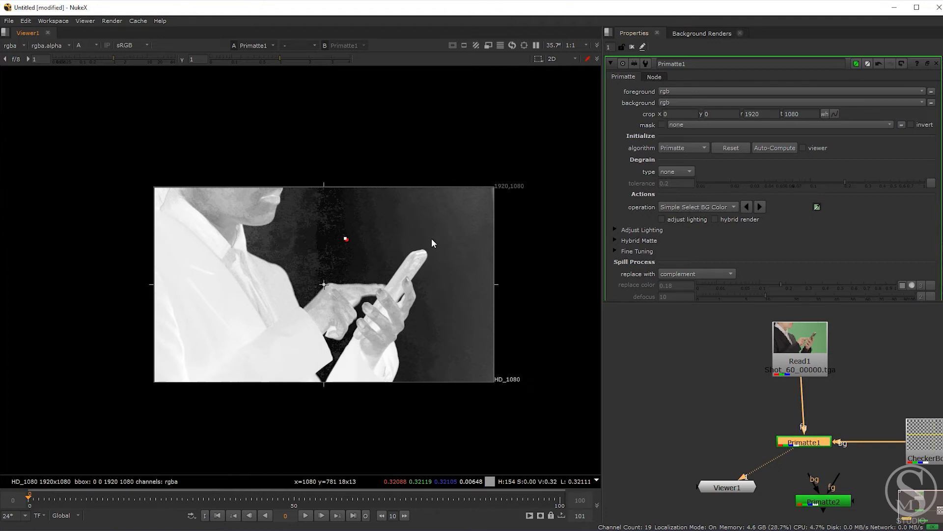
key(a)
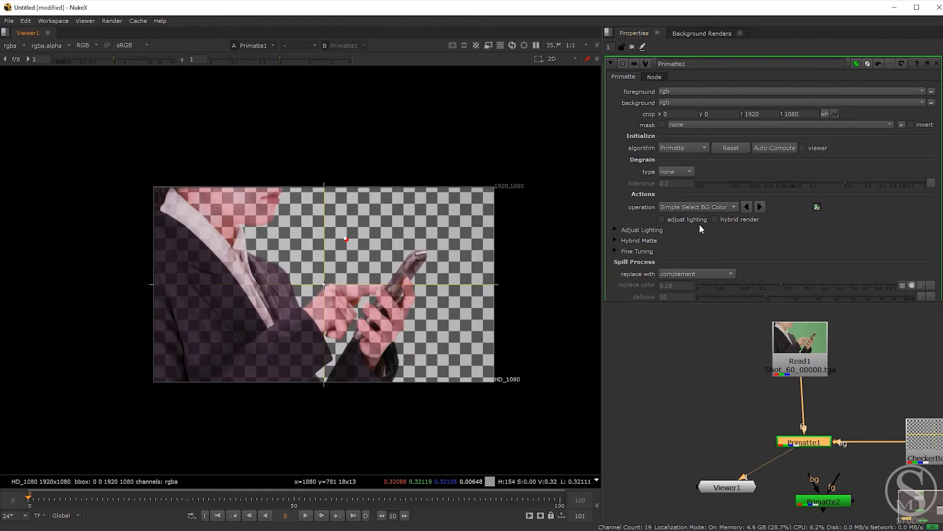
Set Primatte1's operation to Smart Select BG Color, enlarge the sample box to about 22x17 pixels, and check the matte.
click(690, 208)
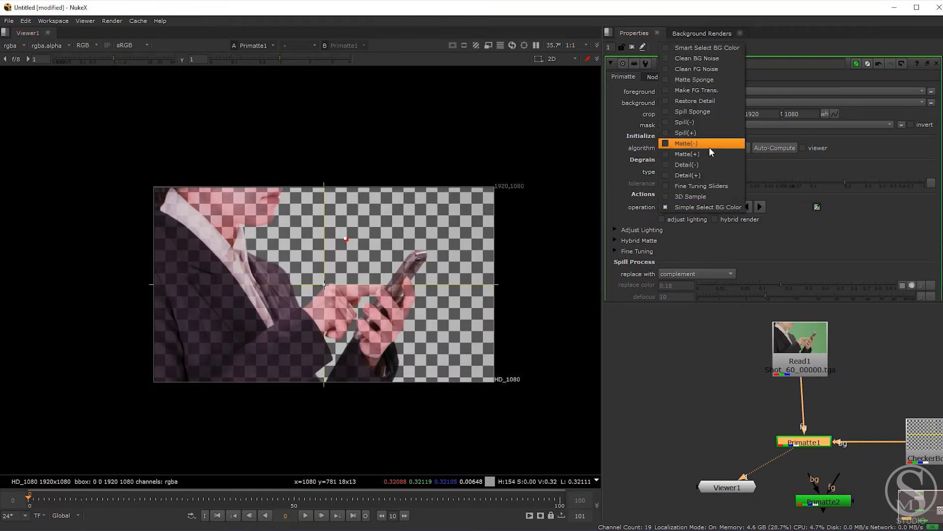
click(715, 47)
key(a)
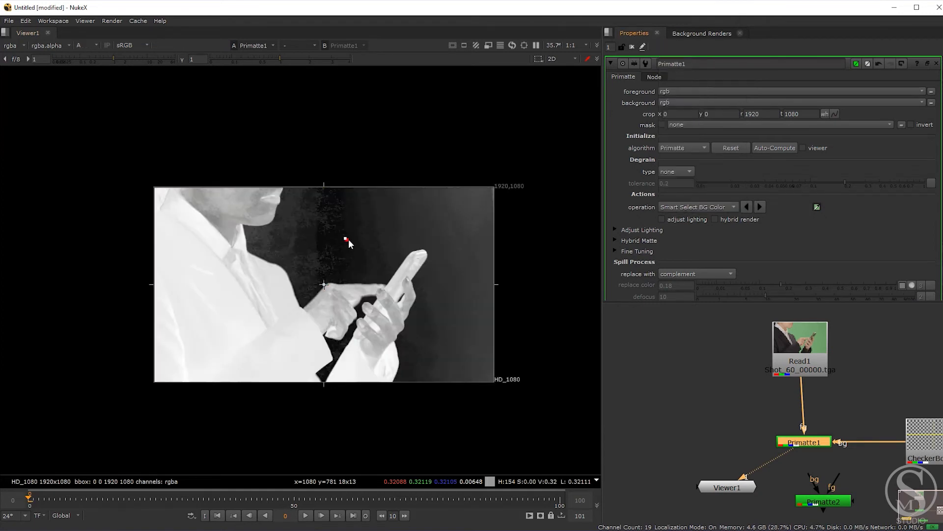
scroll(347, 241, up, 5)
scroll(339, 248, up, 4)
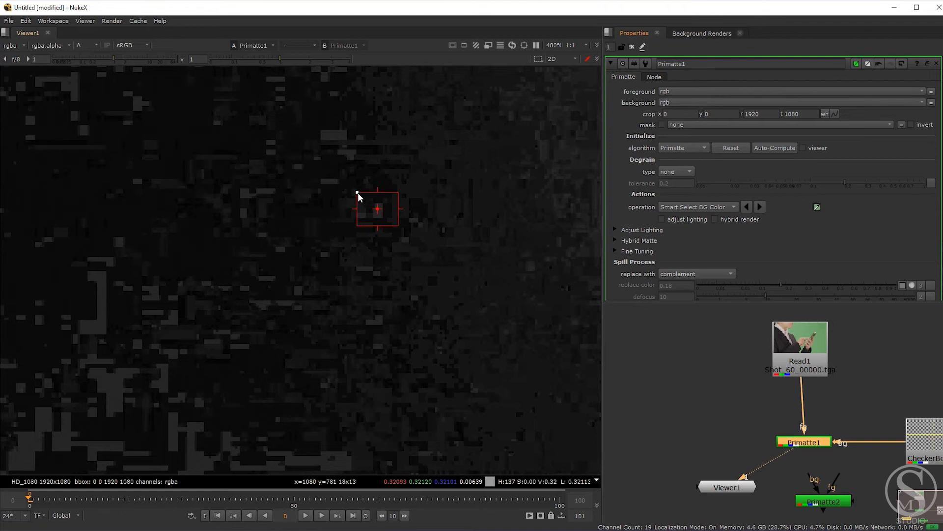
drag(358, 192, 348, 186)
scroll(348, 188, down, 8)
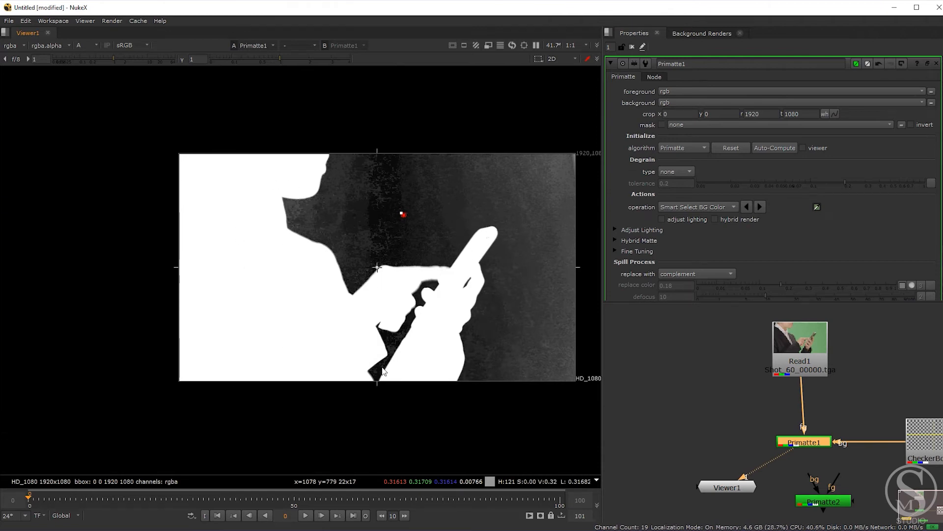
key(a)
key(a)
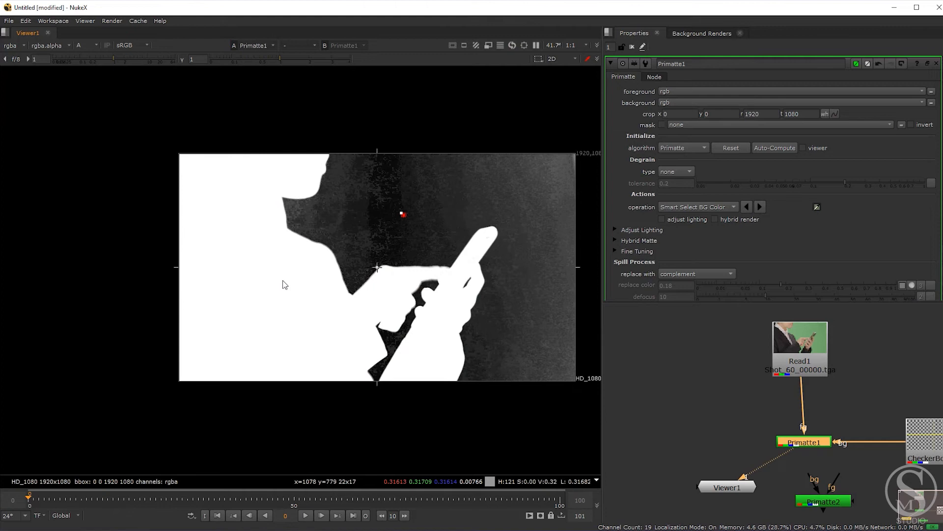
middle_drag(487, 286, 428, 283)
middle_drag(427, 281, 447, 287)
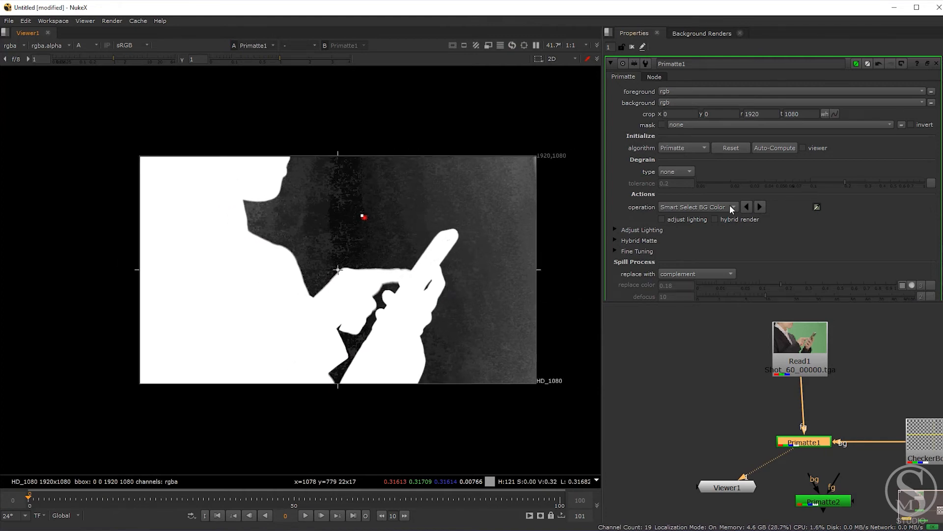
click(692, 208)
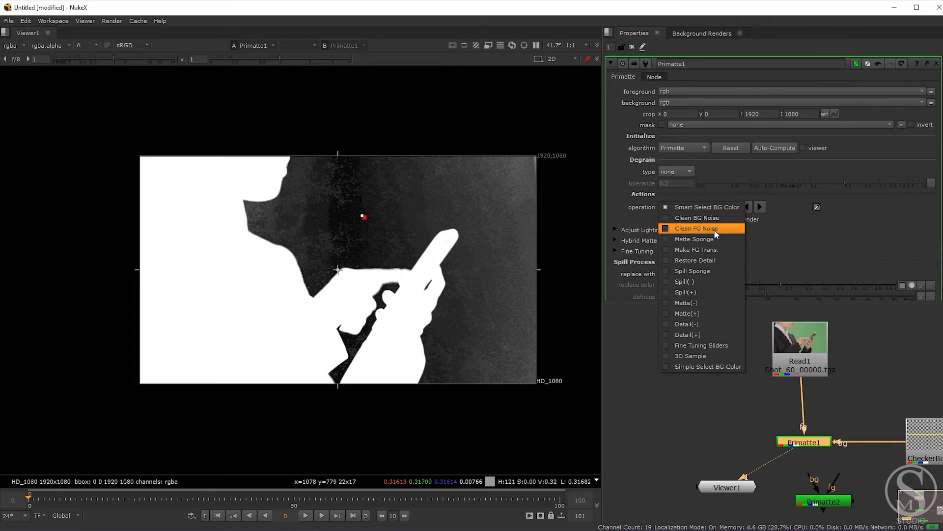
click(795, 244)
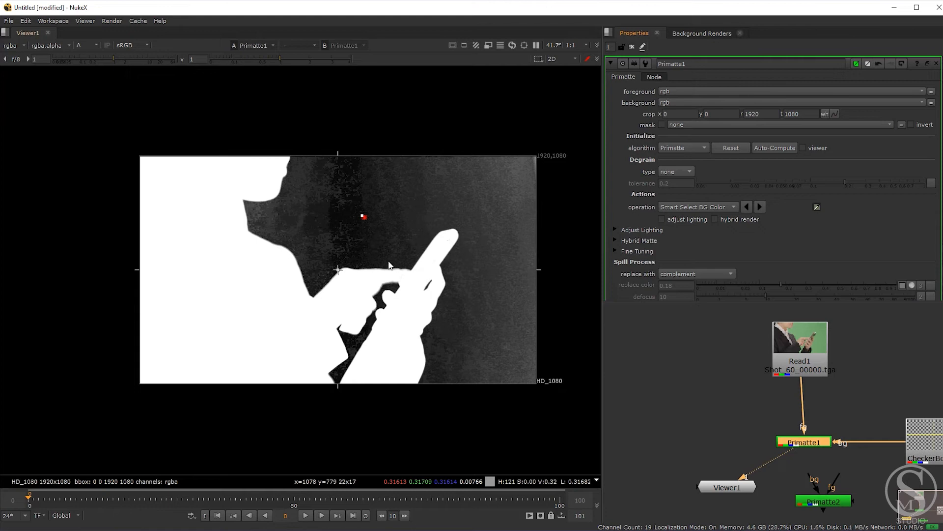
scroll(489, 273, down, 2)
click(688, 209)
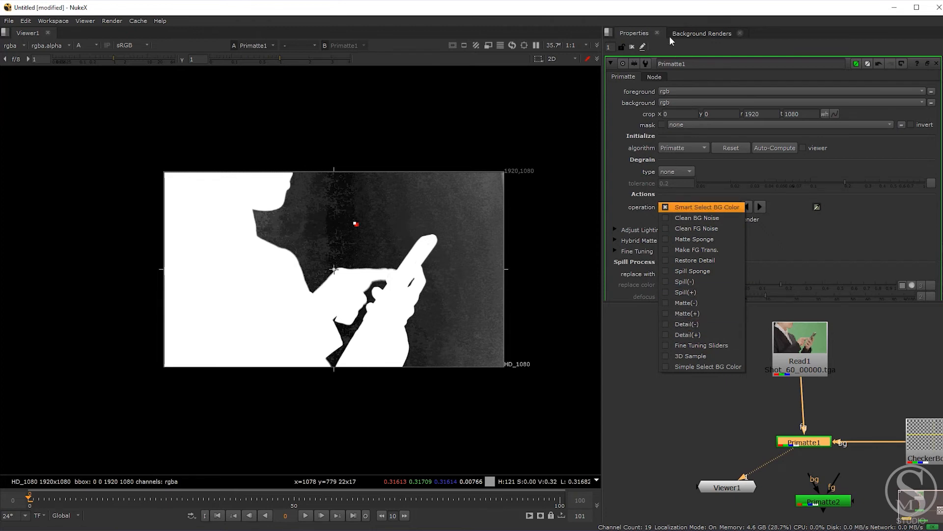
click(698, 207)
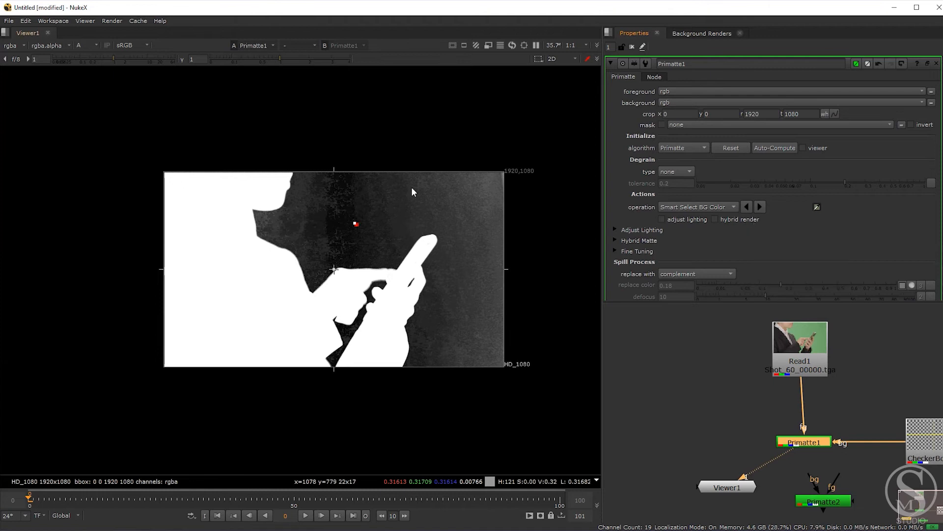
Enable adjust lighting on Primatte1 to even out the background in the alpha matte.
middle_drag(539, 246, 511, 246)
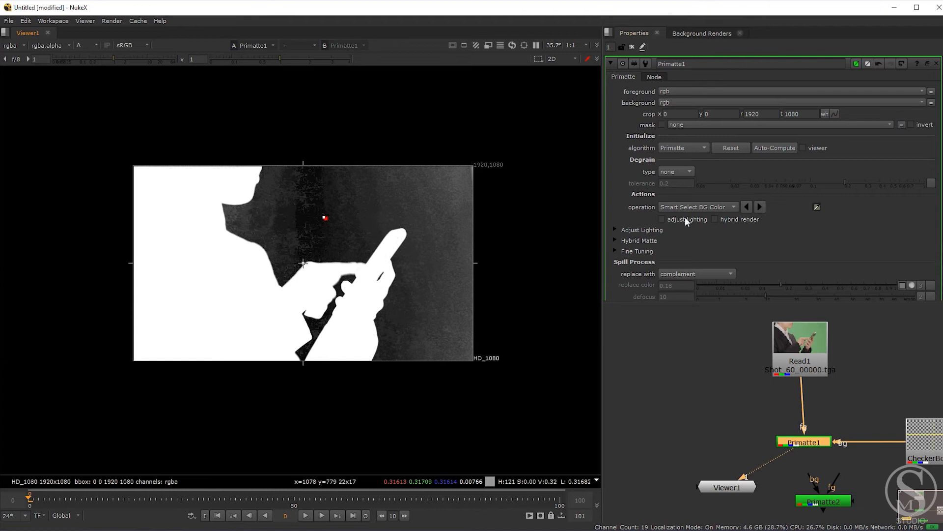
scroll(773, 177, down, 3)
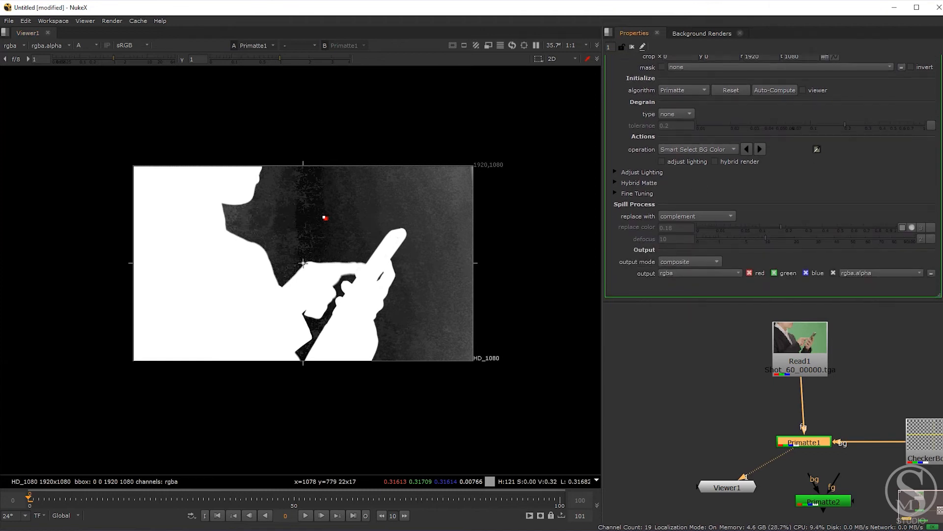
click(675, 166)
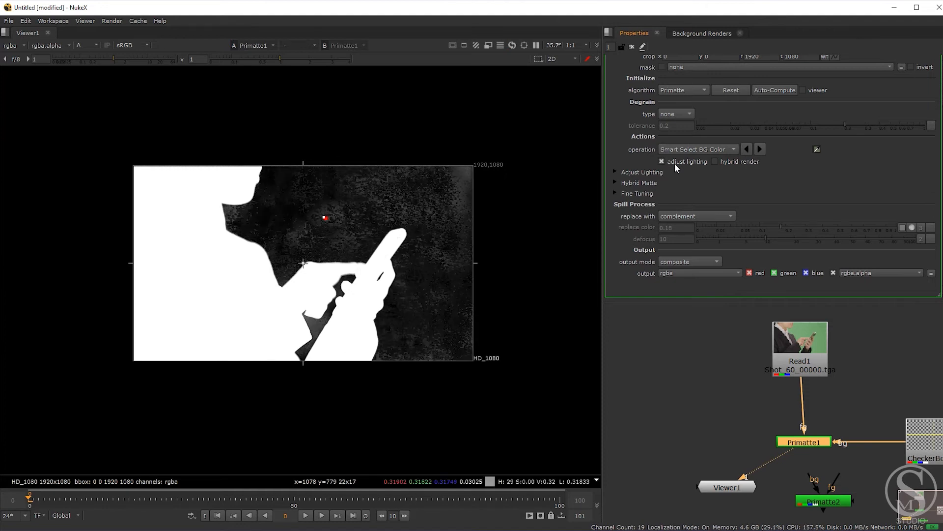
Switch Primatte1's adjust lighting off and on to compare its effect on the colour composite over the checkerboard.
key(a)
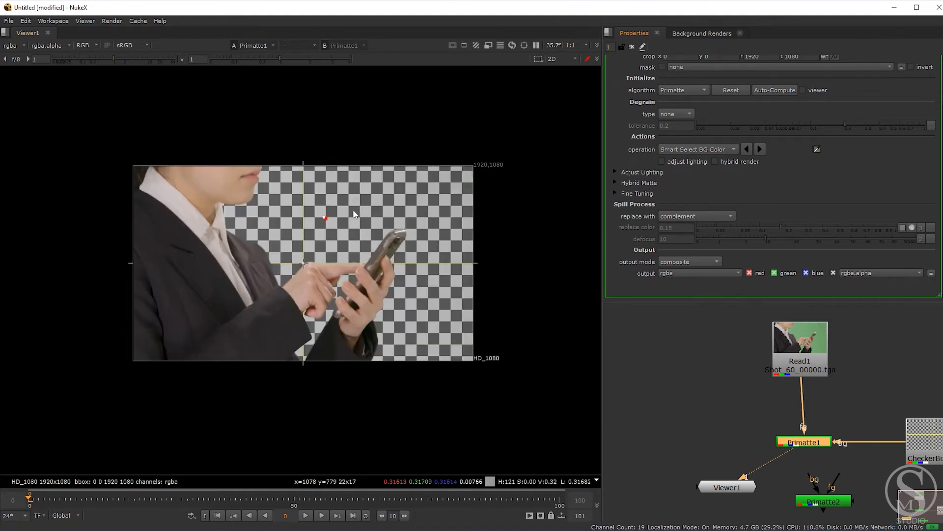
click(685, 161)
scroll(459, 210, up, 5)
click(679, 161)
scroll(461, 181, up, 3)
click(691, 162)
click(691, 163)
click(706, 161)
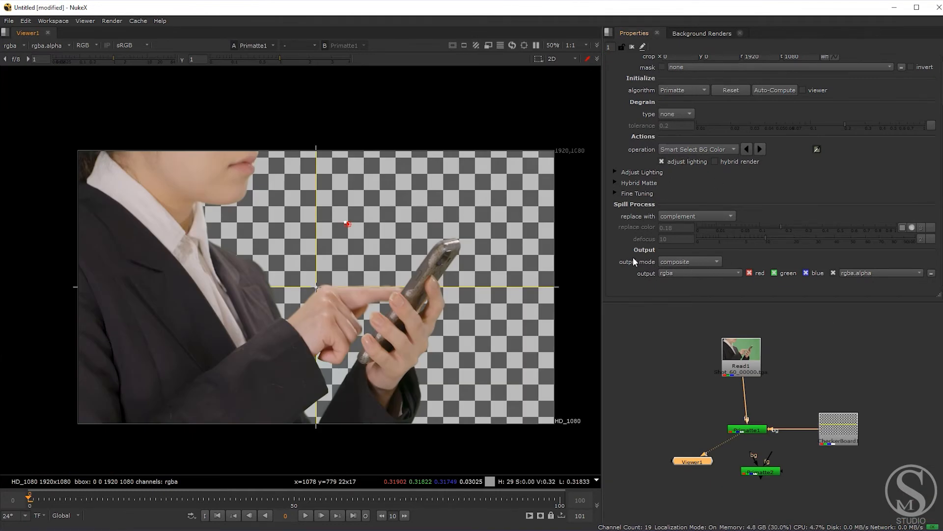
Set Primatte1's output mode to adjust lighting FG to show the evened-out green-screen plate.
scroll(462, 329, down, 1)
middle_drag(462, 330, 452, 315)
scroll(453, 314, up, 1)
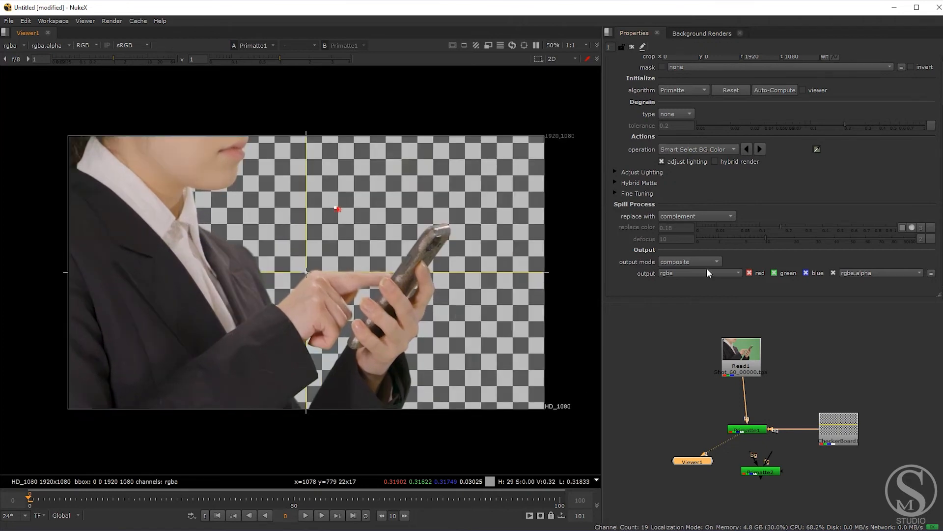
click(679, 260)
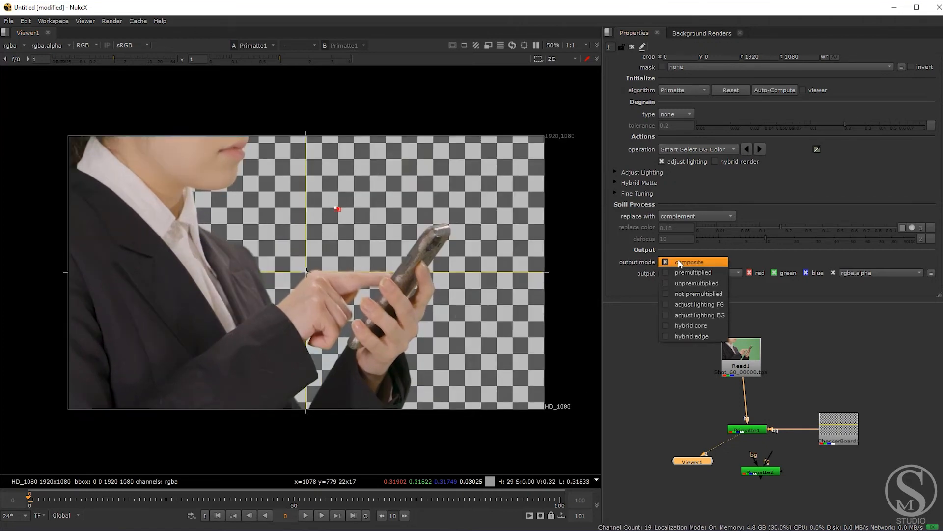
click(698, 303)
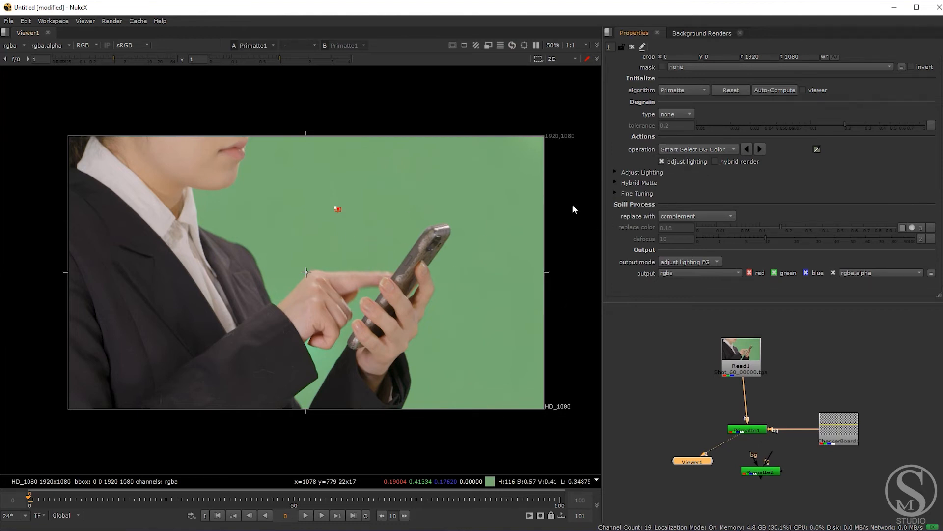
Toggle adjust lighting repeatedly on Primatte1 to compare the original and evened-out green backing around the phone and frame corners.
click(665, 161)
click(665, 160)
click(664, 161)
click(664, 161)
click(665, 161)
click(665, 161)
click(665, 161)
click(664, 161)
click(665, 161)
click(665, 160)
click(665, 161)
click(665, 161)
click(665, 161)
click(665, 161)
click(665, 161)
click(665, 161)
click(664, 161)
click(665, 161)
click(665, 161)
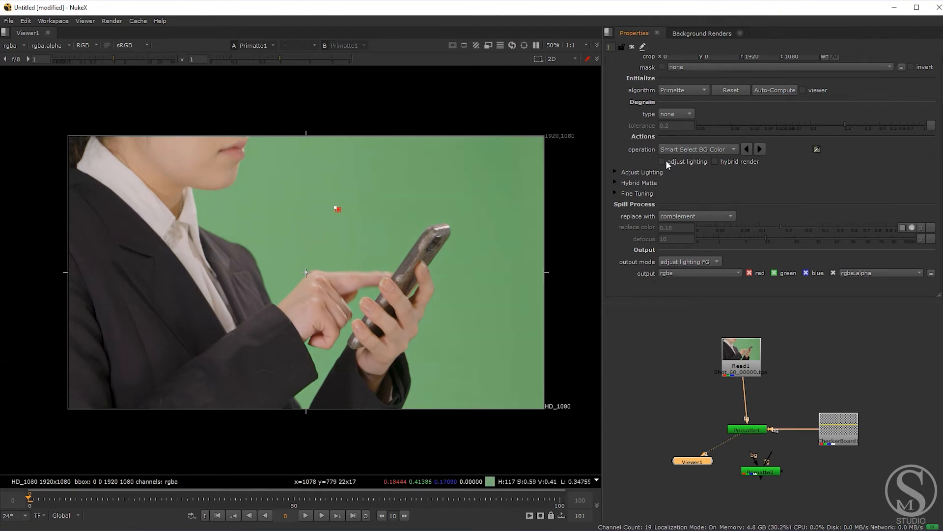
click(665, 161)
middle_drag(405, 276, 400, 254)
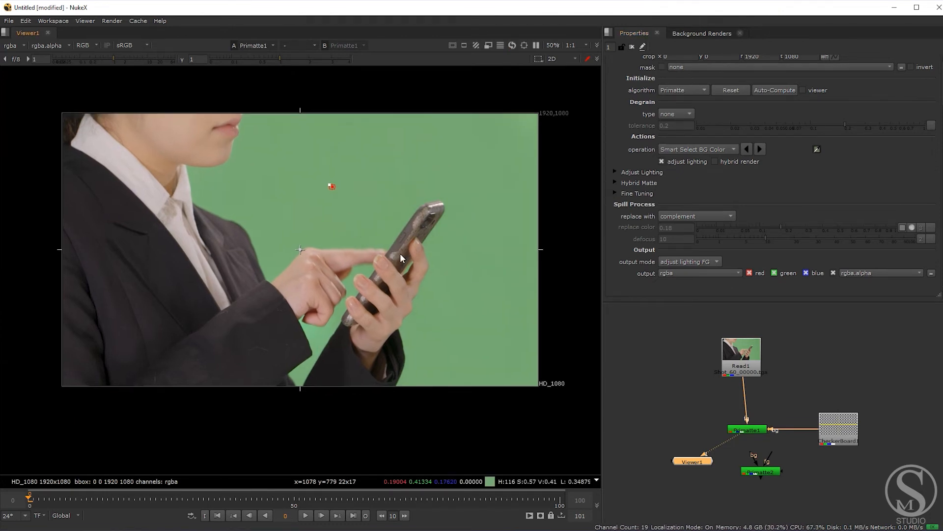
click(688, 162)
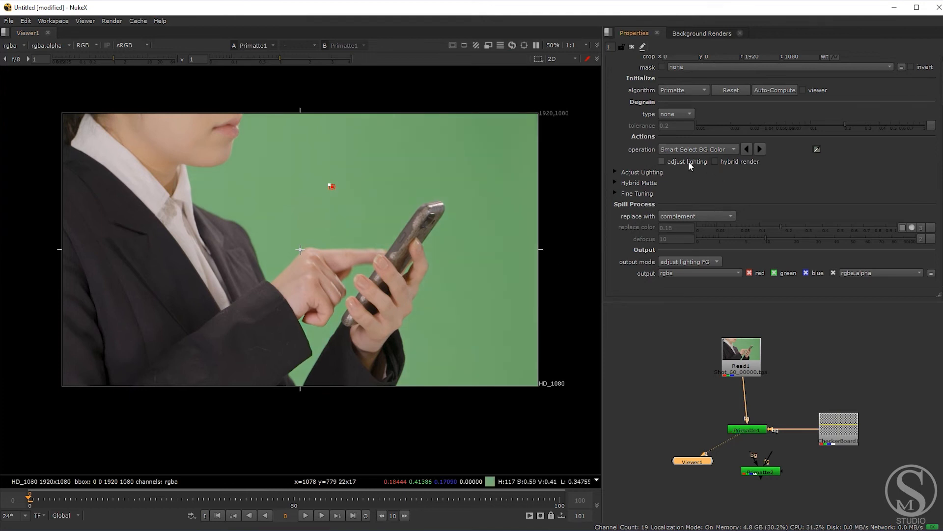
click(688, 161)
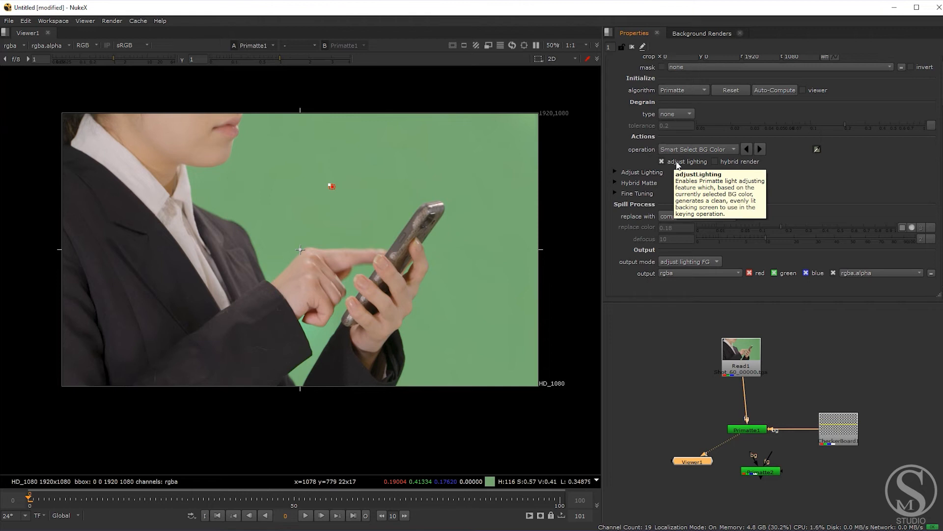
click(677, 162)
click(677, 162)
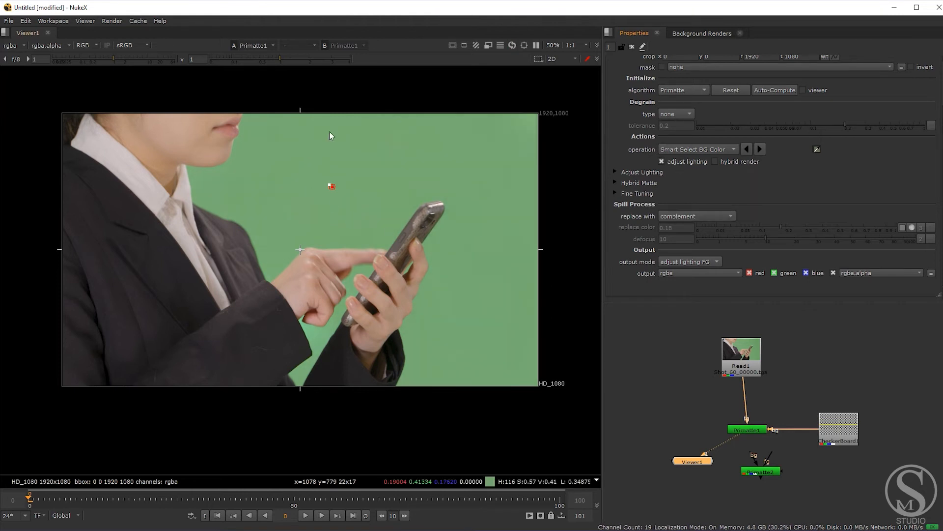
middle_drag(504, 276, 509, 303)
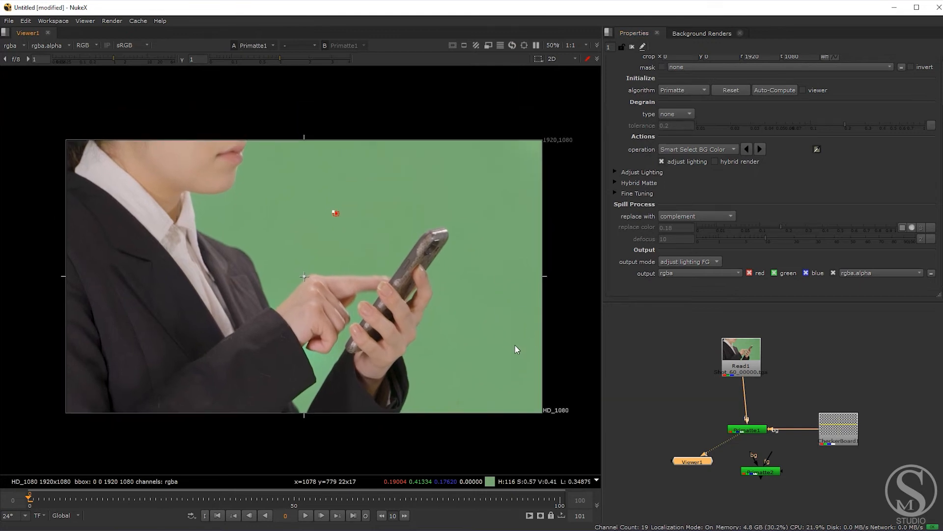
click(679, 162)
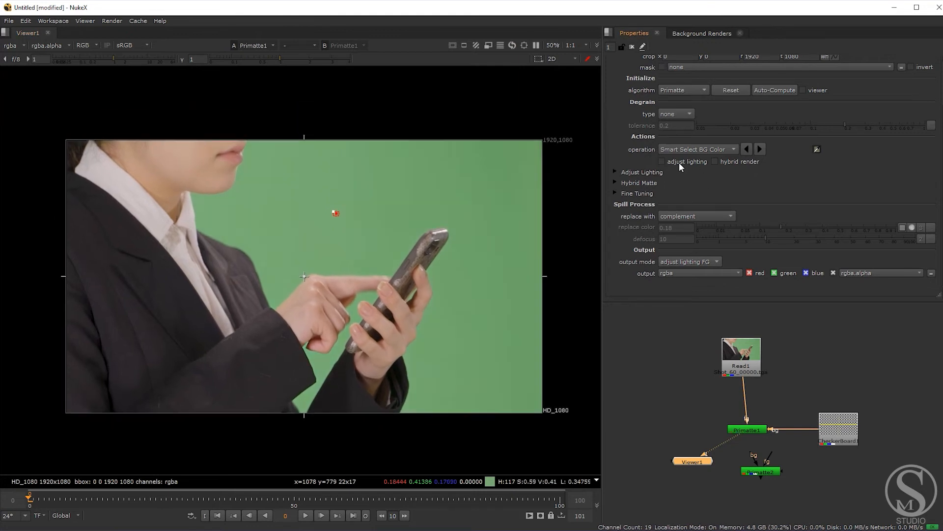
Lower the viewer gamma to 0.54 to examine the unevenness of the unadjusted green backing, and restore it to 1.
middle_drag(456, 320, 436, 302)
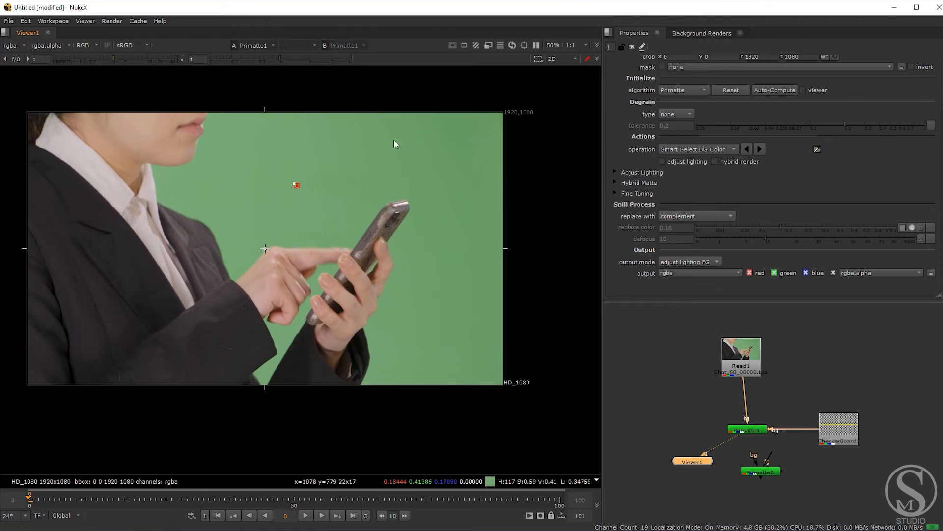
drag(281, 59, 262, 60)
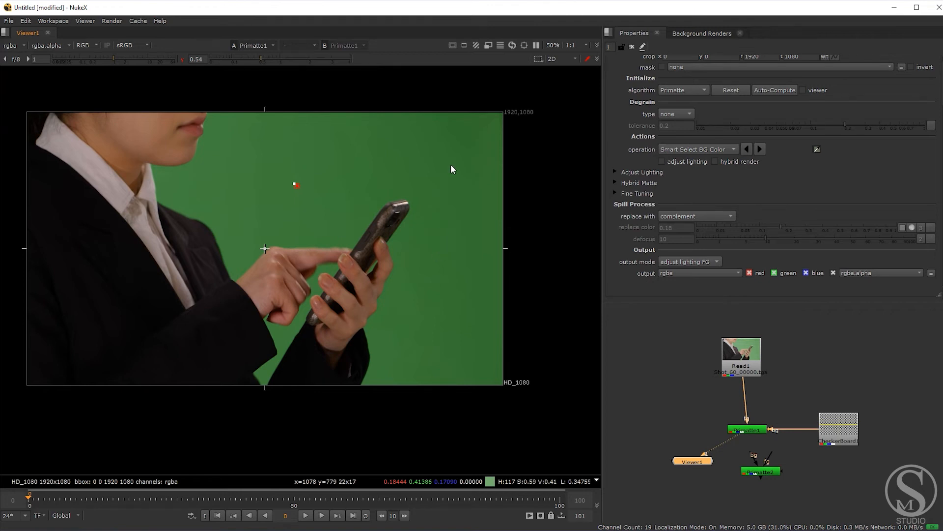
click(301, 60)
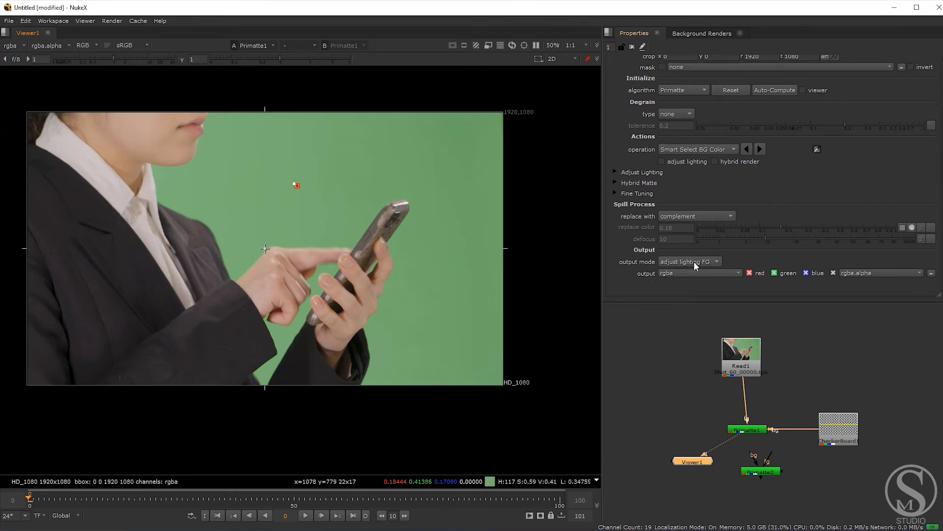
Compare the green backing with and without adjust lighting, close up and in full frame, leaving adjust lighting enabled.
click(683, 162)
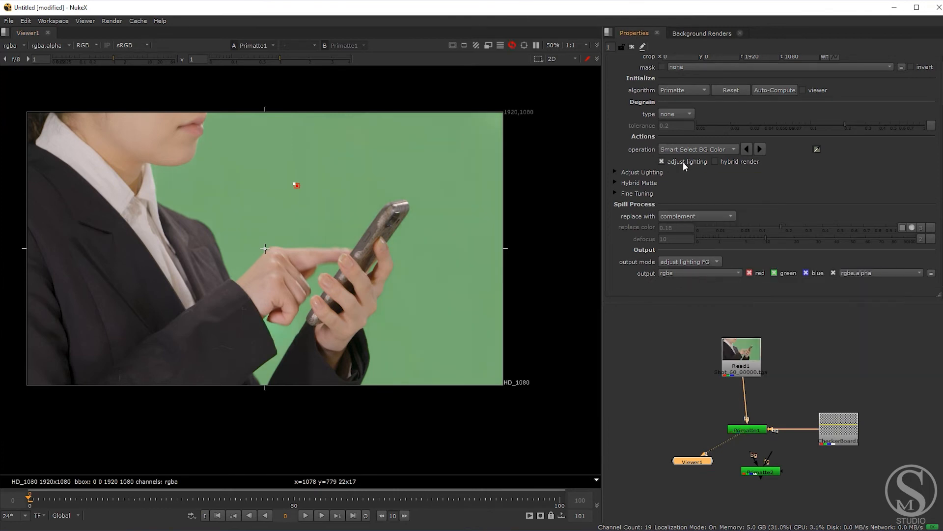
scroll(455, 149, up, 3)
scroll(481, 222, down, 1)
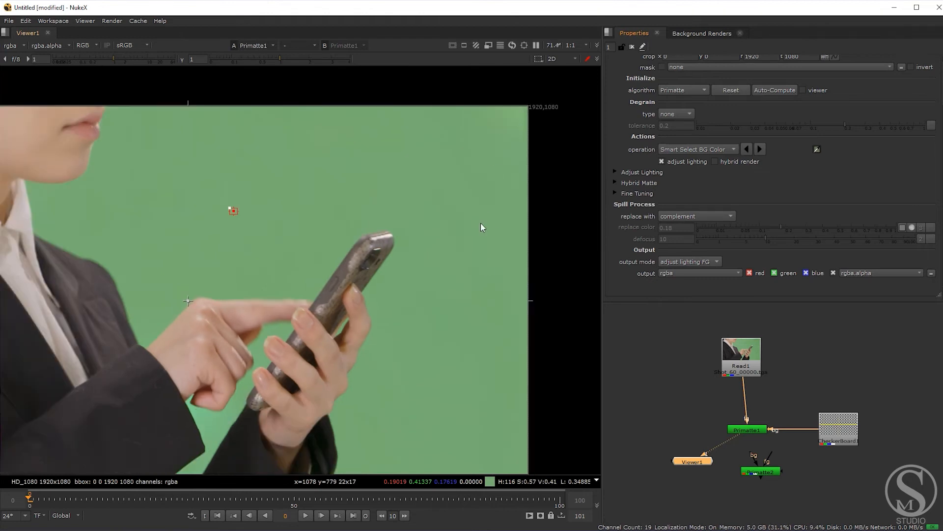
click(687, 161)
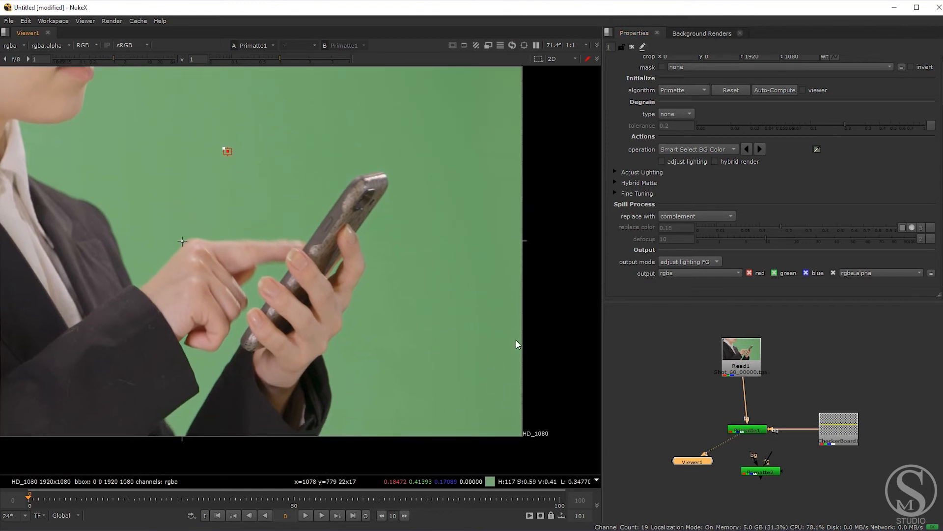
scroll(469, 347, down, 1)
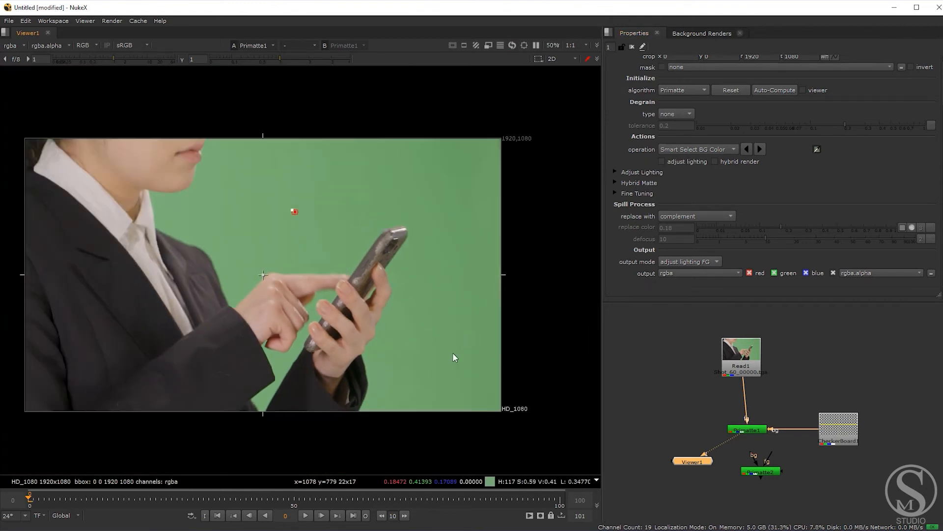
click(684, 162)
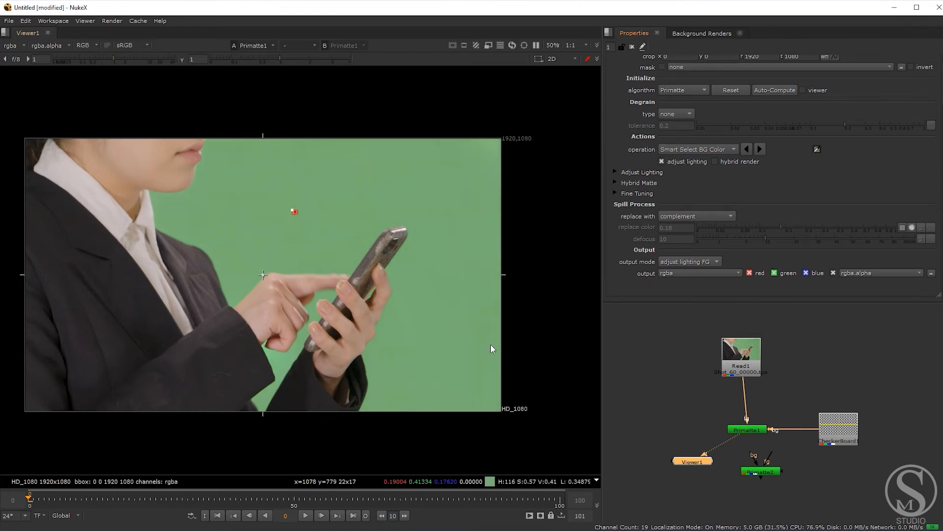
scroll(491, 344, down, 1)
middle_drag(496, 356, 502, 322)
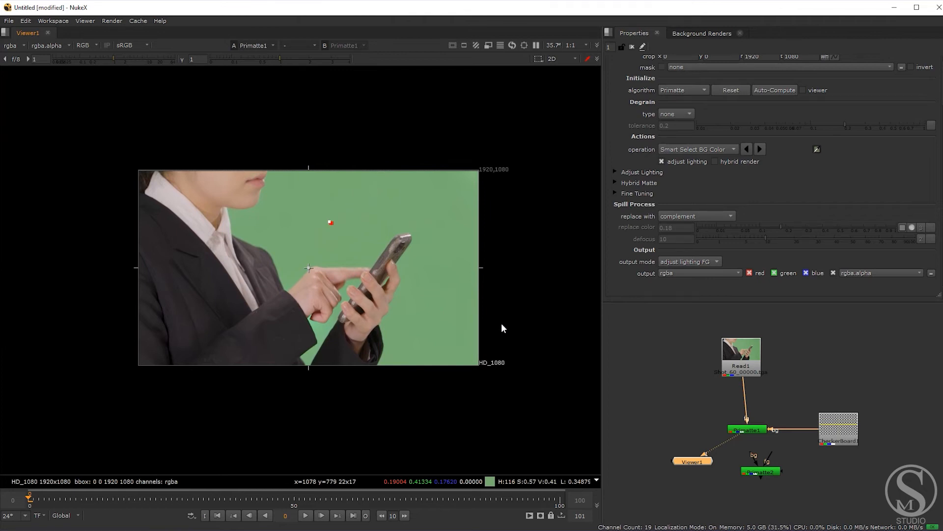
scroll(422, 307, up, 2)
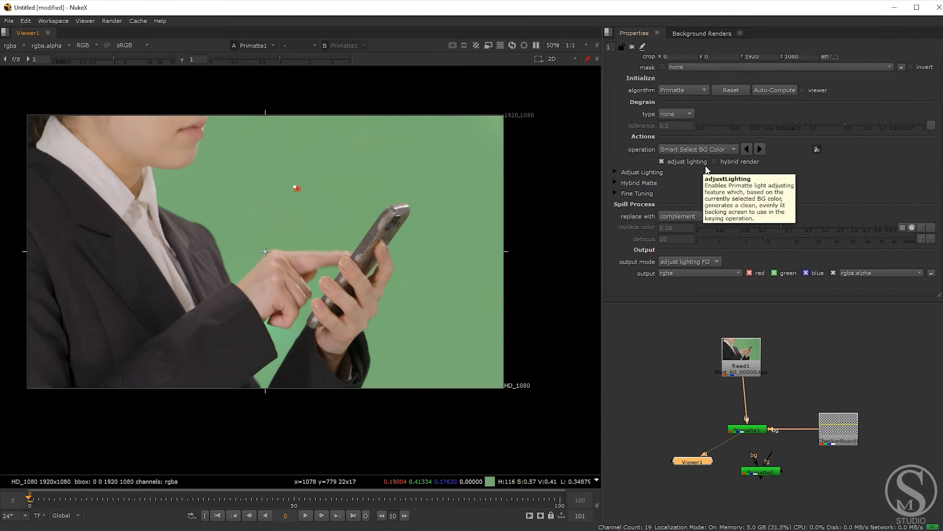
click(672, 162)
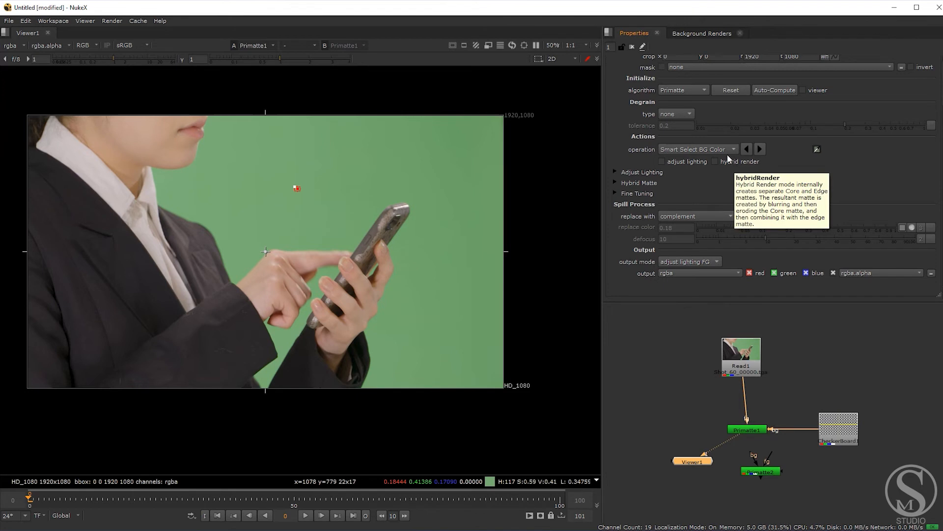
click(673, 163)
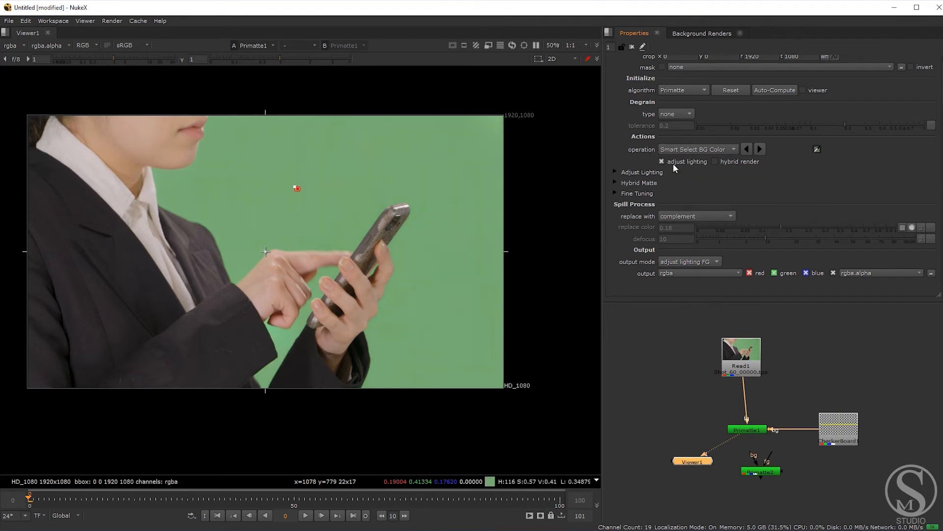
Expand Primatte1's Adjust Lighting settings and set the output mode to adjust lighting BG.
click(618, 171)
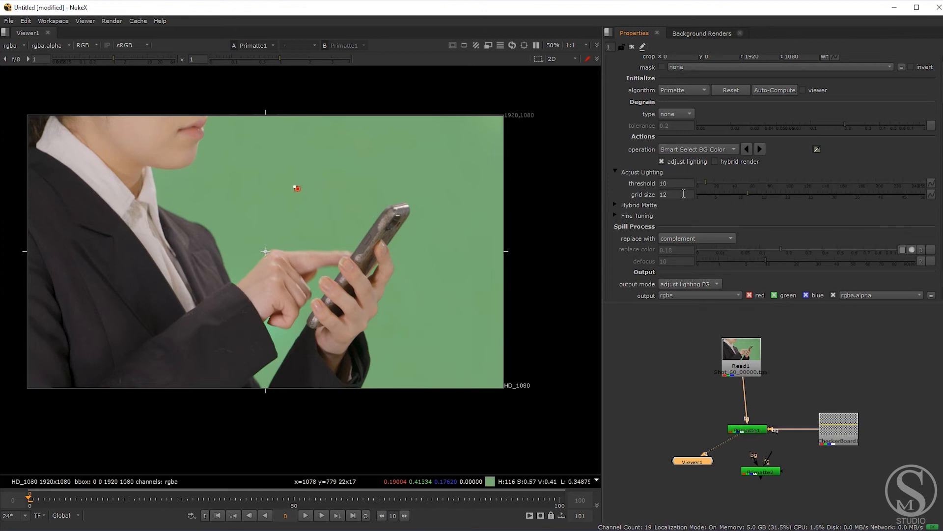
click(693, 284)
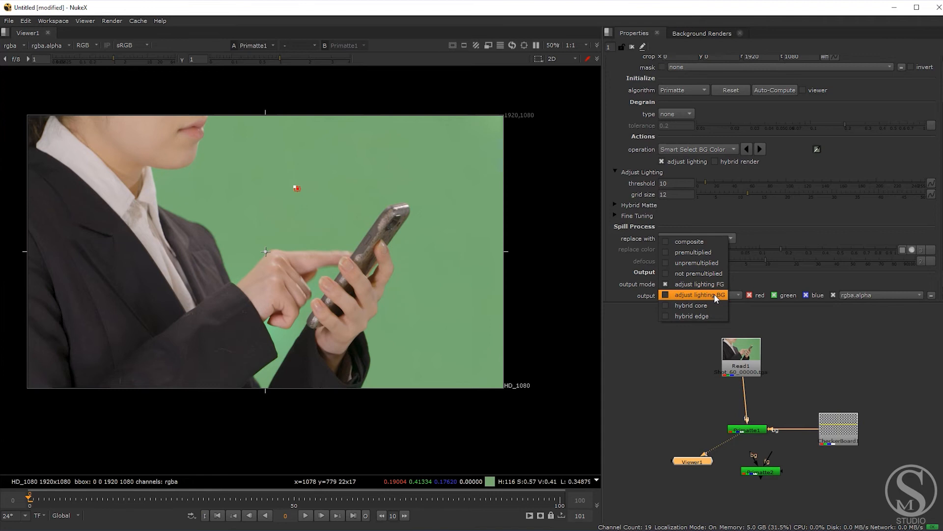
click(714, 294)
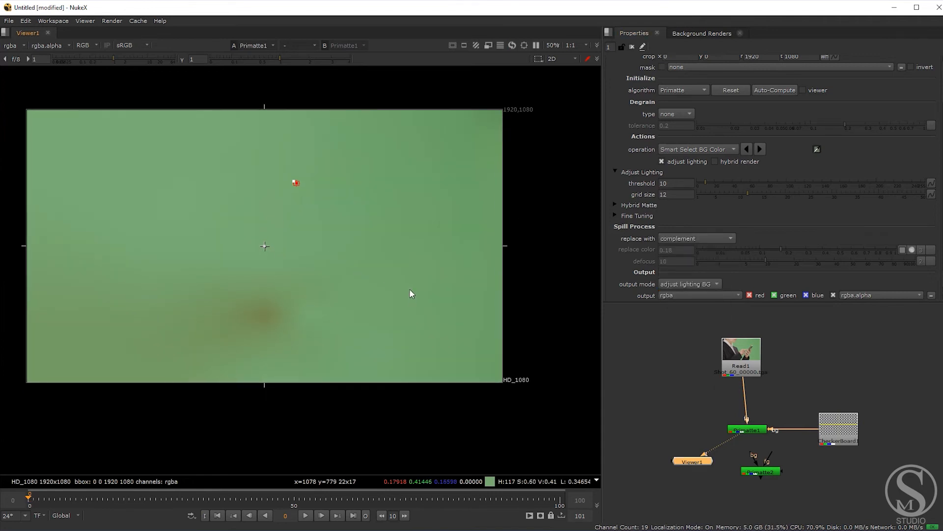
Scrub through the shot and back to frame 0 to examine the generated lighting background over time.
middle_drag(177, 157, 158, 157)
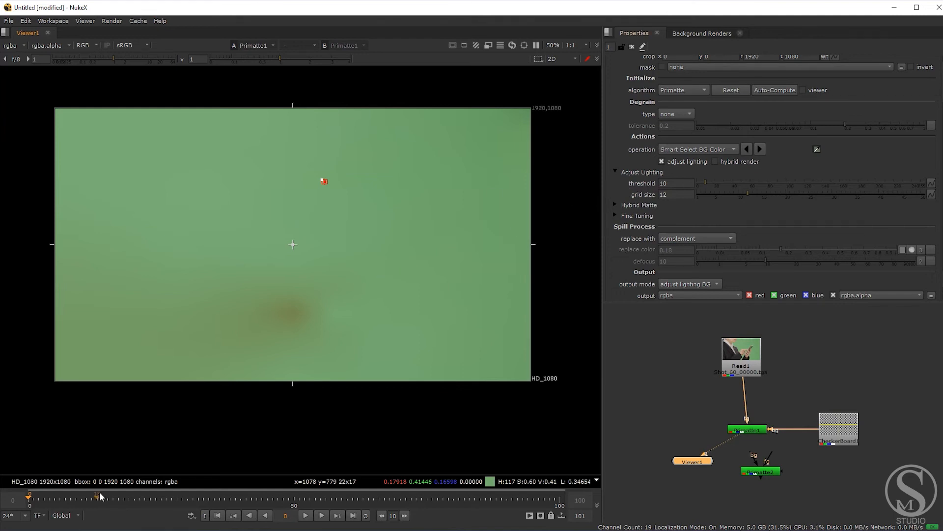
drag(94, 499, 509, 503)
drag(478, 508, 32, 508)
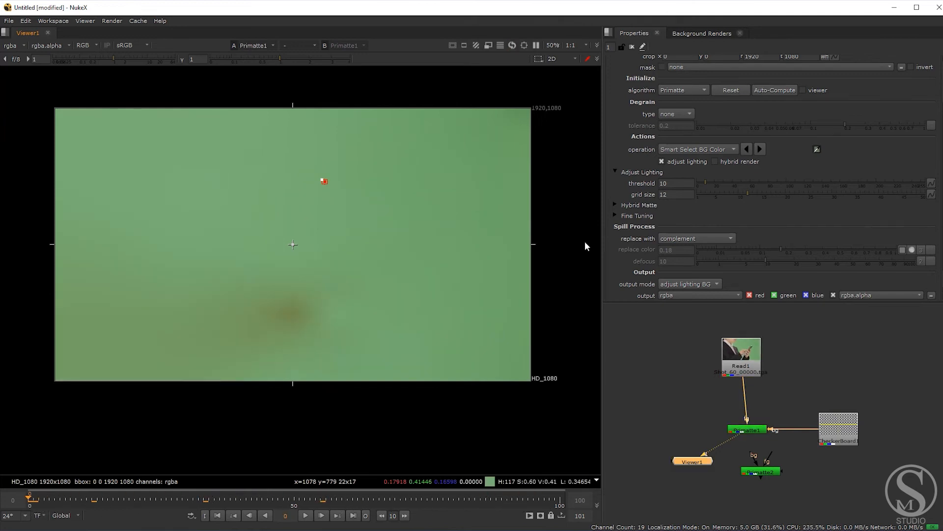
Try an adjust lighting threshold of 32 and a grid size of 5 on Primatte1, and undo both changes.
click(683, 284)
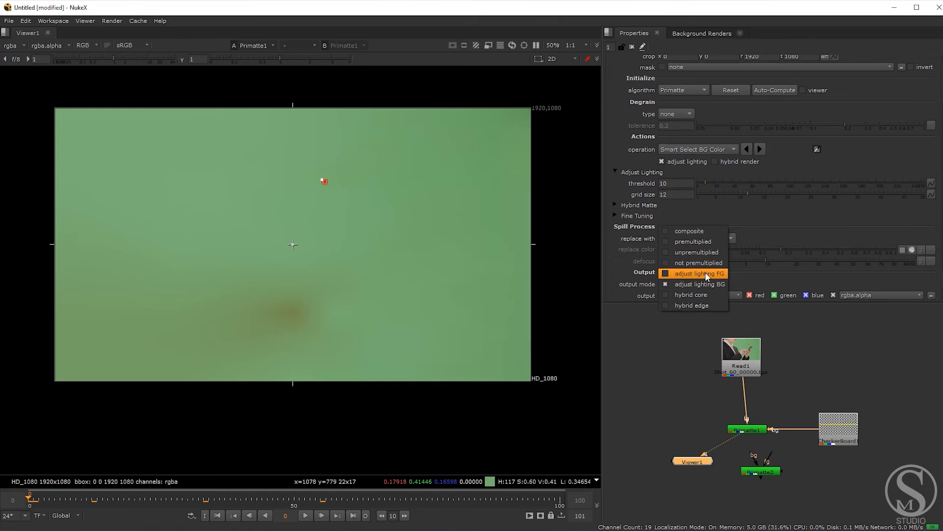
click(743, 177)
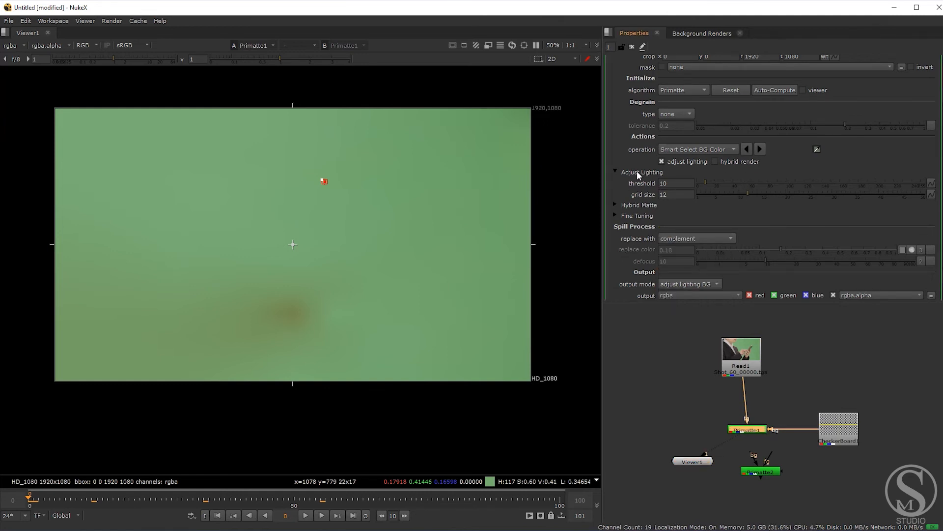
drag(747, 193, 725, 182)
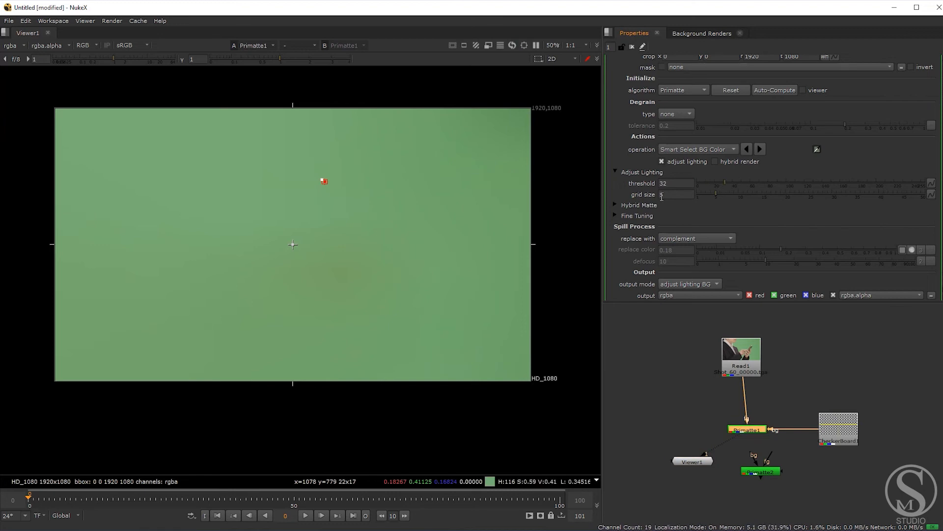
key(ctrl+z)
click(745, 193)
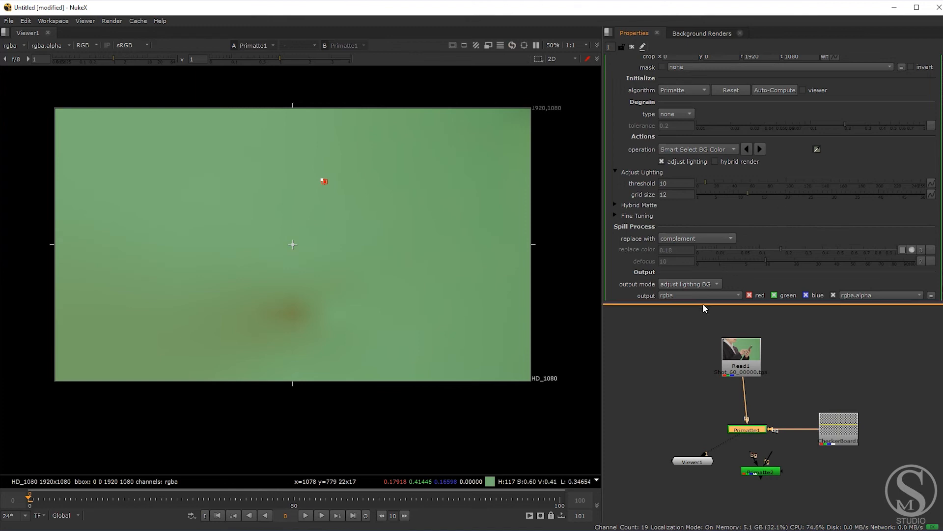
Set Primatte1's output mode to composite.
click(694, 284)
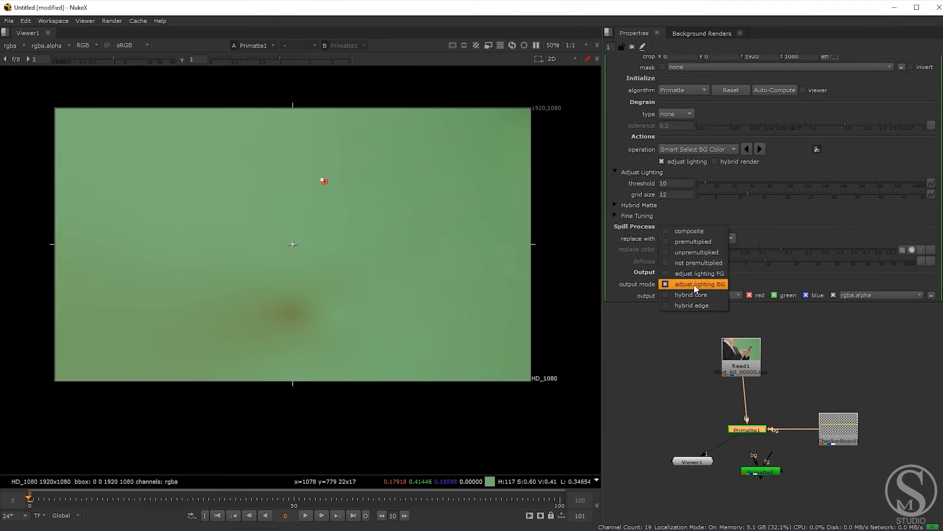
click(699, 231)
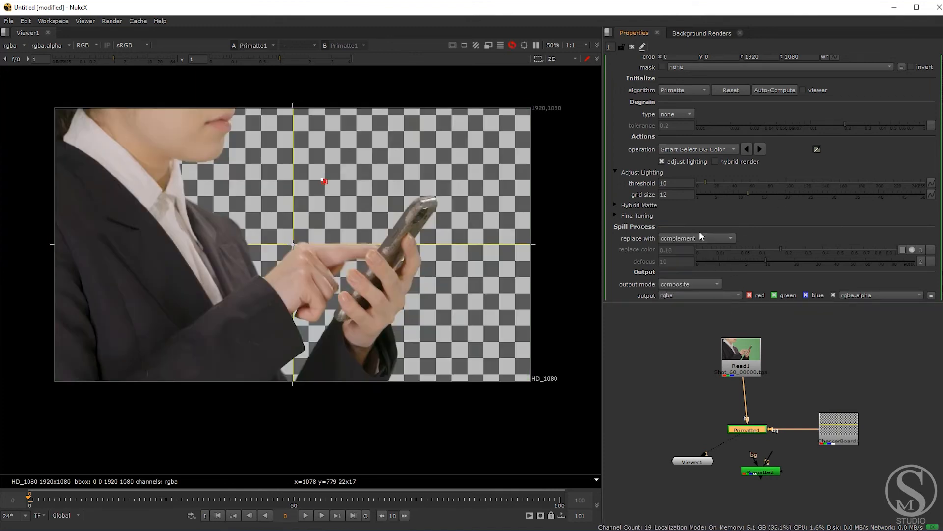
Turn off adjust lighting on Primatte1 and display the alpha channel of the key.
click(662, 162)
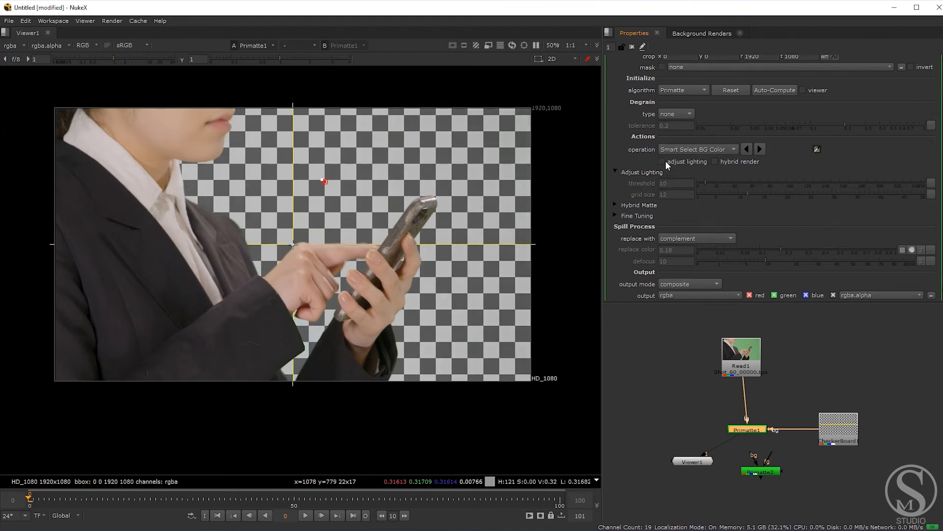
key(a)
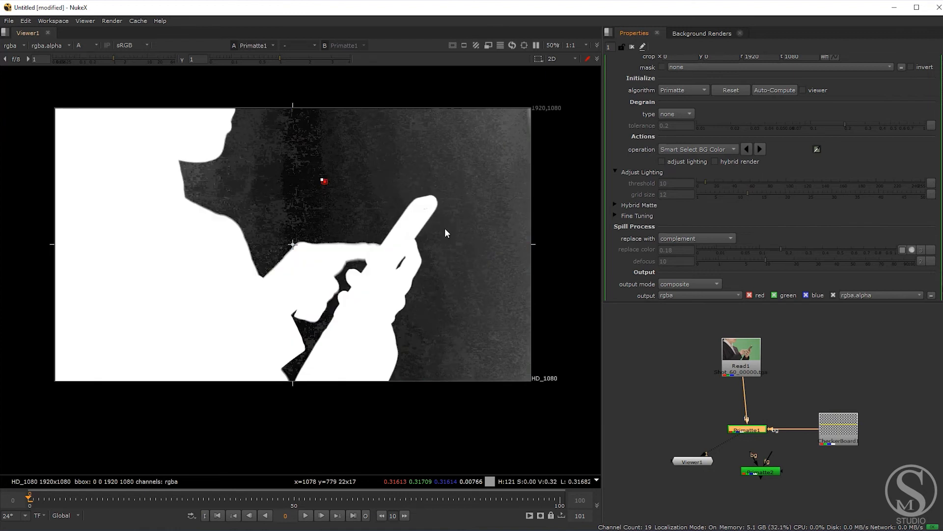
scroll(419, 299, down, 1)
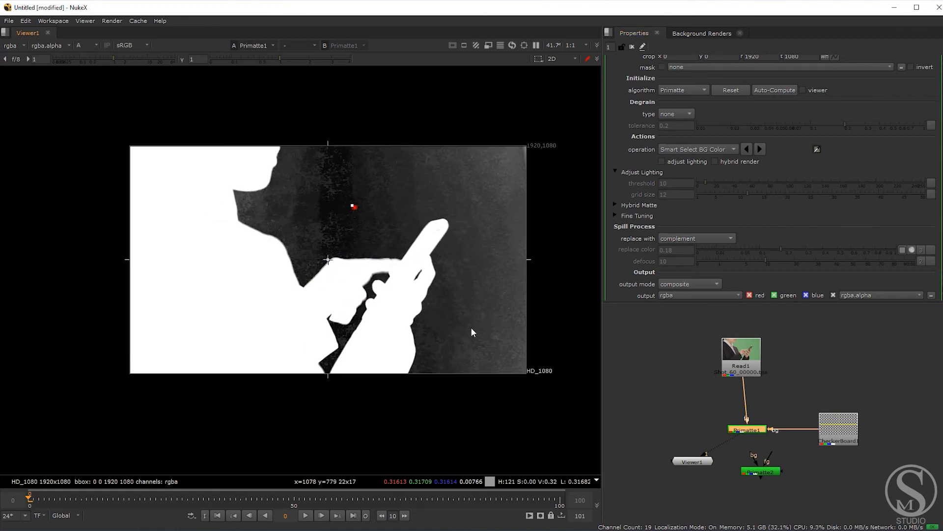
Toggle hybrid render on and off on Primatte1 to compare its effect on the matte.
click(739, 161)
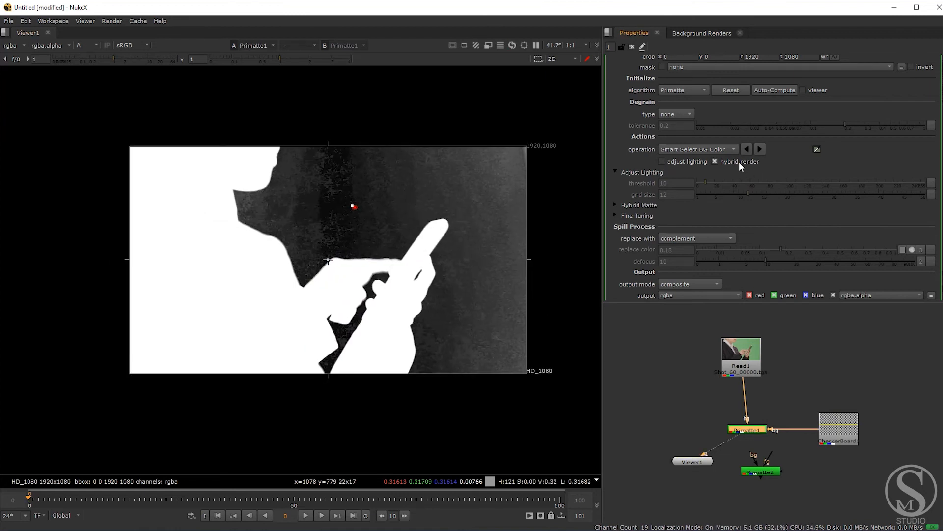
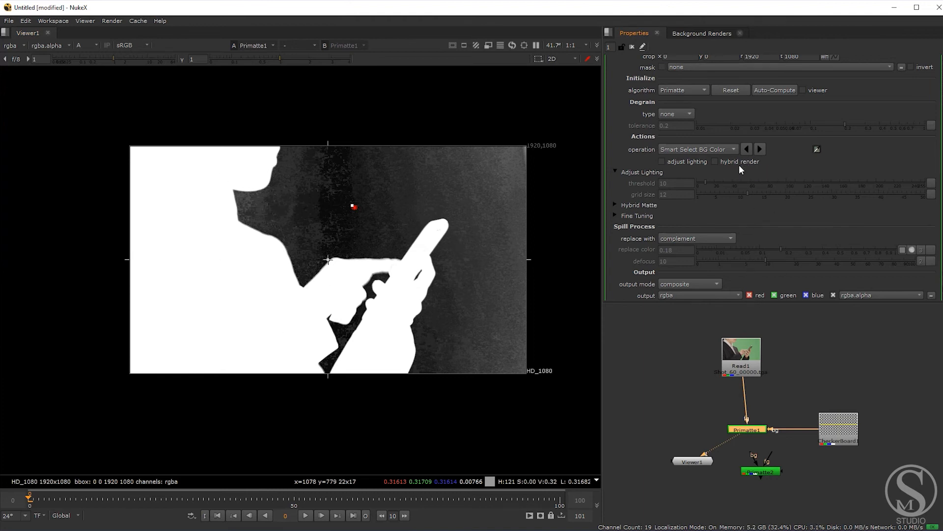
middle_drag(221, 307, 232, 307)
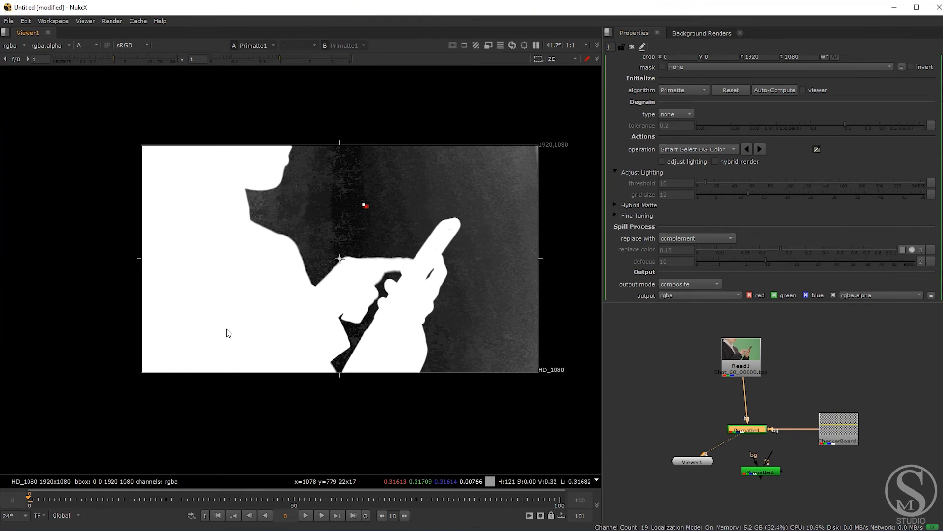
scroll(226, 328, down, 2)
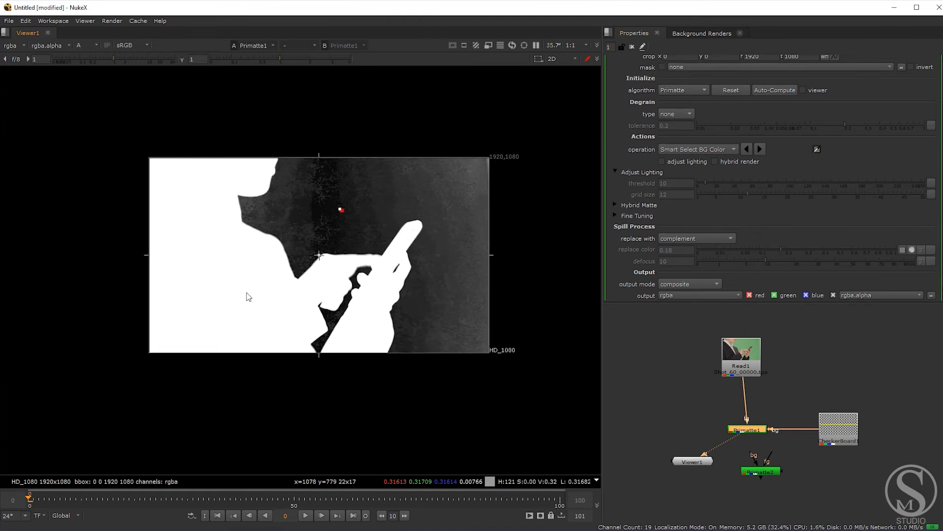
click(743, 161)
click(736, 161)
Set Primatte1's operation to Clean BG Noise and sample the noisy background beside the phone, above the hands and next to the neck.
click(691, 150)
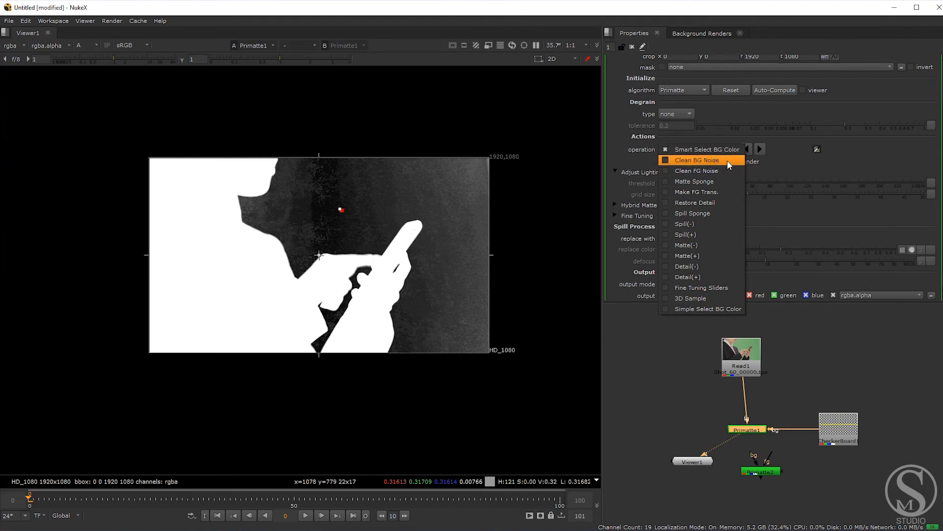
click(706, 171)
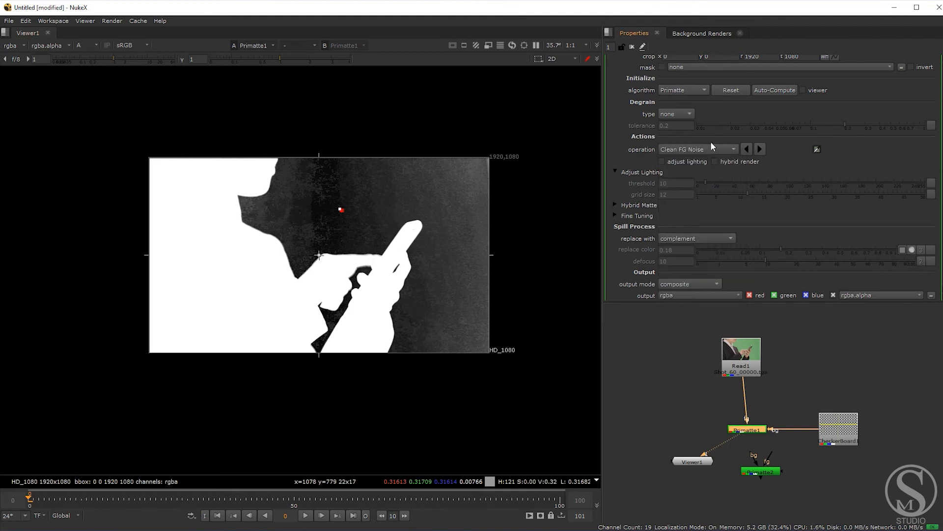
click(693, 149)
click(688, 141)
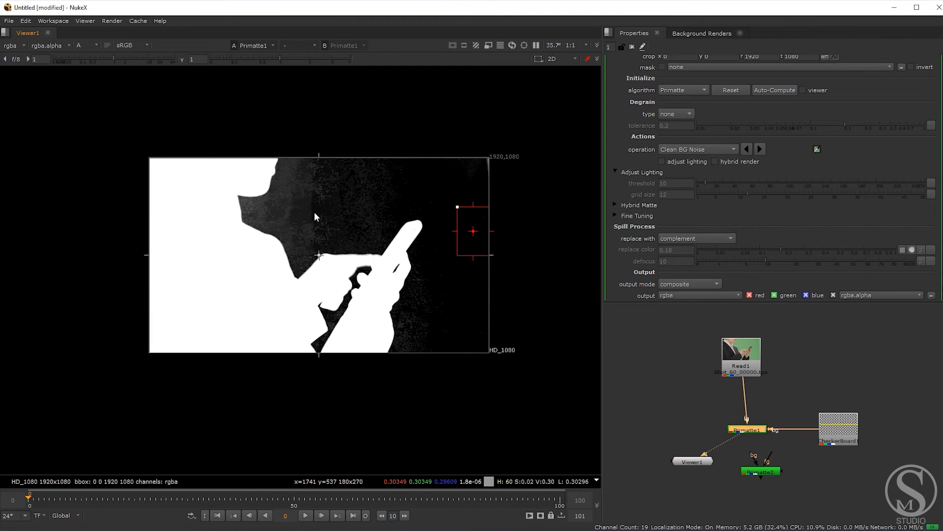
ctrl+shift+drag(363, 186, 319, 226)
ctrl+shift+drag(250, 208, 263, 222)
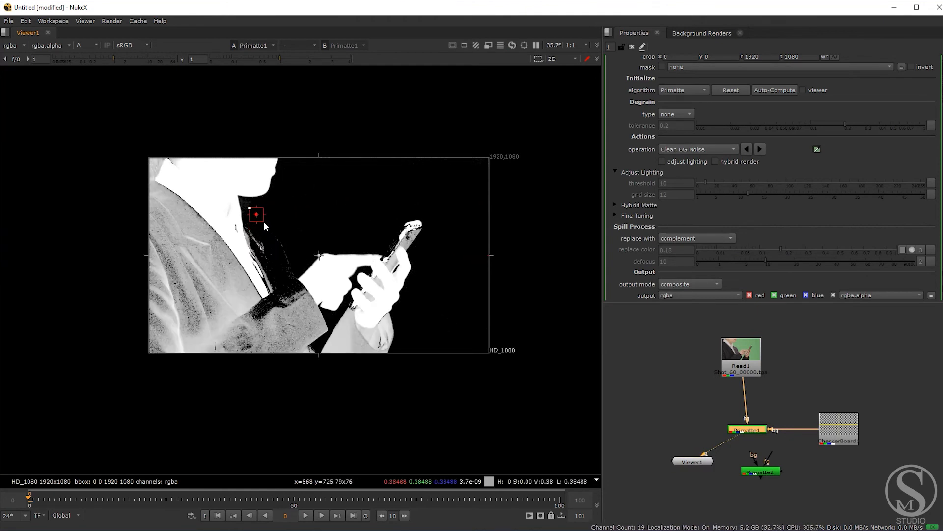
Compare the cleaned matte with hybrid render on and off, and leave hybrid render enabled.
click(715, 162)
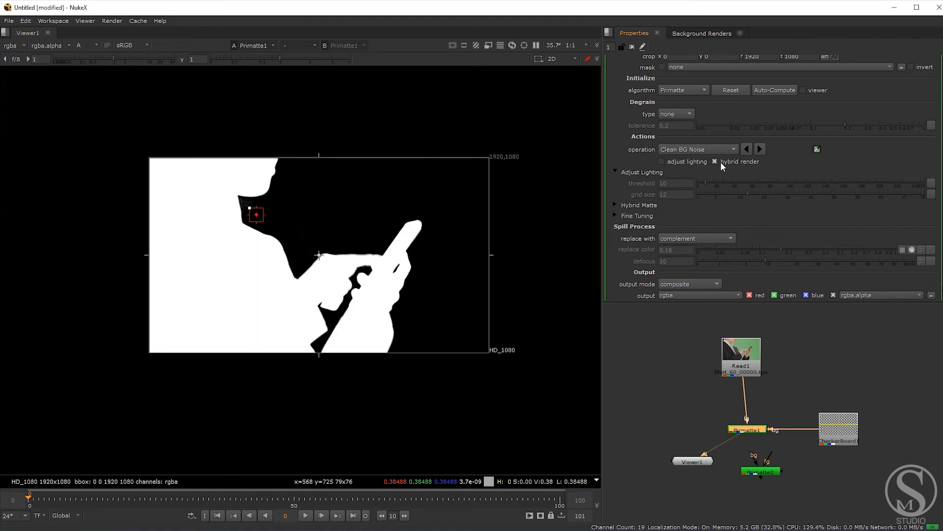
click(721, 162)
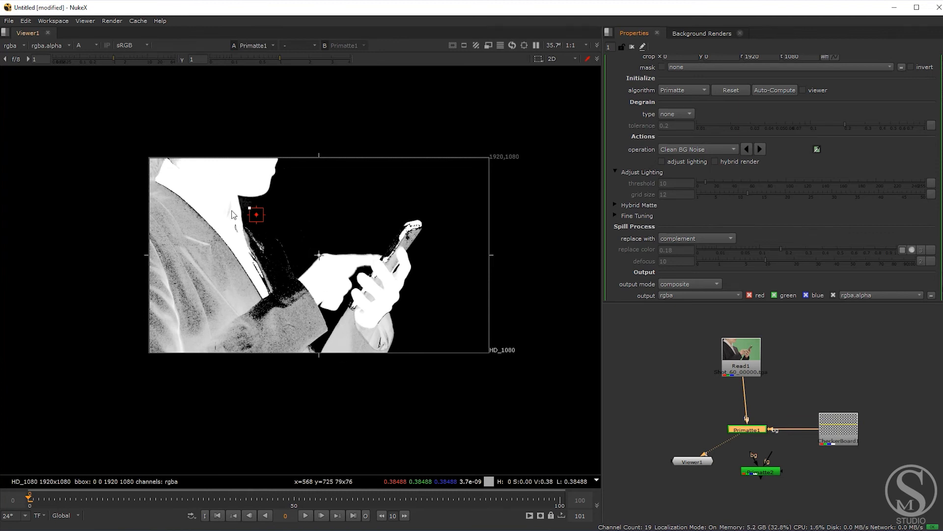
click(745, 163)
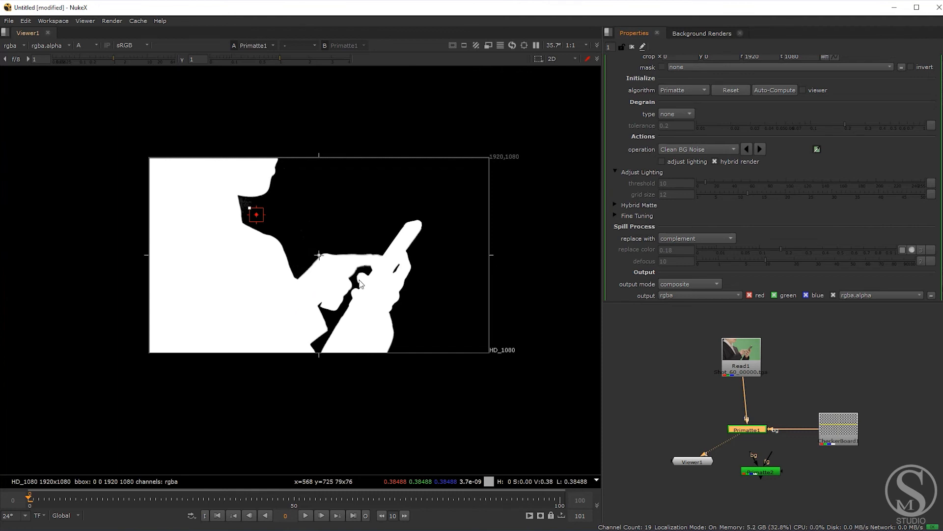
Expand the Hybrid Matte settings, try an erode of 1.65 while checking the matte edge, and undo the changes.
click(616, 205)
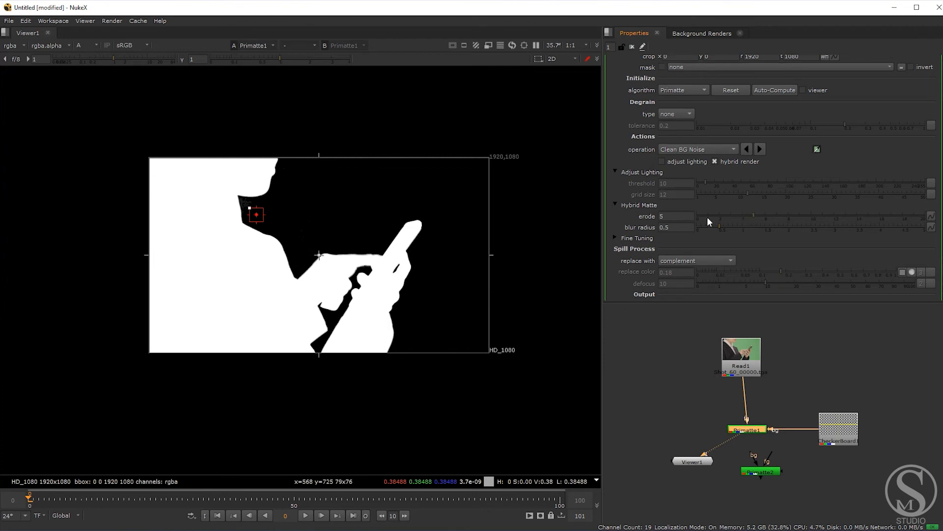
mouse_move(720, 226)
mouse_down()
mouse_move(781, 230)
mouse_move(763, 233)
mouse_move(738, 229)
mouse_move(797, 229)
mouse_move(742, 215)
mouse_move(803, 217)
mouse_move(716, 228)
mouse_up()
scroll(309, 292, up, 8)
key(ctrl+z)
key(ctrl+z)
key(ctrl+z)
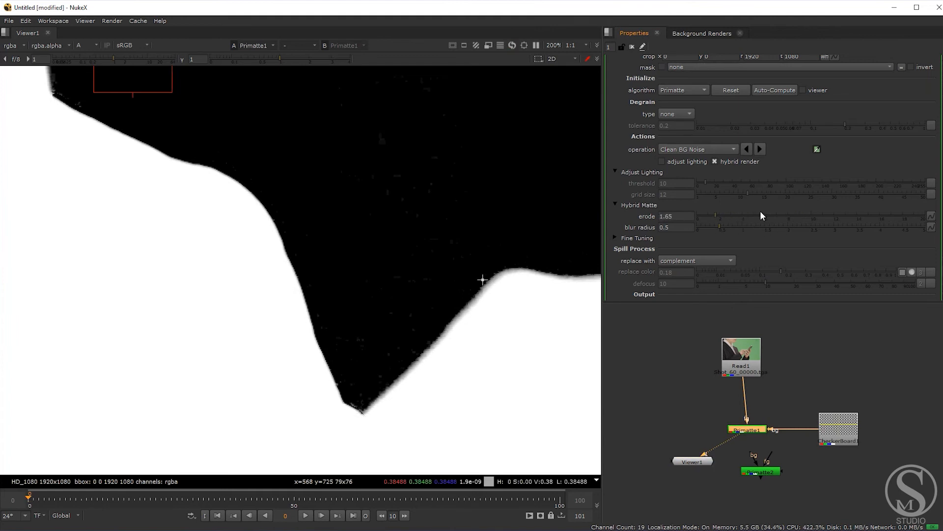
key(ctrl+z)
key(f)
scroll(225, 267, down, 3)
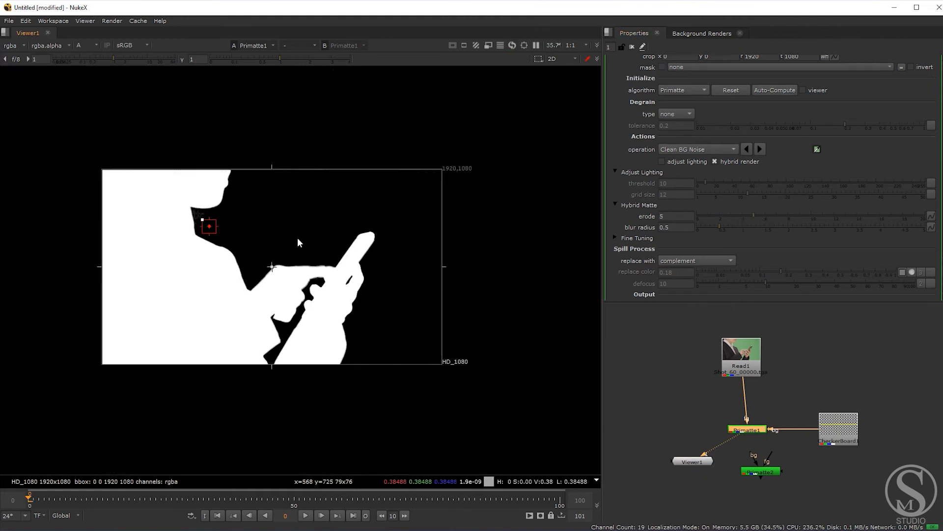
middle_drag(298, 241, 321, 239)
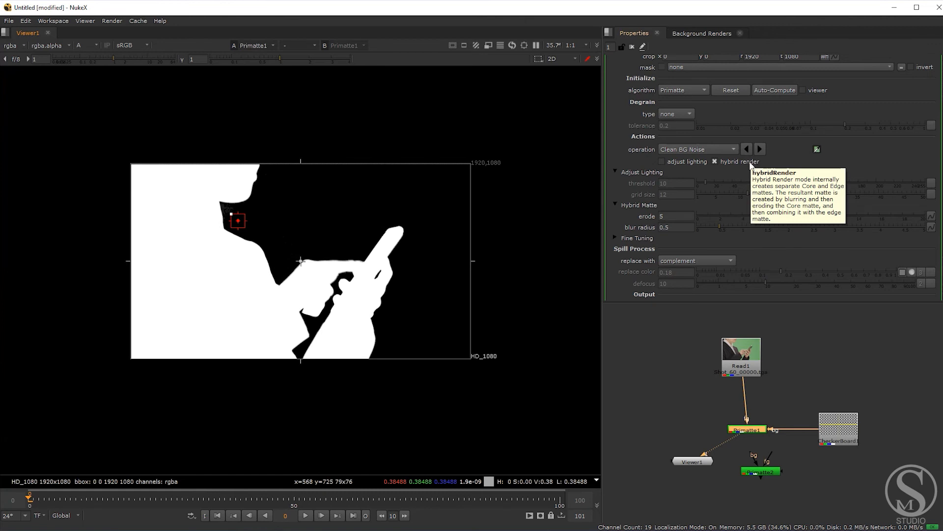
Review Primatte1's spill replacement options and keep complement selected.
scroll(751, 165, down, 2)
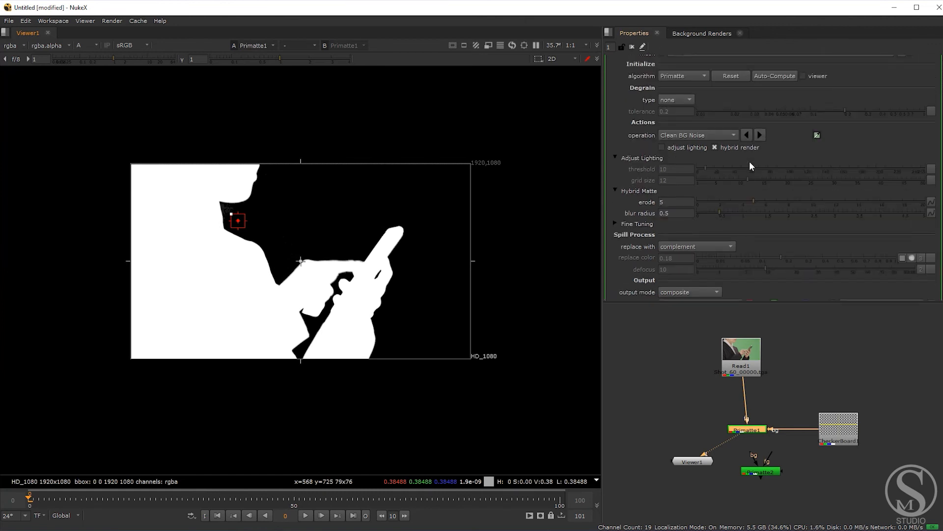
scroll(751, 165, up, 2)
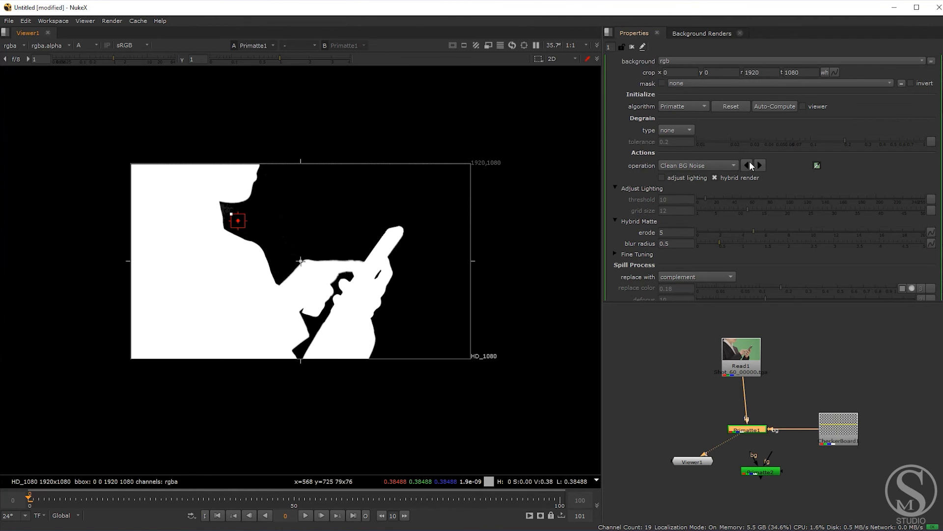
middle_drag(754, 432, 732, 411)
scroll(694, 219, down, 2)
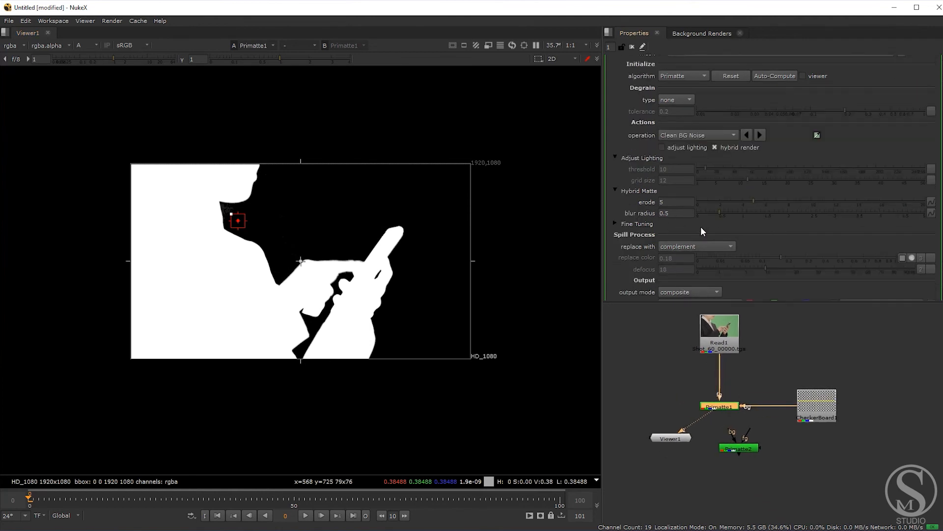
click(695, 248)
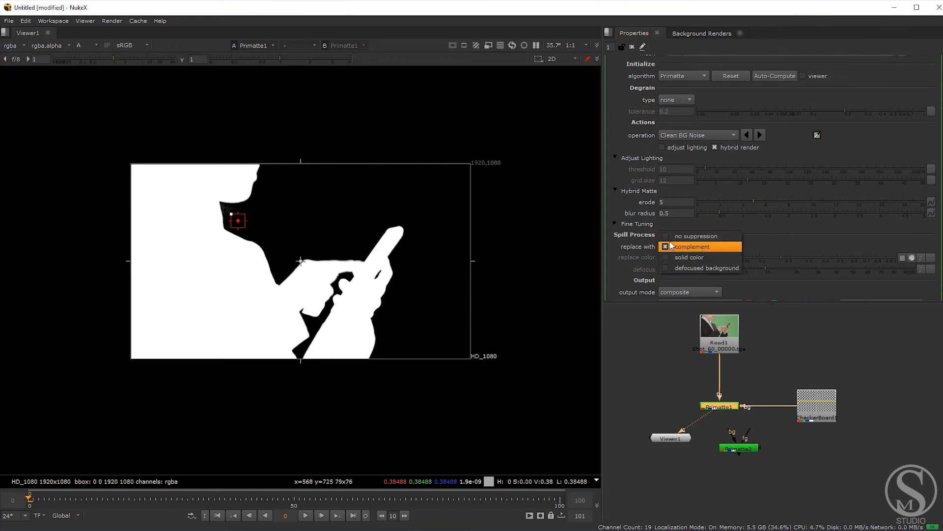
click(711, 247)
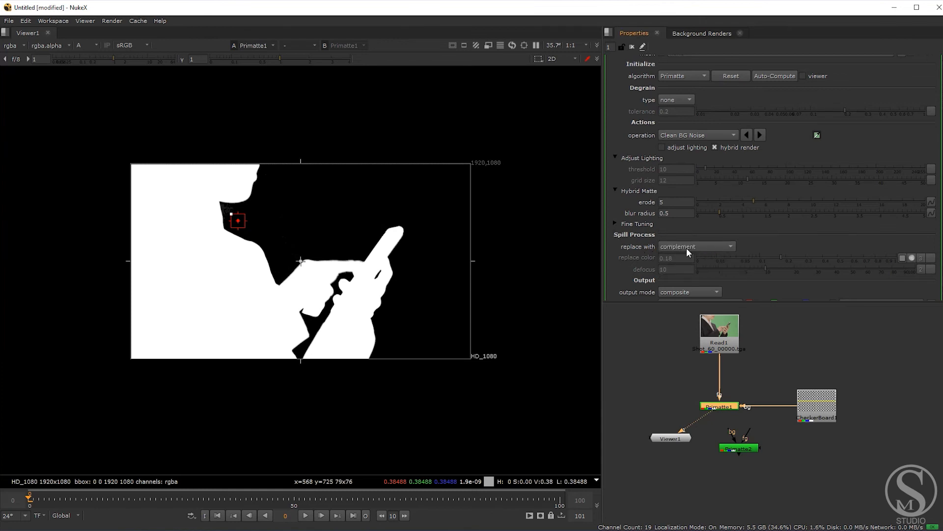
Collapse the Adjust Lighting and Hybrid Matte settings and keep the output mode at composite.
click(616, 158)
click(616, 169)
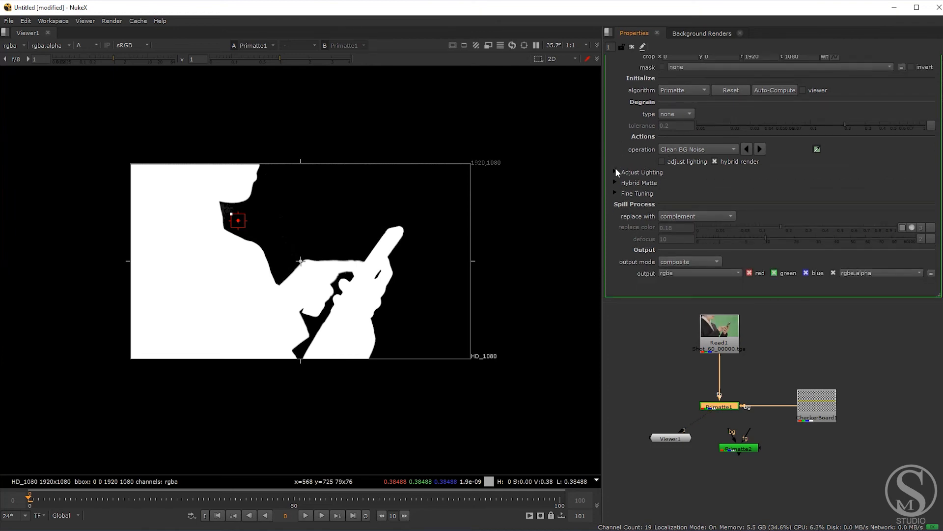
click(693, 262)
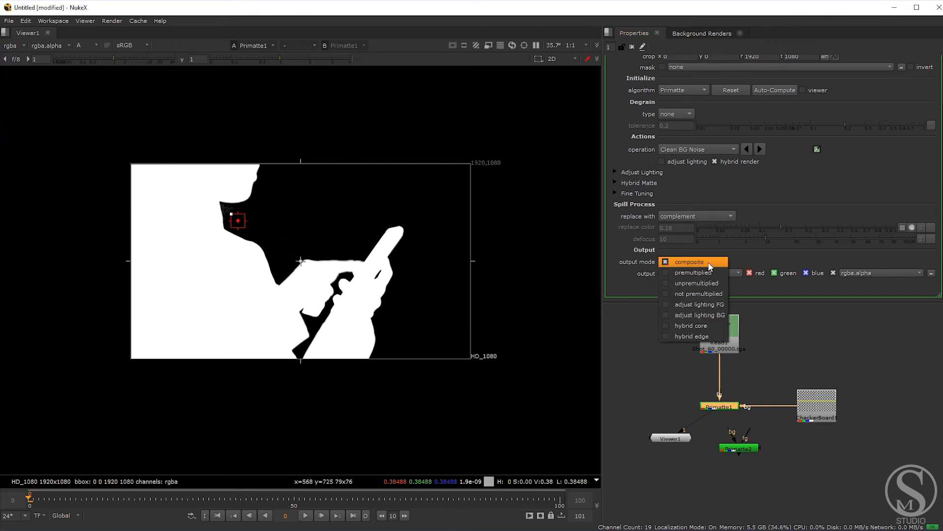
click(708, 263)
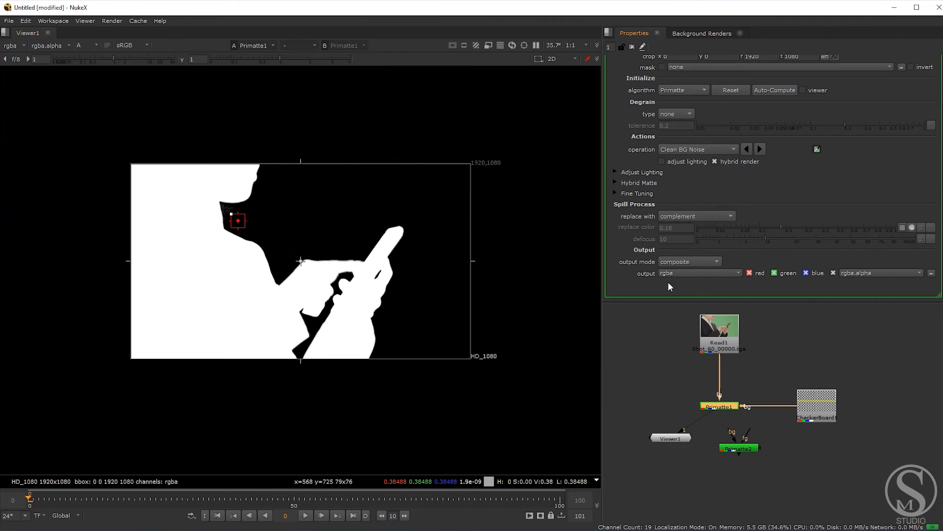
Set Primatte1's output mode to hybrid core and examine the core matte around the hands and phone.
click(700, 261)
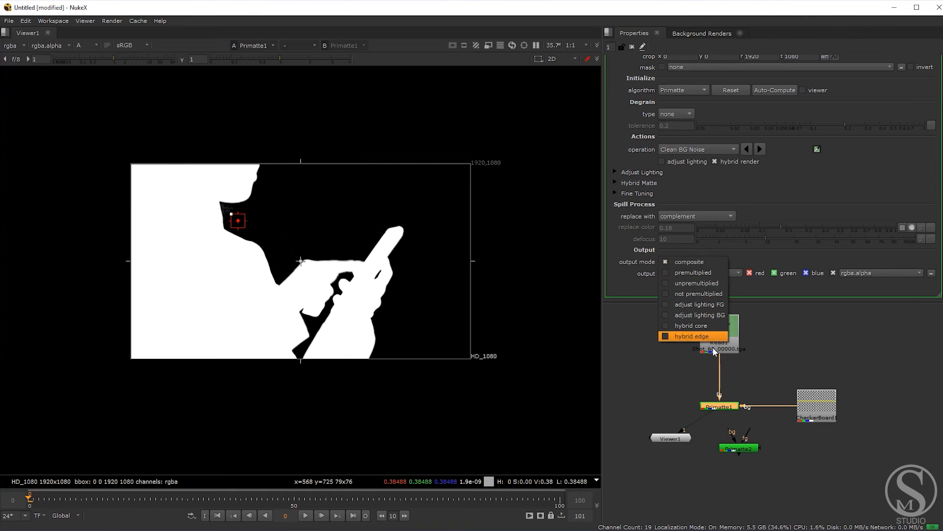
click(698, 325)
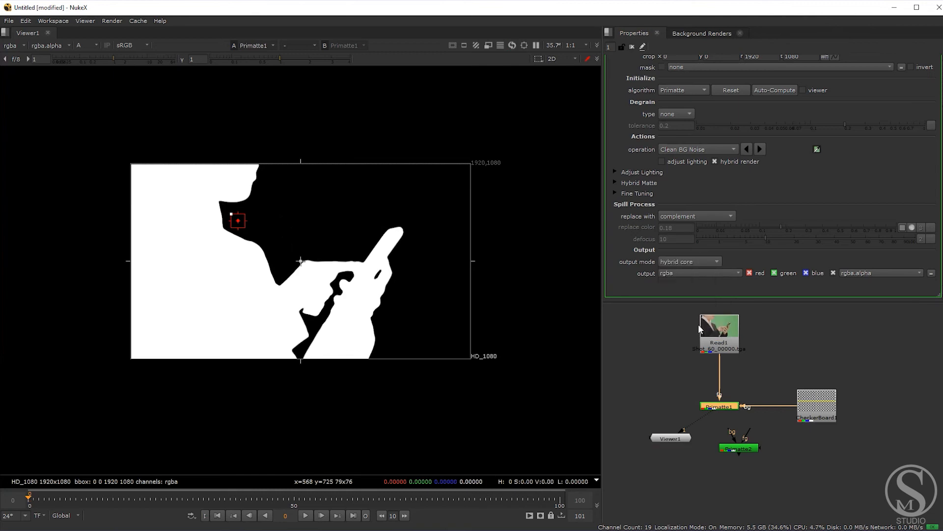
scroll(349, 271, up, 5)
scroll(399, 254, up, 1)
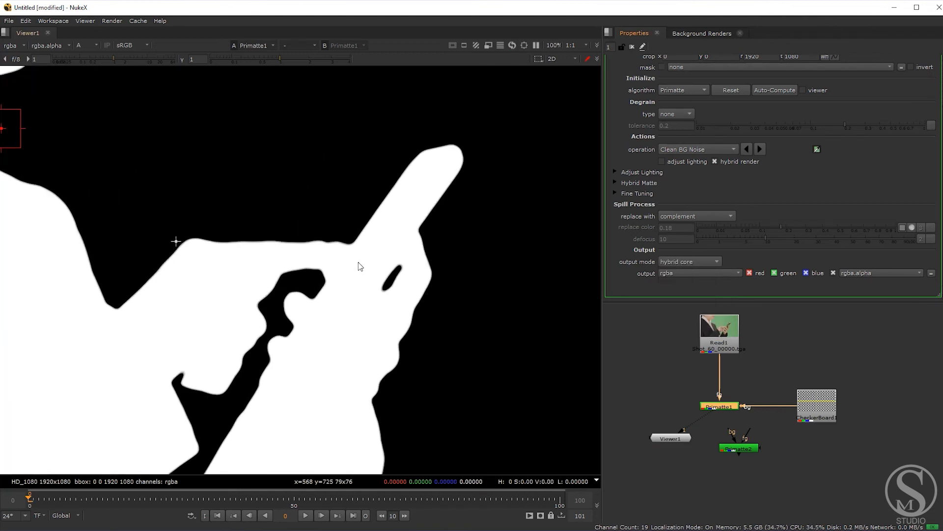
Set the output mode to hybrid edge, examine the whole edge matte, and return the output mode to composite.
click(677, 262)
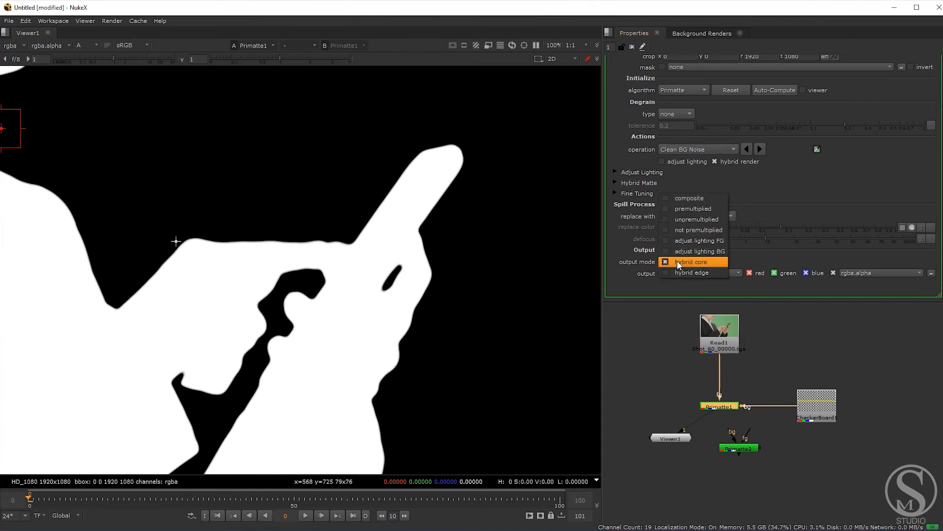
click(705, 270)
scroll(338, 251, down, 2)
scroll(338, 252, down, 5)
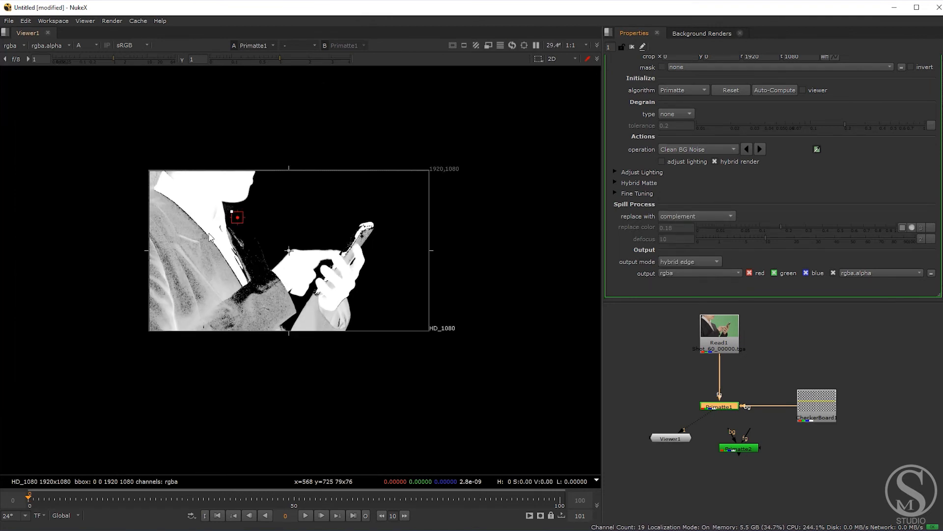
click(693, 264)
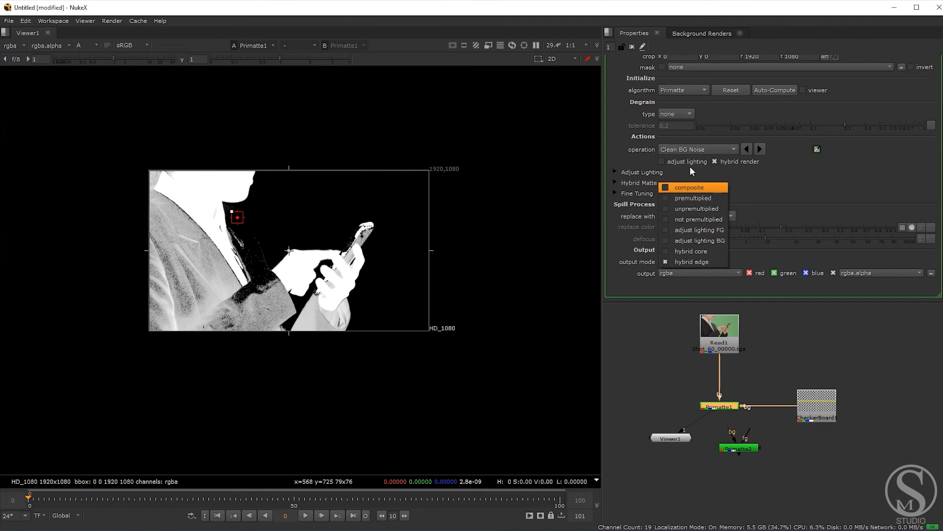
click(695, 188)
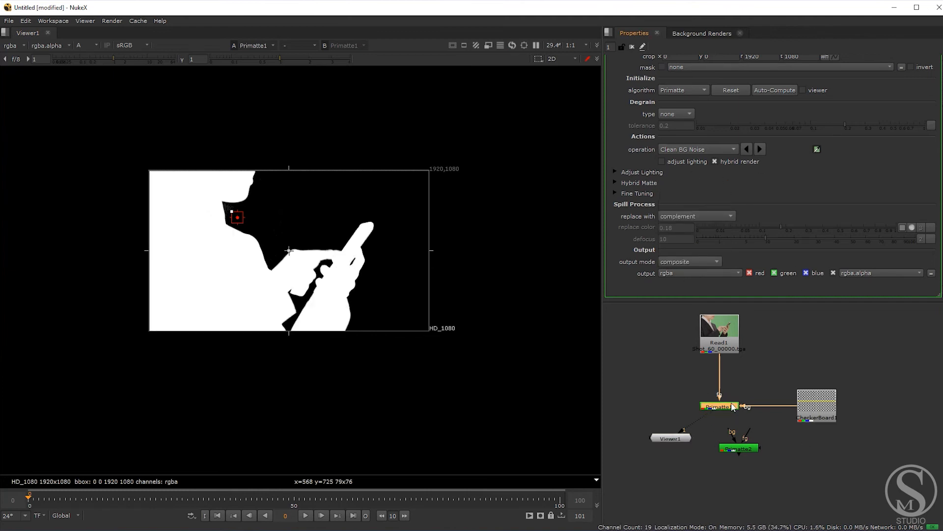
Disconnect Primatte1 from the footage and checkerboard, move it aside, and show Read1 in the viewer.
middle_drag(741, 388, 789, 394)
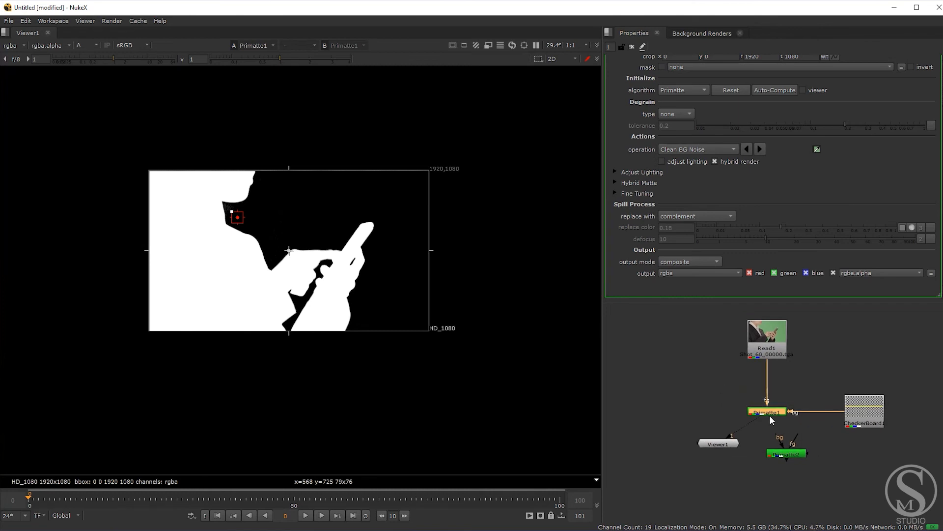
key(ctrl+d)
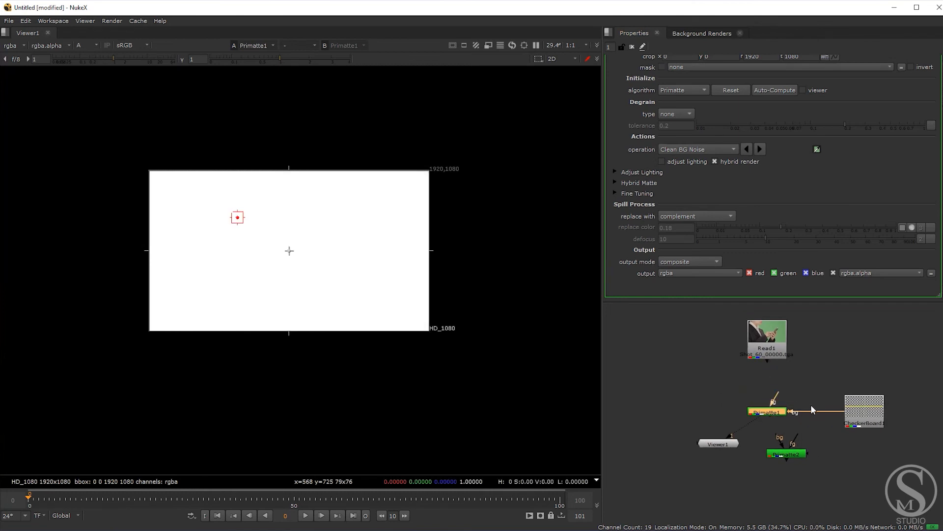
drag(779, 412, 713, 426)
drag(786, 454, 776, 455)
click(768, 349)
key(1)
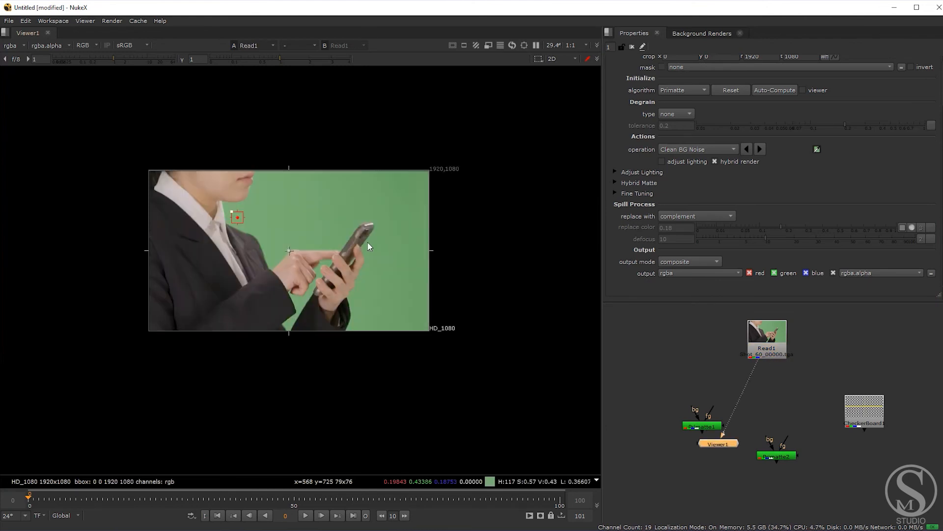
Add a new Primatte node and connect its foreground to Read1 and its background to CheckerBoard1.
key(Tab)
text(prima)
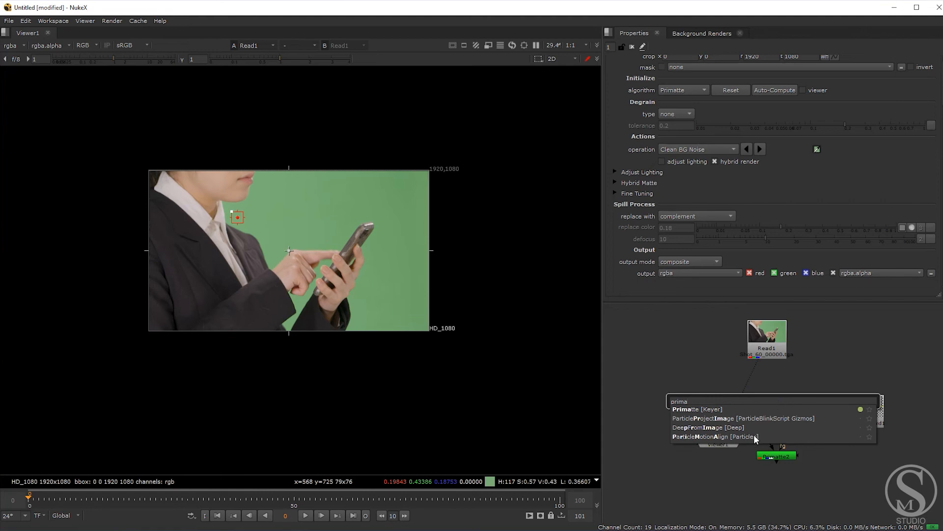
click(695, 408)
drag(749, 382, 729, 400)
drag(789, 423, 786, 418)
drag(776, 456, 772, 459)
drag(769, 396, 767, 347)
drag(782, 412, 771, 412)
click(849, 419)
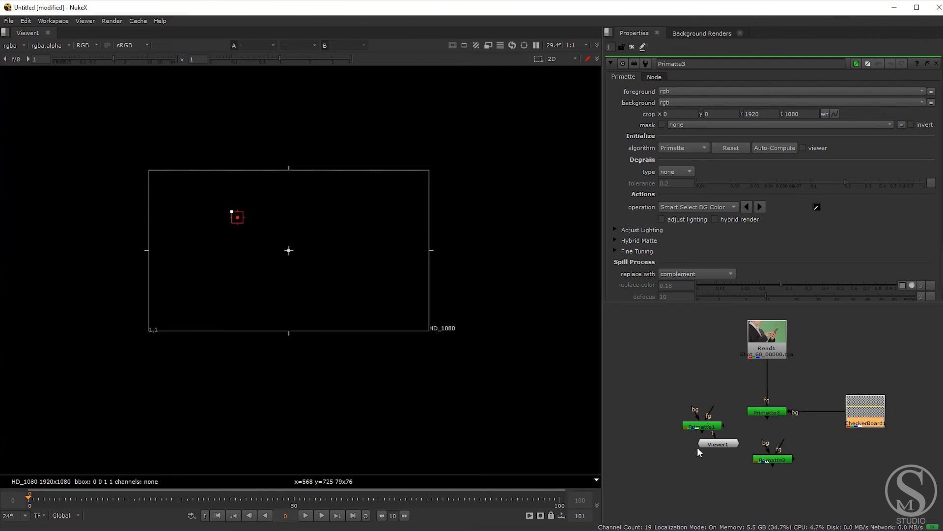
Move Primatte1 and Primatte2 out of the way and merge Primatte3 as A over CheckerBoard1 as B.
drag(777, 461, 724, 491)
drag(721, 430, 699, 460)
drag(846, 416, 874, 438)
click(780, 443)
key(m)
drag(783, 441, 770, 447)
drag(888, 437, 890, 448)
click(764, 448)
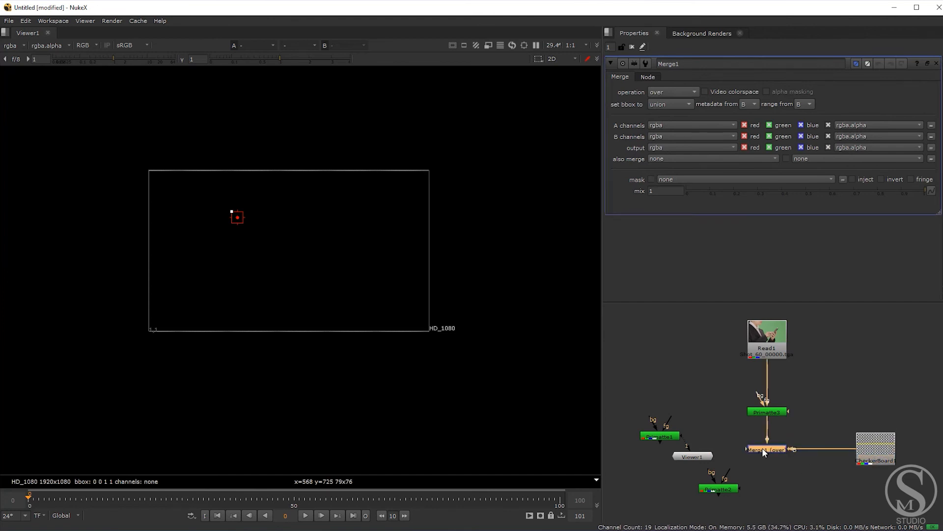
Check the Merge1 alpha, switch the viewer to Primatte3 in RGB, and open Primatte3's properties.
key(1)
key(a)
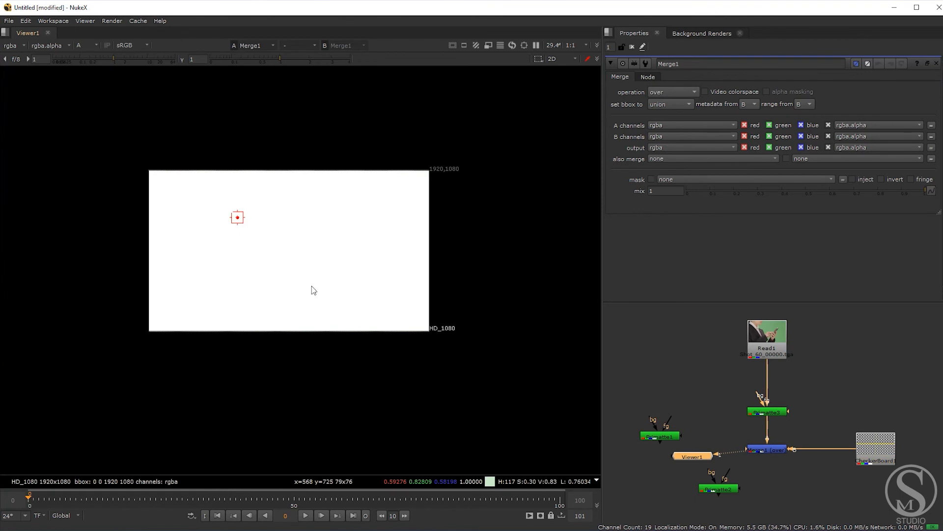
drag(698, 364, 803, 431)
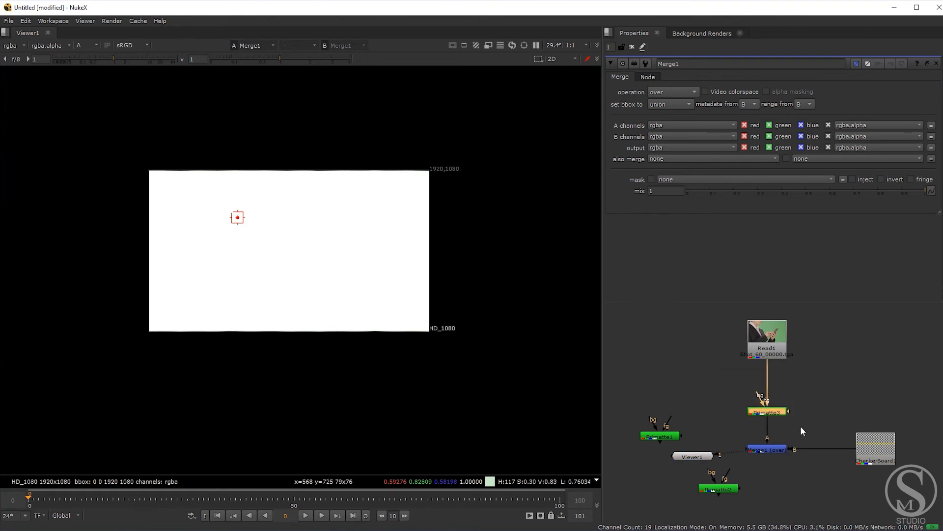
key(1)
key(a)
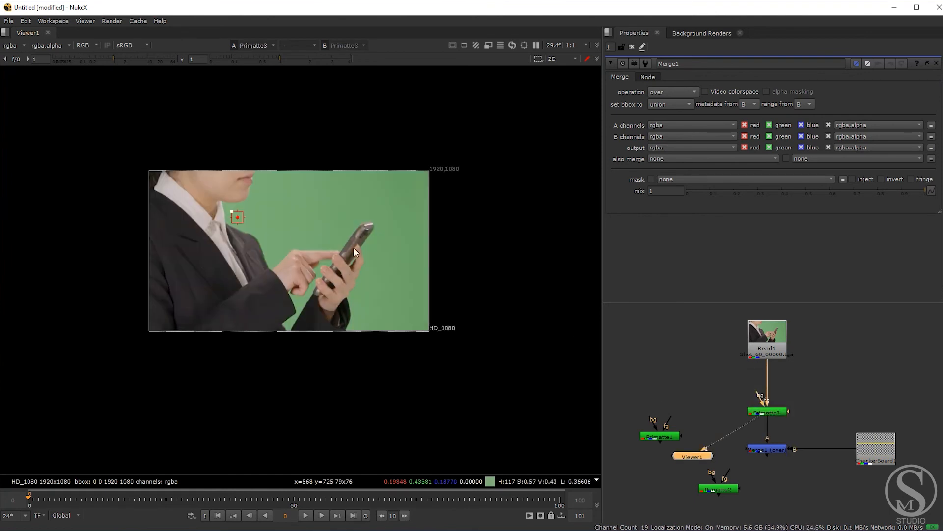
double_click(776, 414)
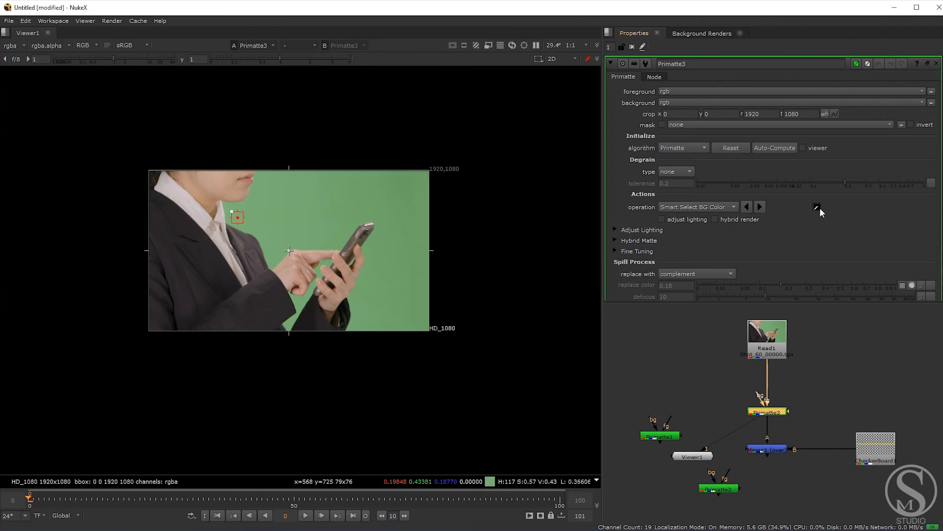
Run Auto-Compute on Primatte3 and display the alpha channel to inspect the noise in the matte.
click(732, 206)
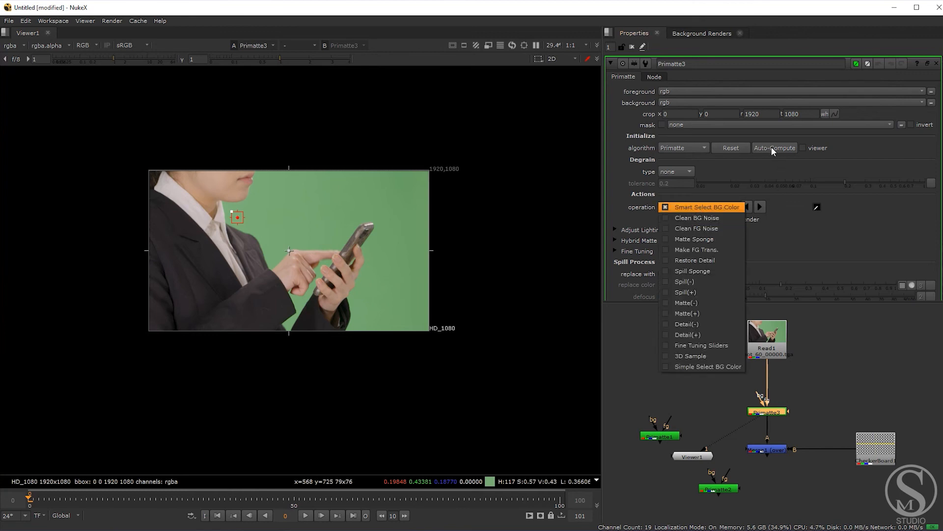
click(820, 237)
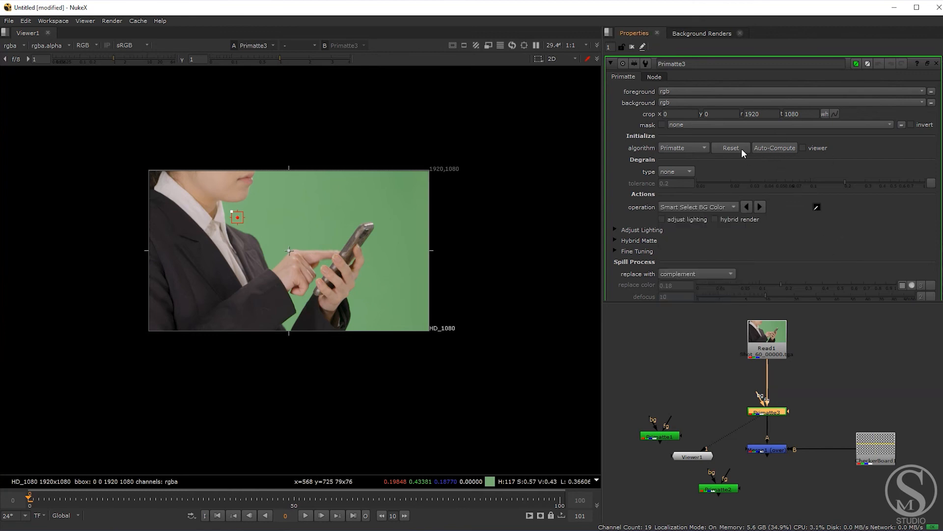
click(771, 147)
key(a)
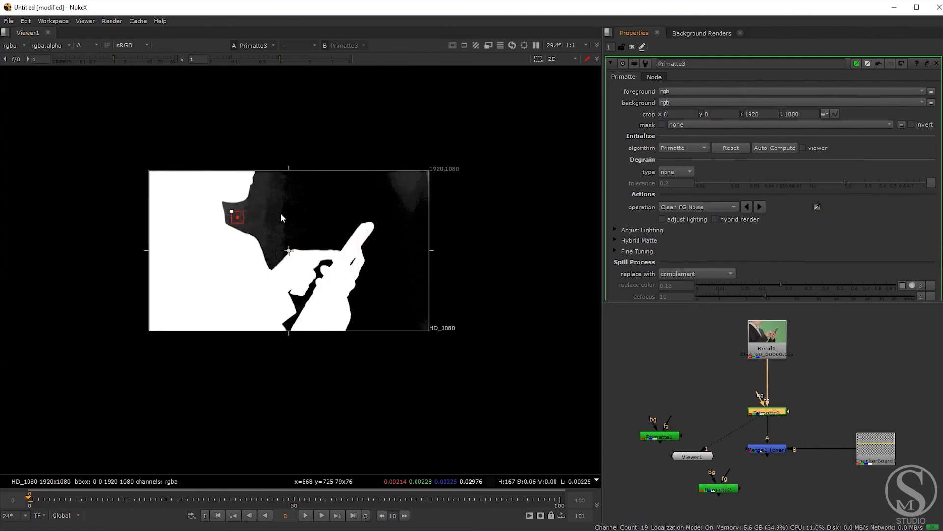
middle_drag(445, 257, 460, 260)
scroll(364, 221, down, 1)
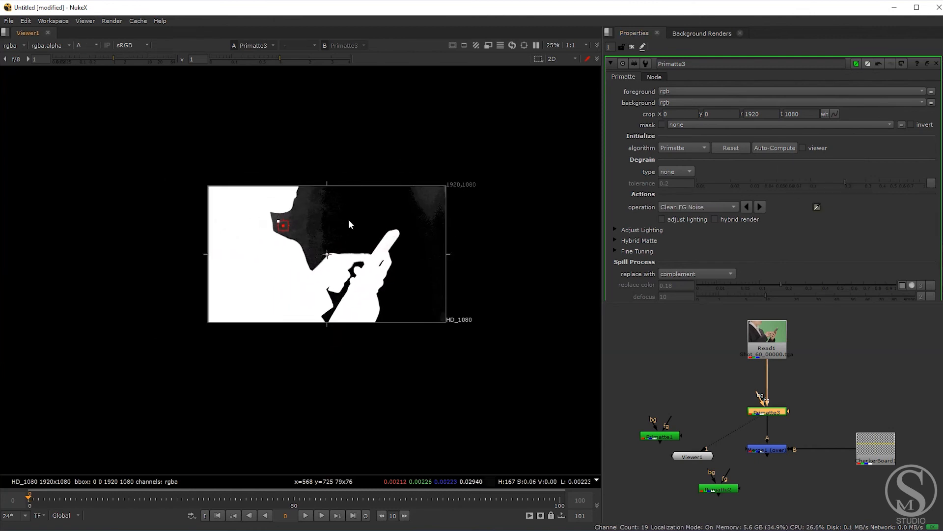
scroll(359, 220, up, 2)
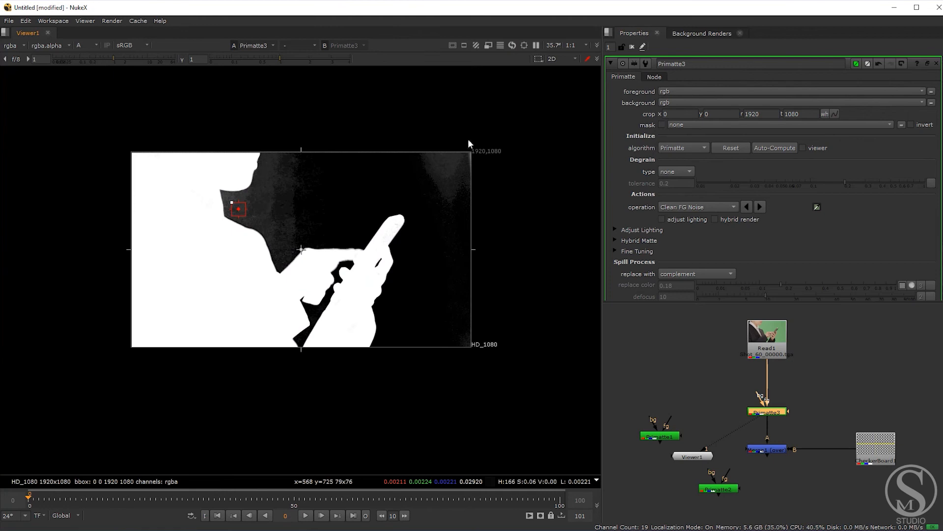
Set the operation to Clean BG Noise and sample the grey background areas, including the gap beneath the chin beside the neck.
click(670, 204)
click(691, 196)
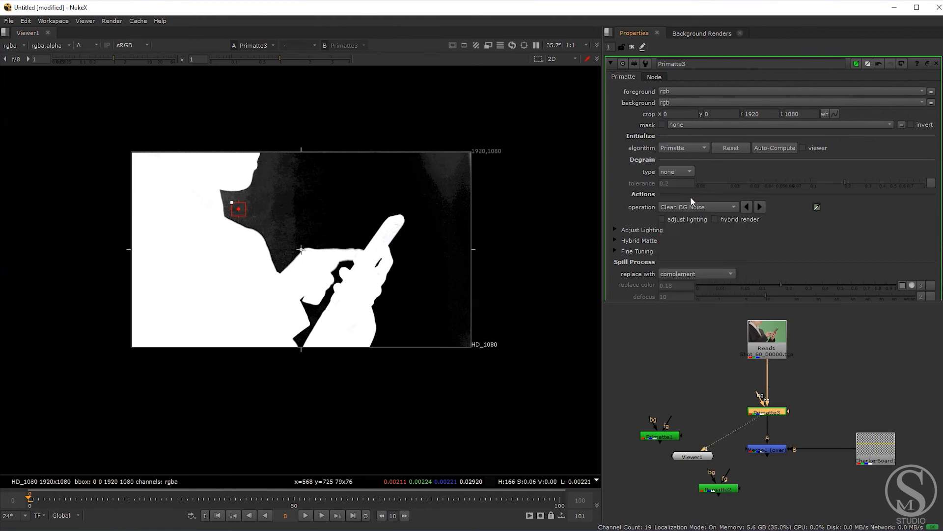
scroll(447, 183, up, 6)
mouse_move(387, 159)
ctrl+shift+mouse_down()
mouse_move(485, 263)
mouse_move(509, 334)
ctrl+shift+mouse_up()
middle_drag(191, 300, 703, 203)
ctrl+shift+drag(361, 139, 261, 274)
scroll(261, 274, down, 3)
scroll(228, 263, up, 3)
ctrl+shift+drag(159, 203, 211, 266)
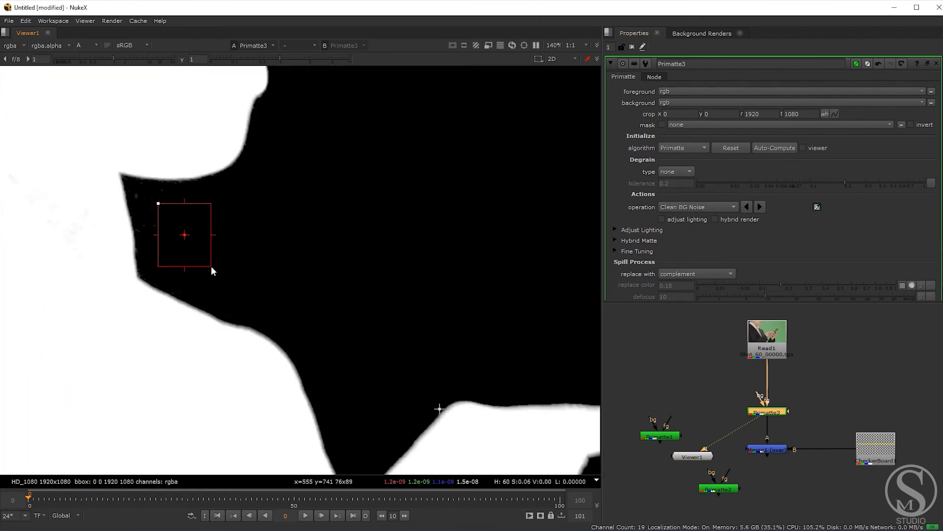
ctrl+shift+drag(139, 192, 160, 232)
scroll(159, 232, down, 6)
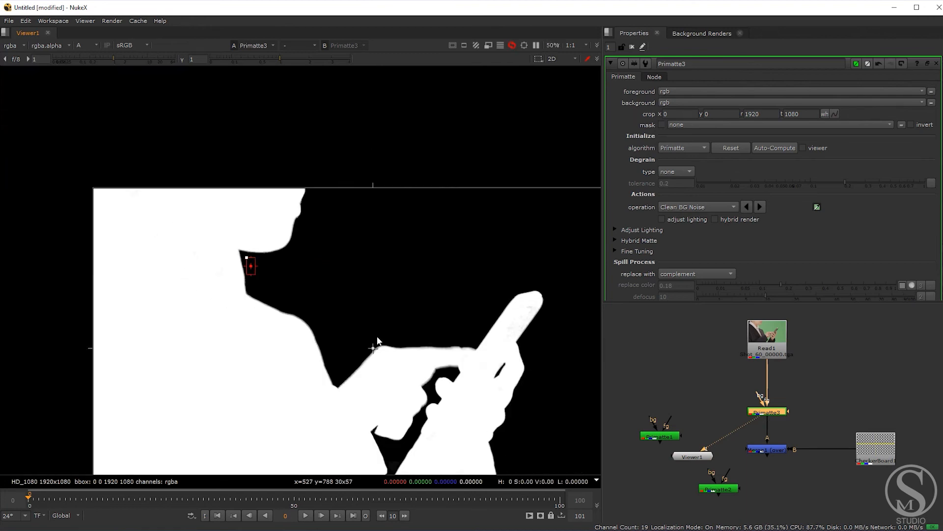
Clean the remaining background noise at the frame's upper right corner with Clean BG Noise samples.
scroll(191, 212, up, 8)
middle_drag(366, 159, 261, 279)
scroll(261, 278, up, 6)
middle_drag(240, 353, 264, 270)
ctrl+shift+drag(248, 206, 284, 309)
ctrl+shift+drag(282, 183, 298, 228)
scroll(290, 295, down, 2)
scroll(463, 186, down, 4)
scroll(457, 253, down, 2)
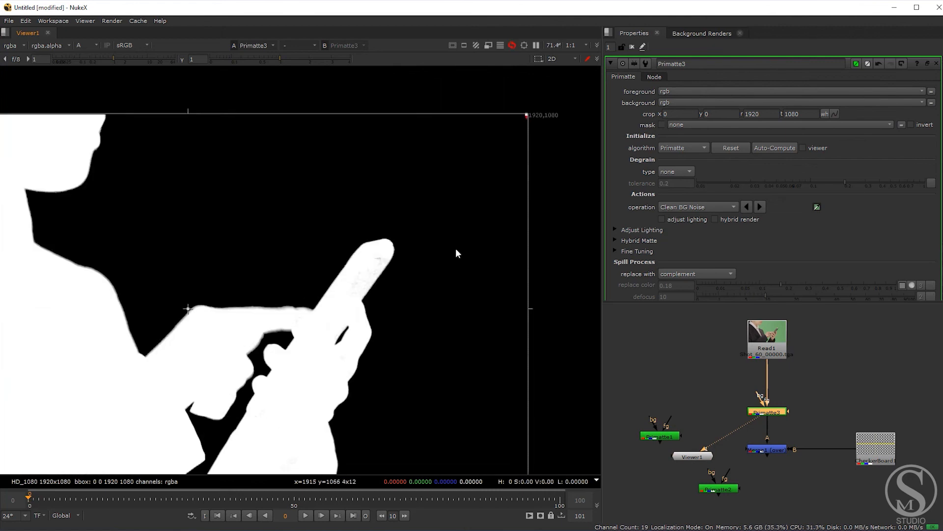
scroll(281, 367, down, 2)
middle_drag(281, 364, 275, 375)
Move Primatte3 nearer Read1, examine the foreground matte at viewer gamma 0.065, and restore the gamma to 1.
middle_drag(781, 450, 777, 429)
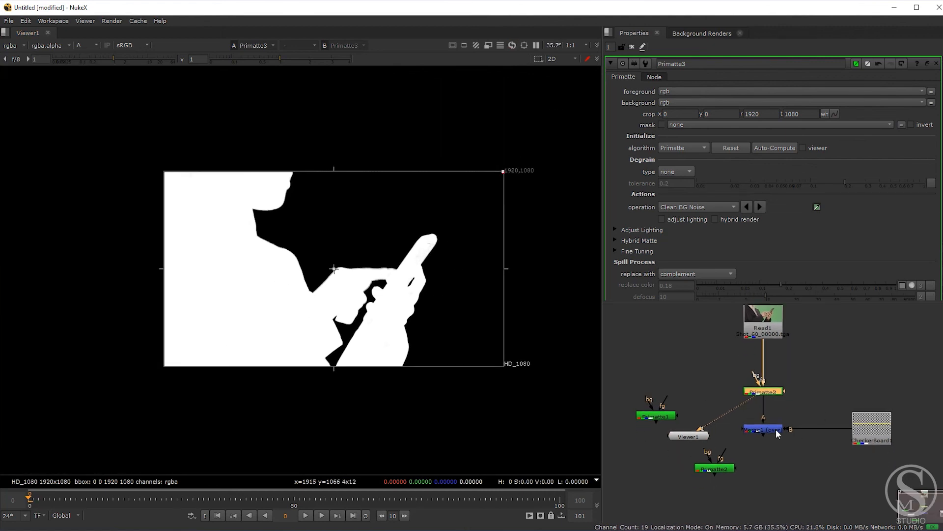
drag(773, 392, 775, 368)
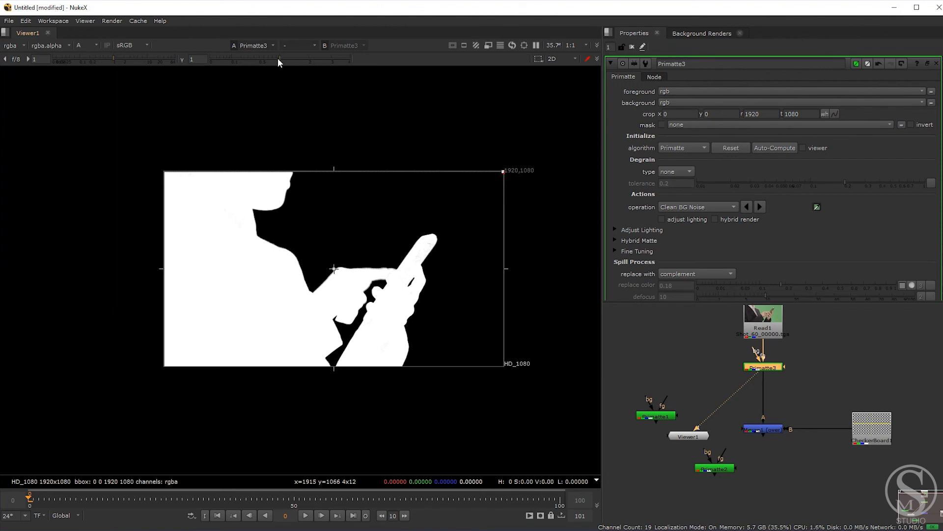
drag(281, 59, 228, 64)
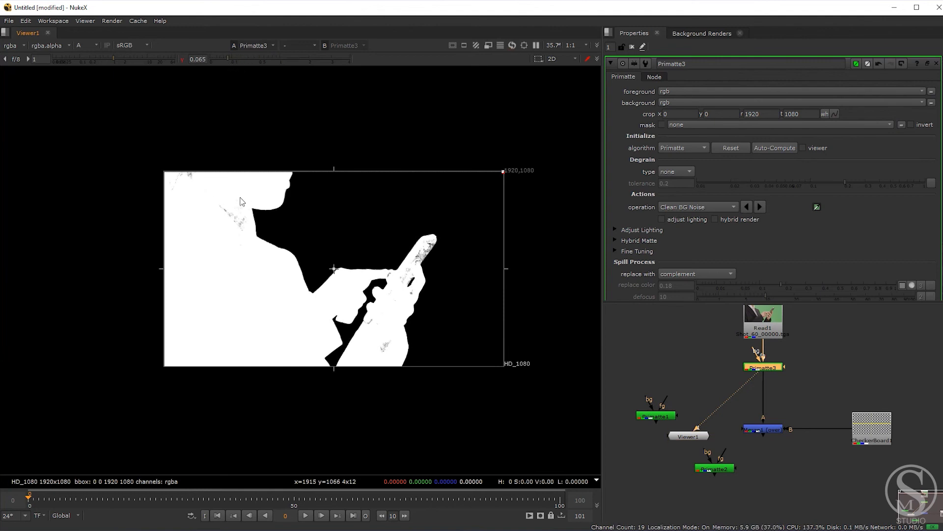
middle_drag(237, 247, 285, 260)
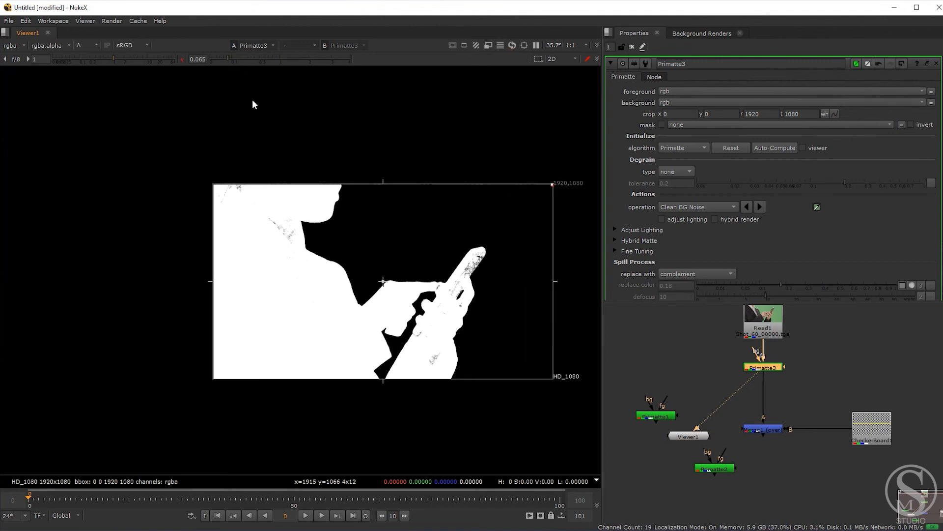
click(287, 59)
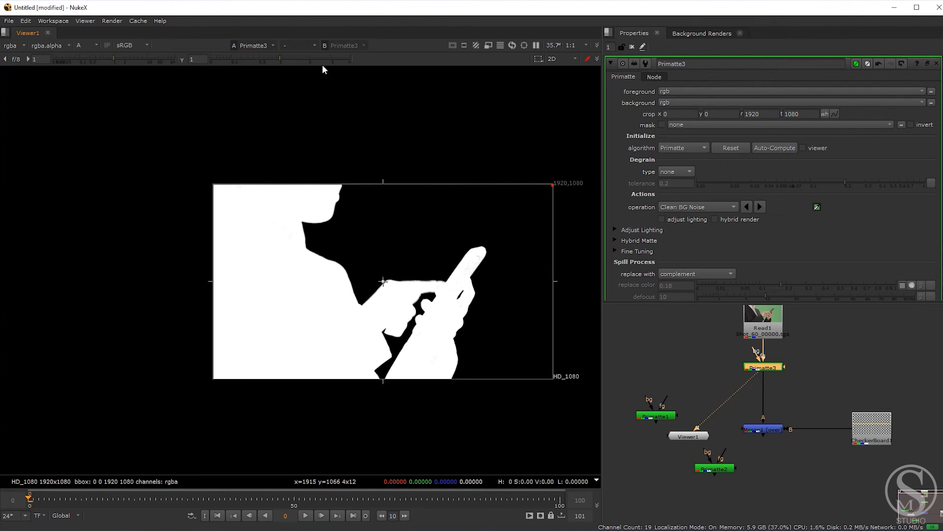
Lower the viewer gamma to 0.095 and focus on the foreground speckles around the neck and collar.
drag(277, 57, 232, 59)
scroll(288, 210, up, 4)
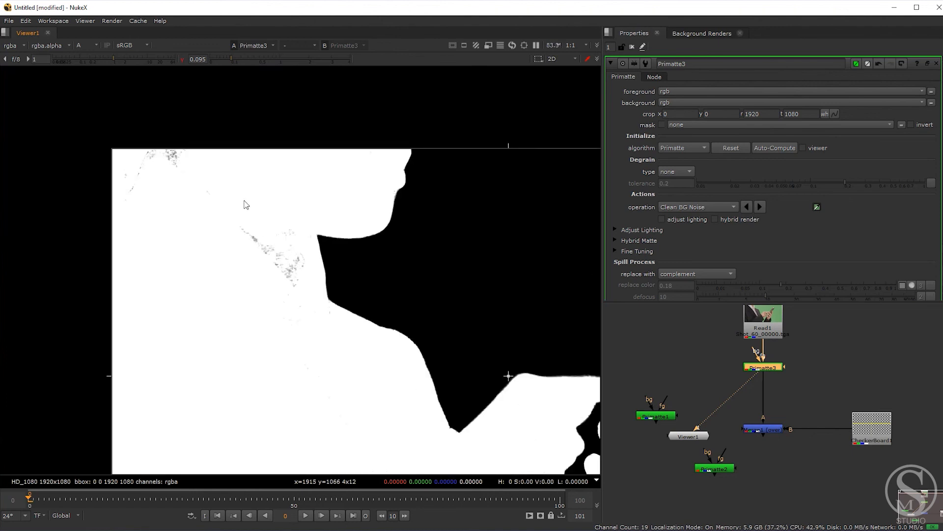
middle_drag(270, 267, 292, 245)
Try to clean the neck speckles by sampling them while Clean BG Noise is active.
ctrl+shift+drag(291, 244, 295, 246)
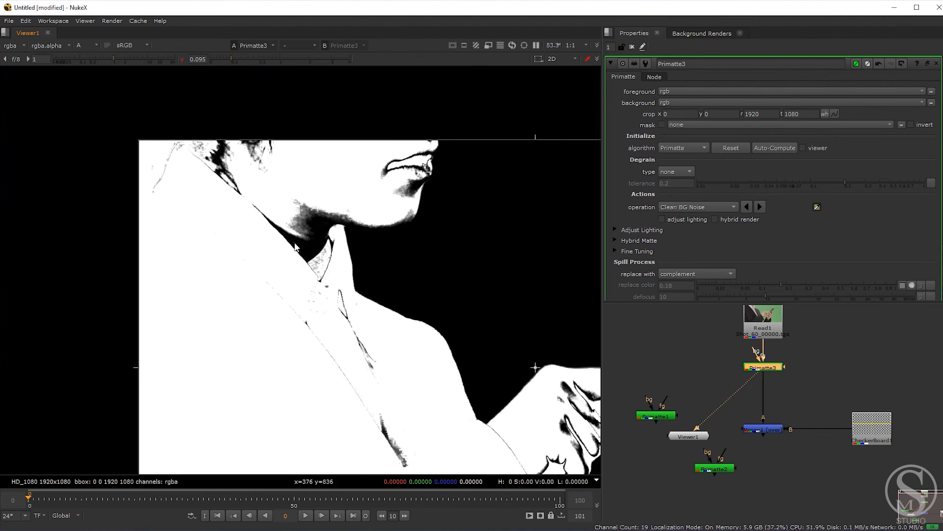
middle_drag(372, 332, 320, 249)
scroll(309, 219, down, 3)
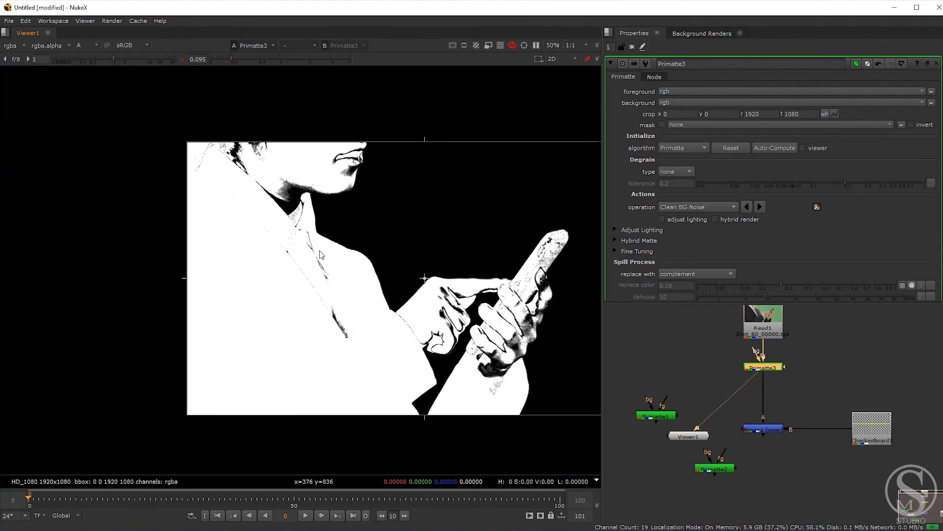
Set the operation to Clean FG Noise and sample the neck, collar, hair, jacket, hand and phone until the foreground is solid.
click(689, 208)
click(688, 220)
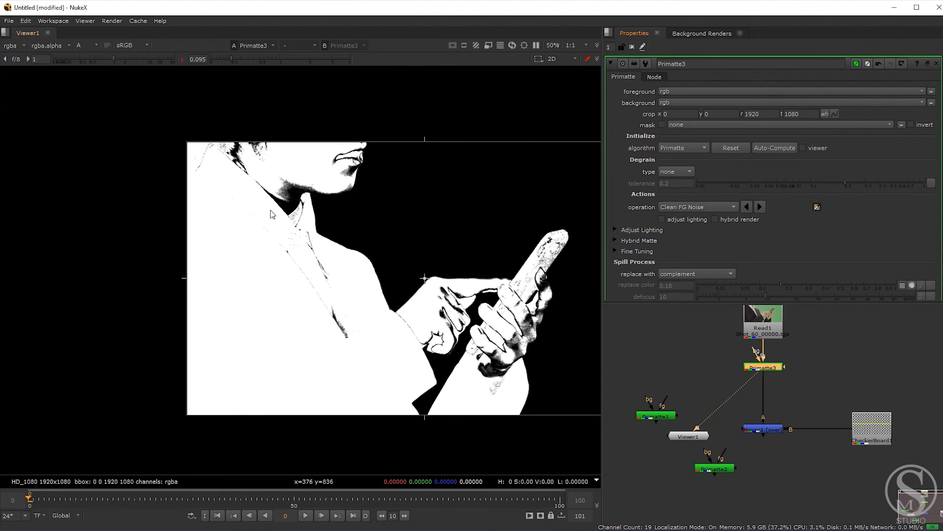
ctrl+shift+drag(238, 176, 286, 232)
ctrl+shift+drag(301, 201, 297, 229)
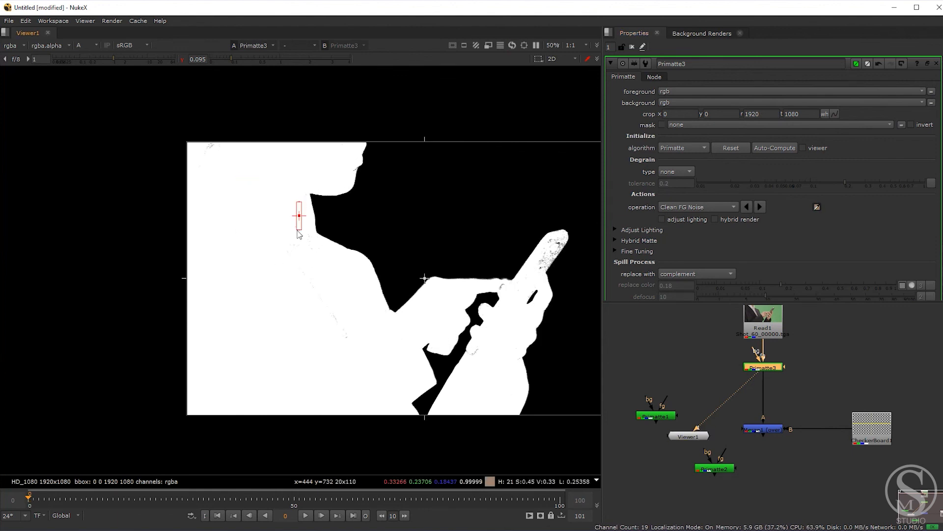
ctrl+shift+drag(220, 147, 205, 155)
ctrl+shift+drag(307, 281, 348, 338)
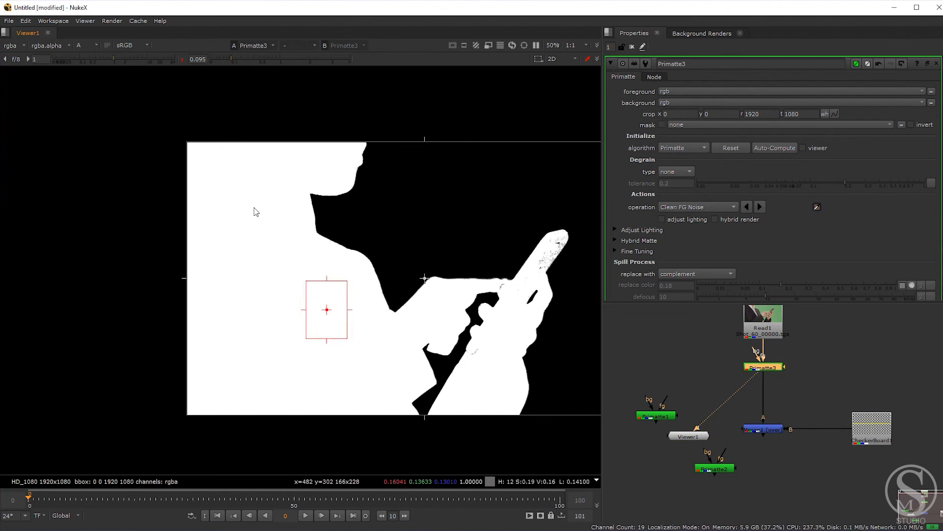
ctrl+shift+click(478, 349)
ctrl+shift+click(557, 242)
scroll(297, 196, down, 1)
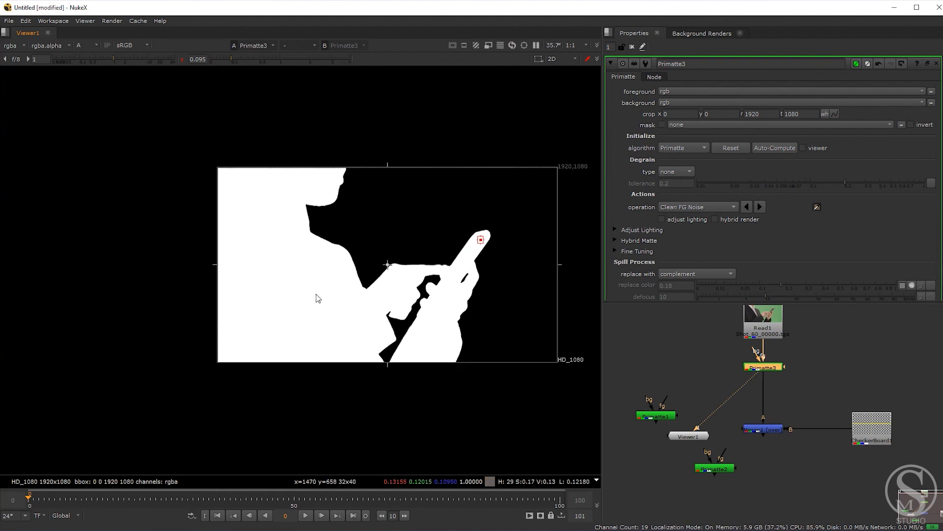
Restore the viewer gamma to 1, check the background matte at gamma 3.6, and return the gamma to 1.
mouse_move(244, 63)
mouse_down()
mouse_move(224, 57)
mouse_move(246, 59)
mouse_up()
ctrl+click(270, 58)
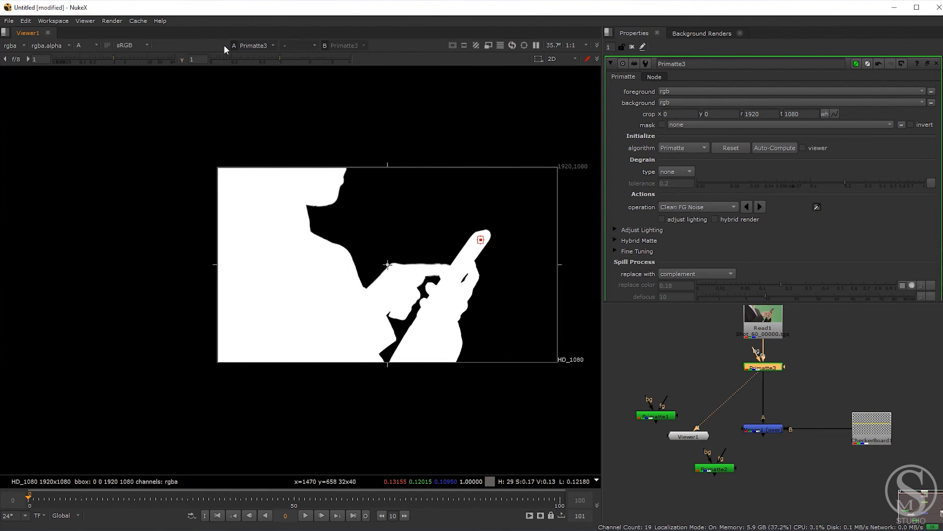
middle_drag(501, 265, 457, 248)
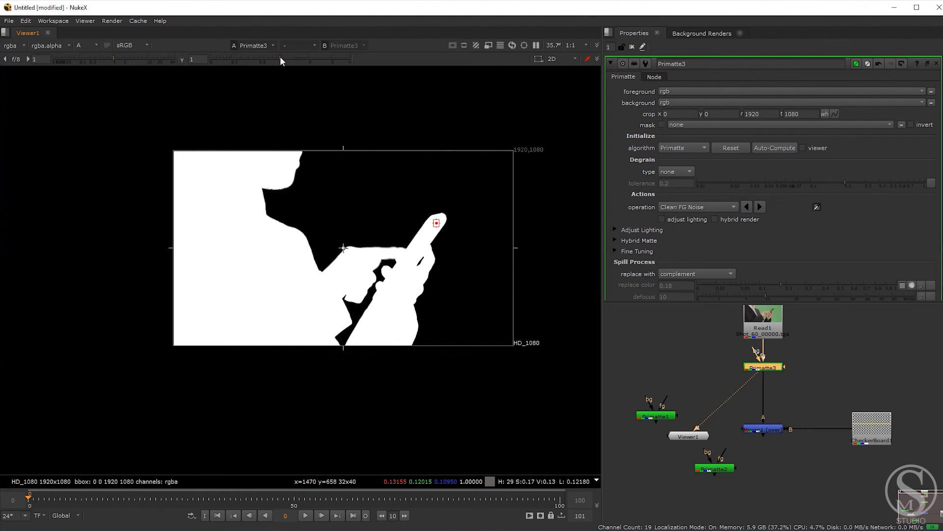
drag(280, 57, 329, 59)
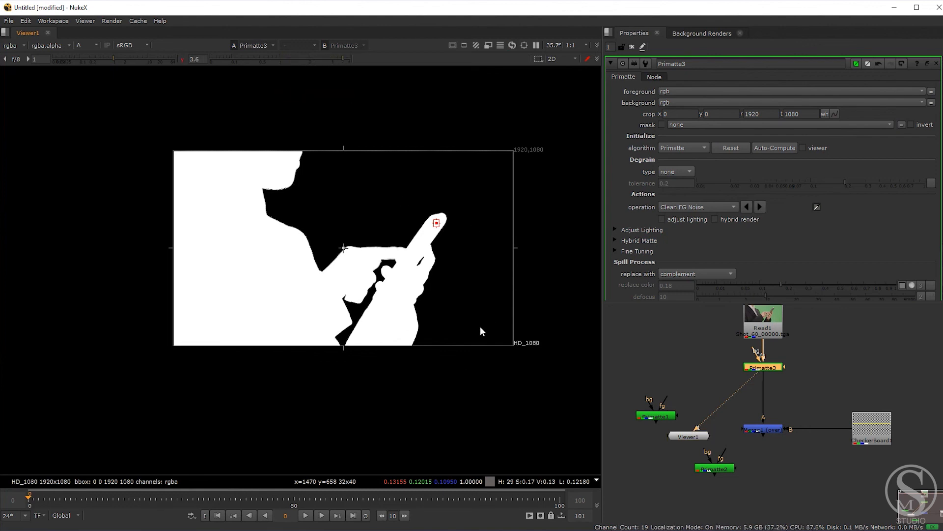
key(ctrl+z)
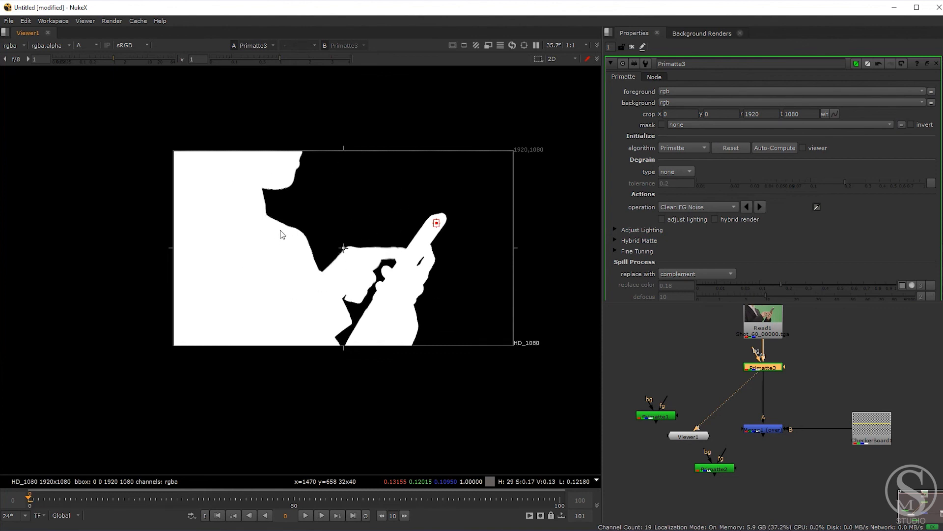
Return to the colour view, display the Merge1 composite with the Viewer node placed below it, and focus on the sleeve edge.
key(a)
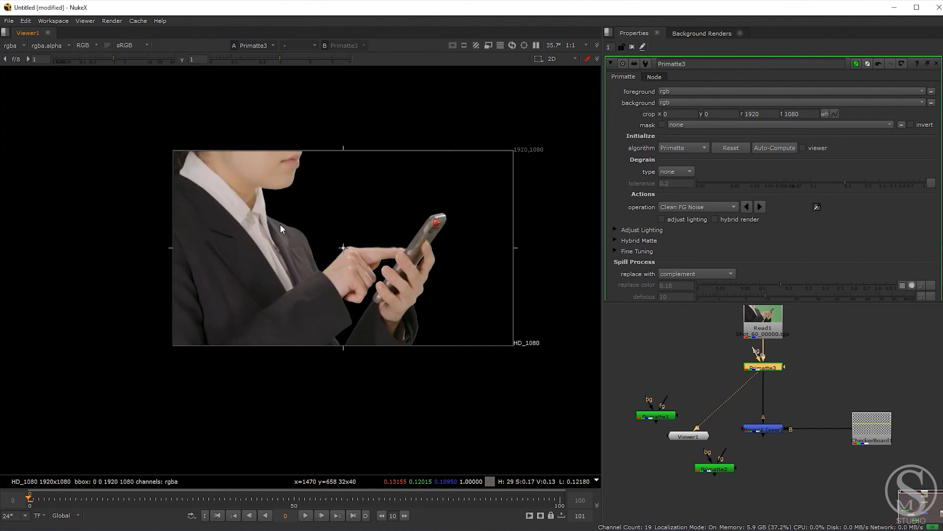
drag(752, 381, 754, 428)
drag(691, 435, 769, 468)
scroll(296, 230, up, 12)
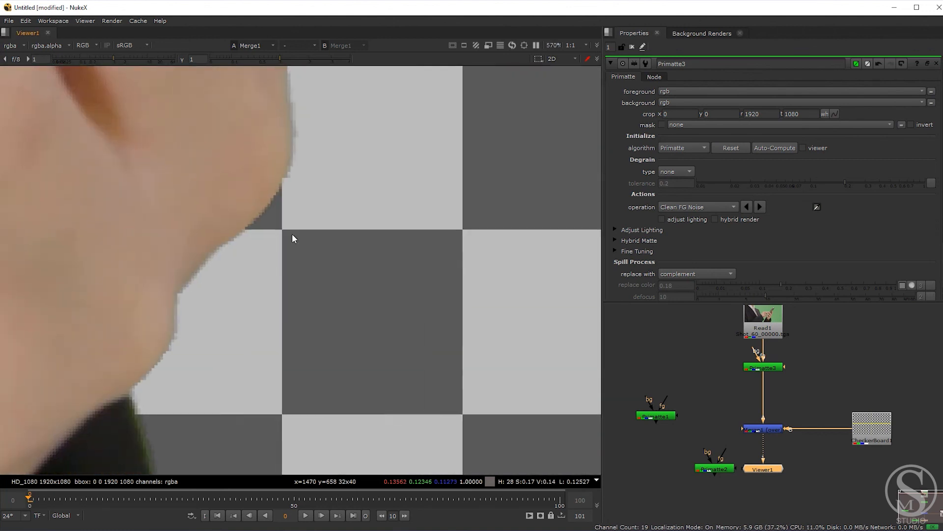
middle_drag(292, 234, 314, 198)
scroll(282, 268, up, 1)
scroll(315, 203, up, 3)
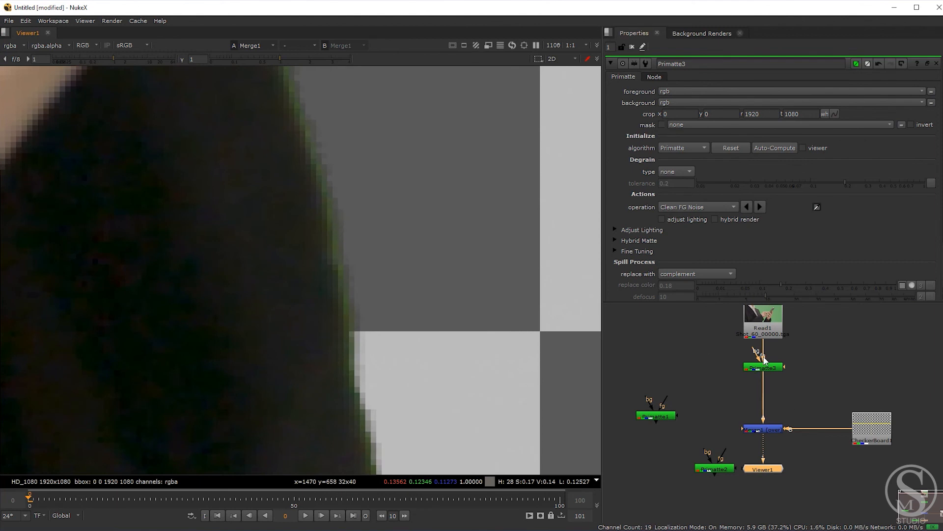
Set Primatte3's operation to Spill(-) and sample the green fringe along the sleeve edge.
click(768, 368)
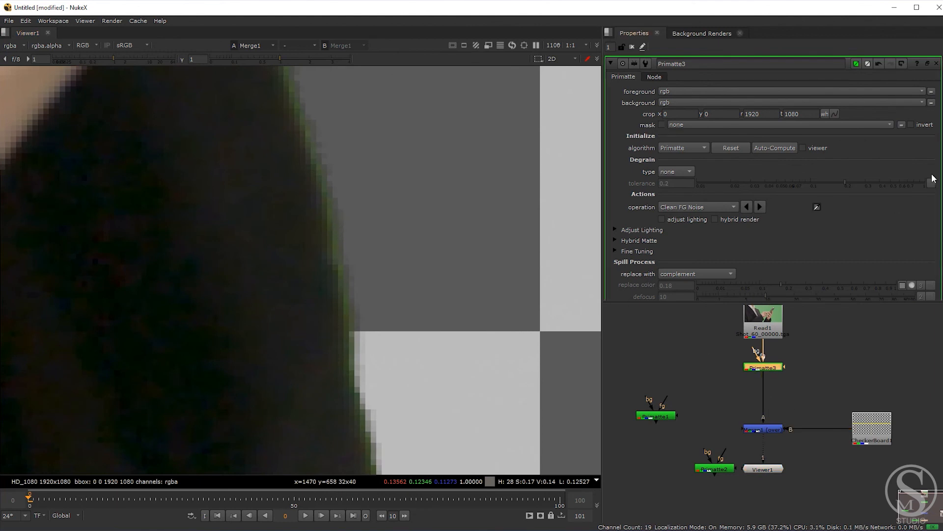
click(685, 207)
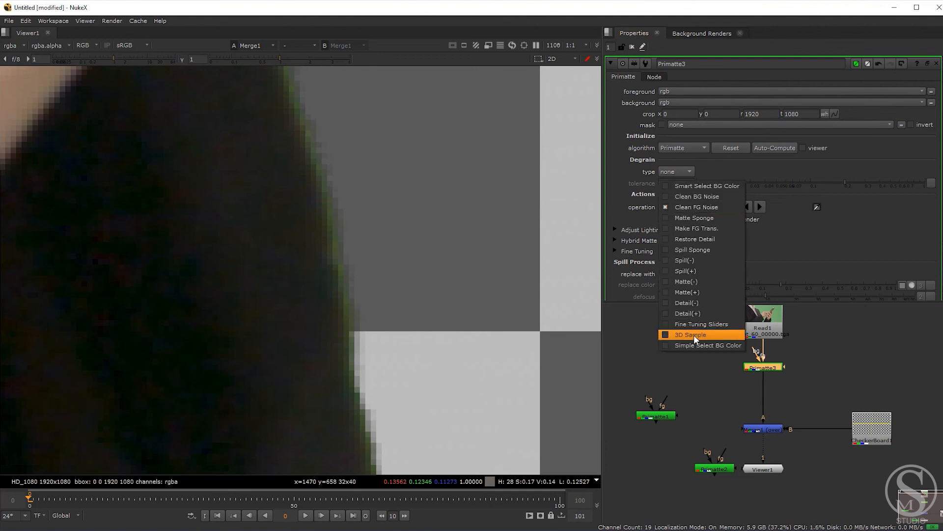
click(689, 260)
scroll(334, 258, up, 5)
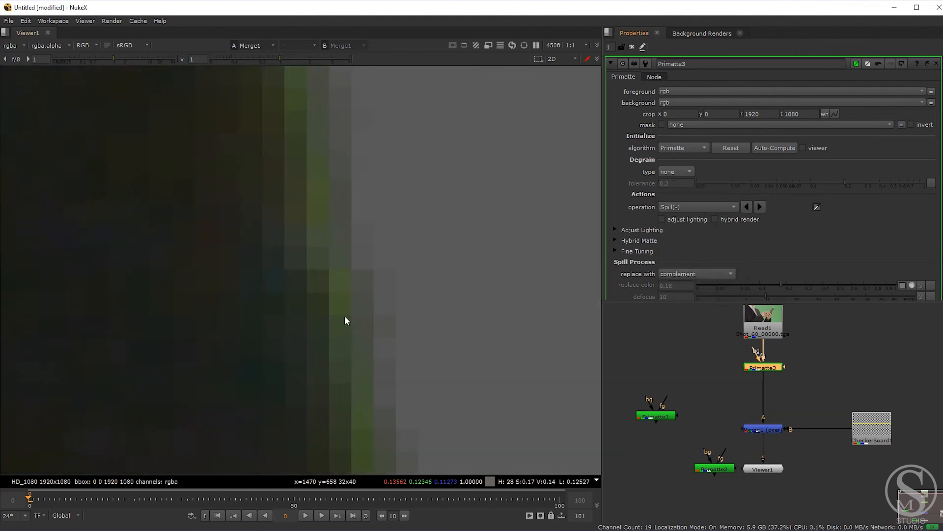
ctrl+click(333, 242)
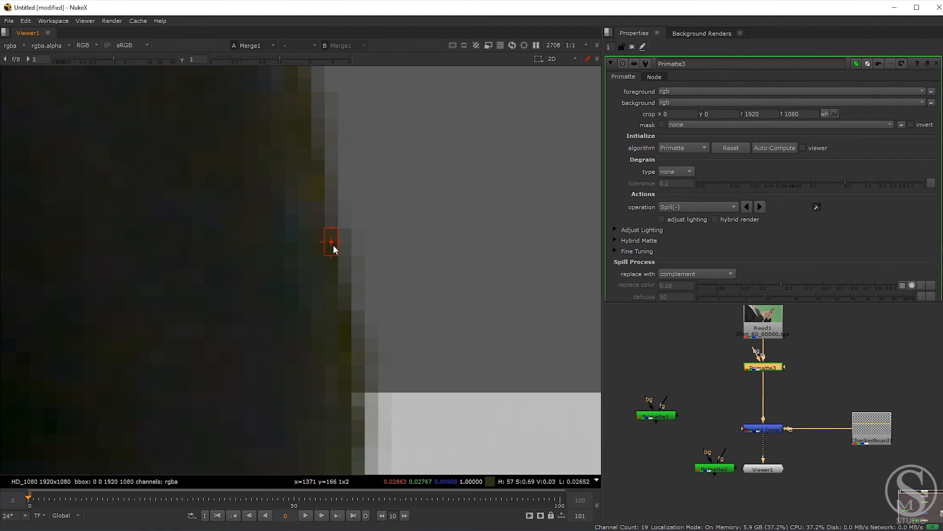
Examine the despilled composite over the checkerboard around the sleeve, hands, phone, chin, collar and jacket.
scroll(333, 245, down, 12)
scroll(399, 265, down, 1)
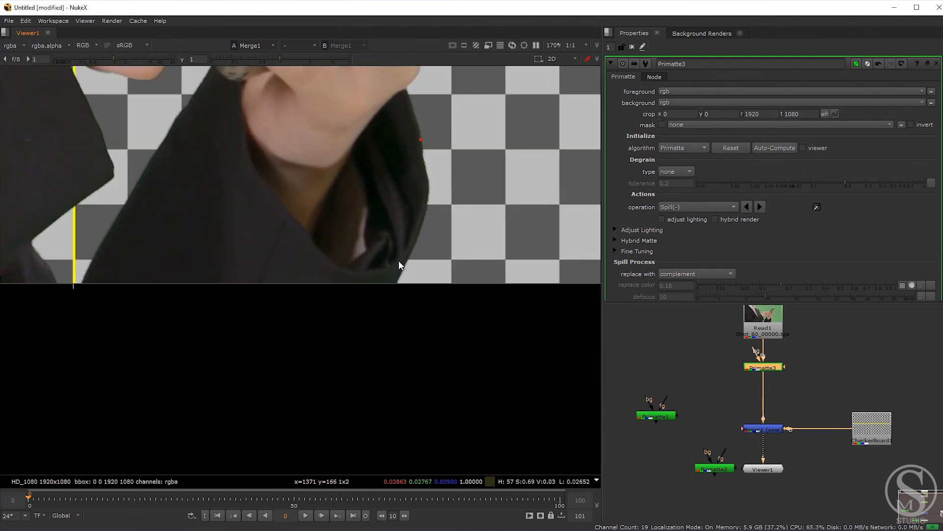
scroll(288, 288, down, 4)
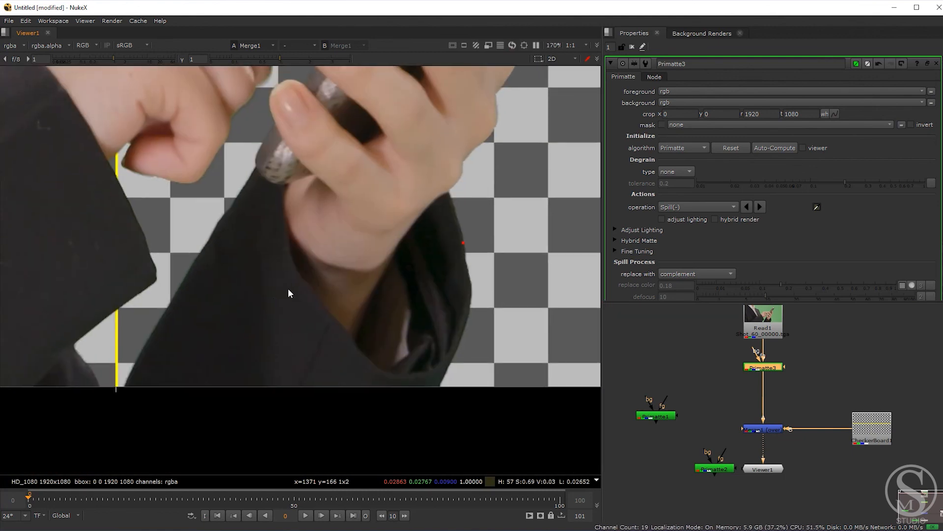
middle_drag(429, 370, 445, 421)
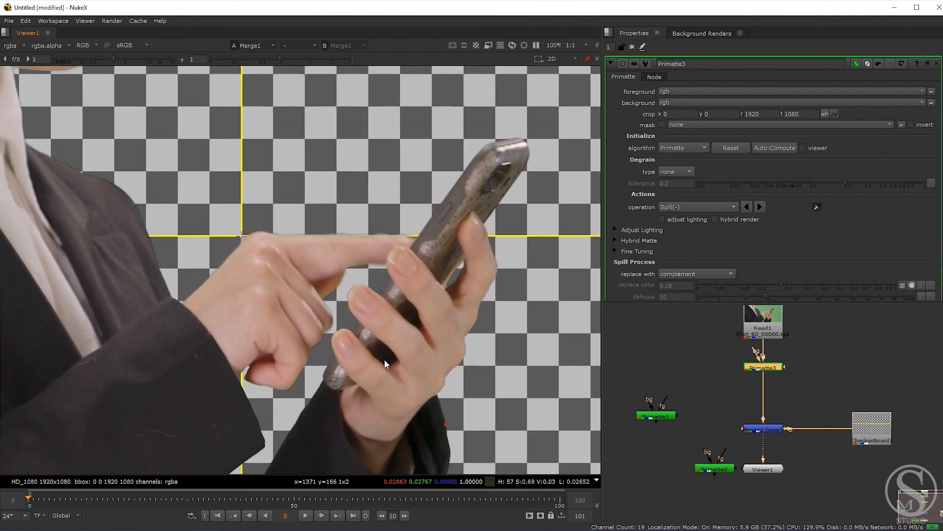
middle_drag(217, 228, 320, 317)
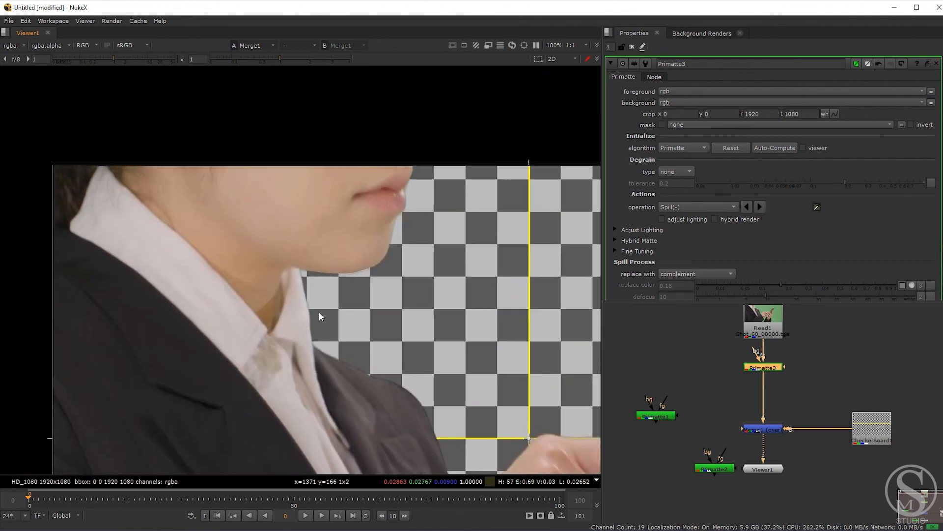
middle_drag(376, 333, 385, 255)
scroll(386, 255, up, 8)
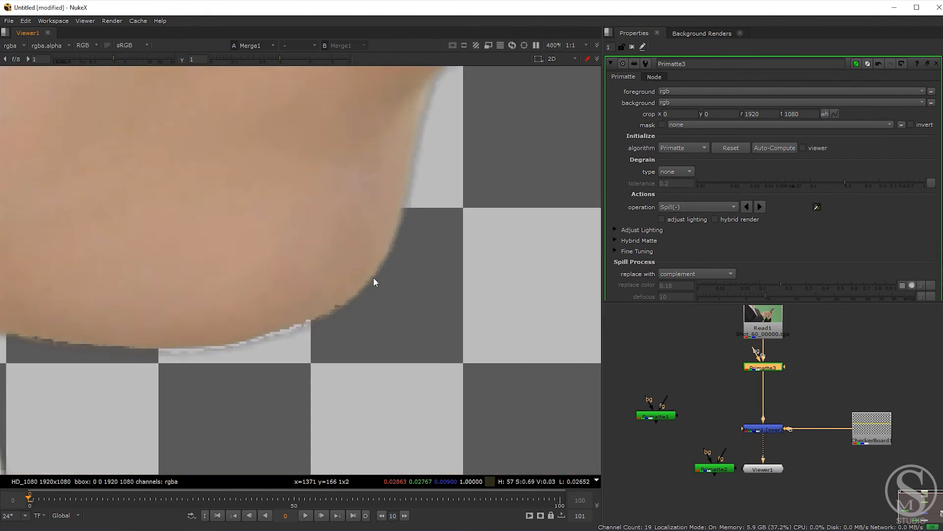
scroll(373, 278, down, 9)
scroll(422, 289, down, 8)
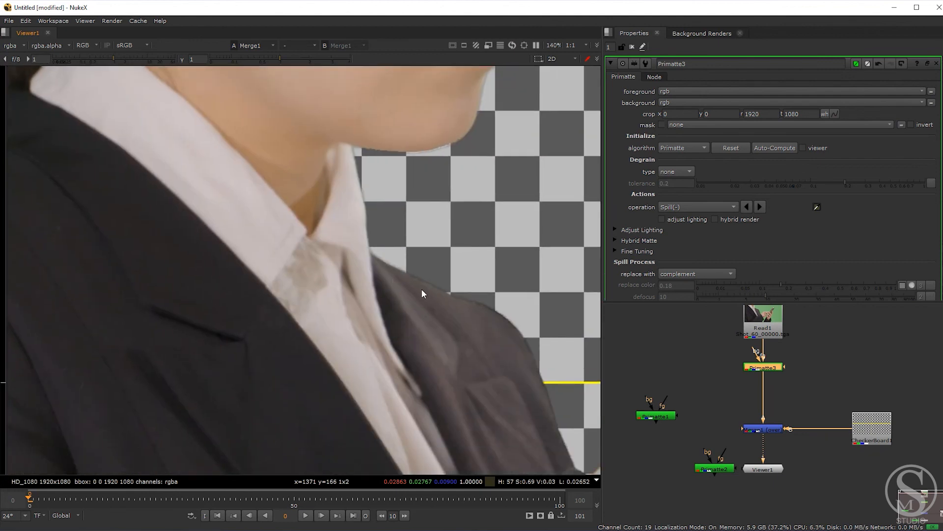
middle_drag(488, 397, 285, 202)
scroll(245, 231, down, 3)
middle_drag(374, 154, 375, 194)
middle_drag(460, 325, 494, 307)
scroll(438, 309, up, 3)
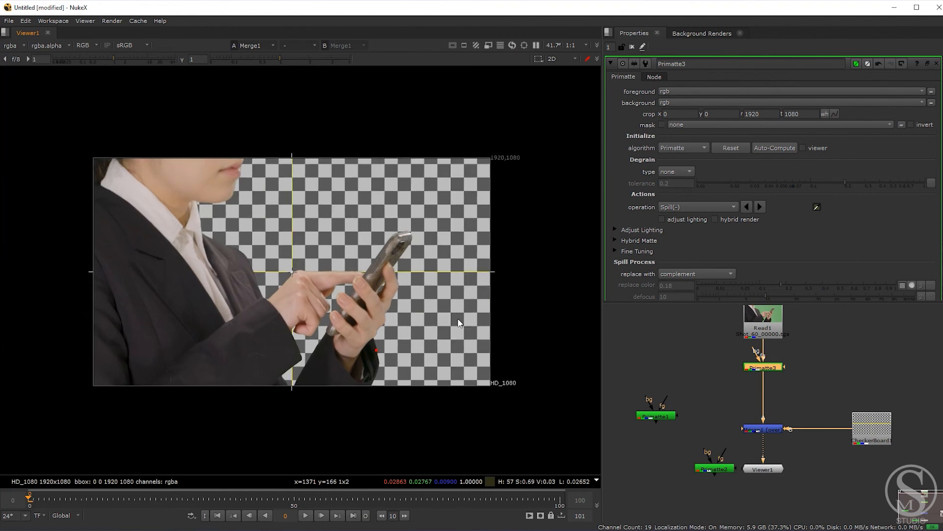
middle_drag(457, 309, 467, 310)
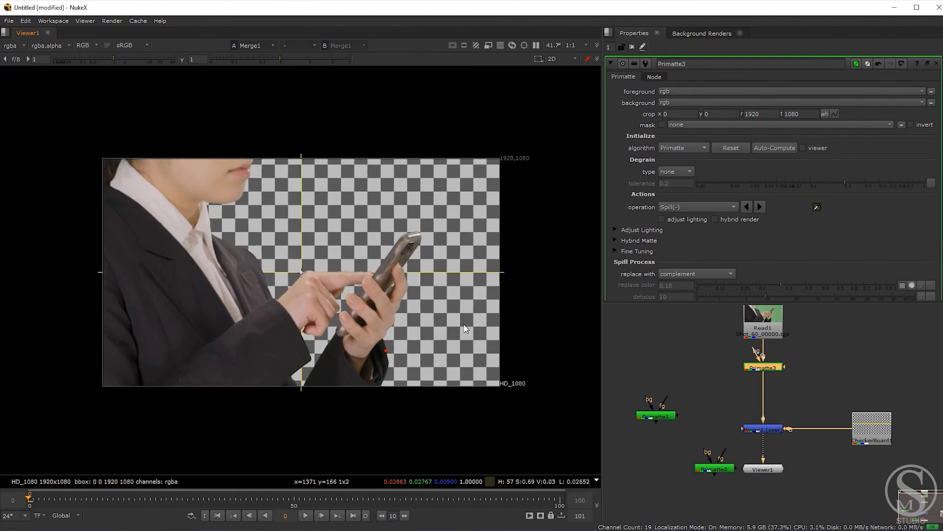
Move the unused Primatte2 node beneath Primatte1.
middle_drag(773, 394, 772, 386)
drag(713, 461, 651, 443)
middle_drag(418, 270, 431, 264)
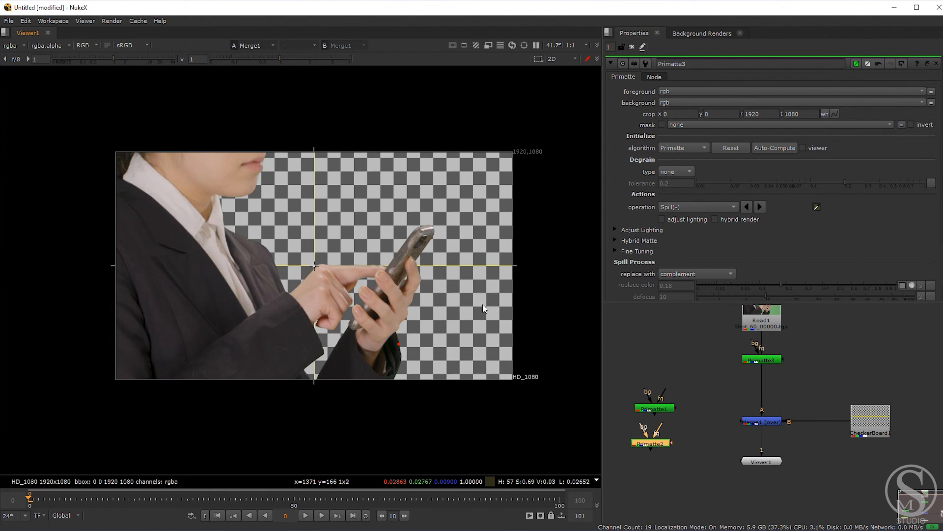
Set Primatte3's operation to Matte Sponge and focus on the jacket's shoulder edge.
click(682, 207)
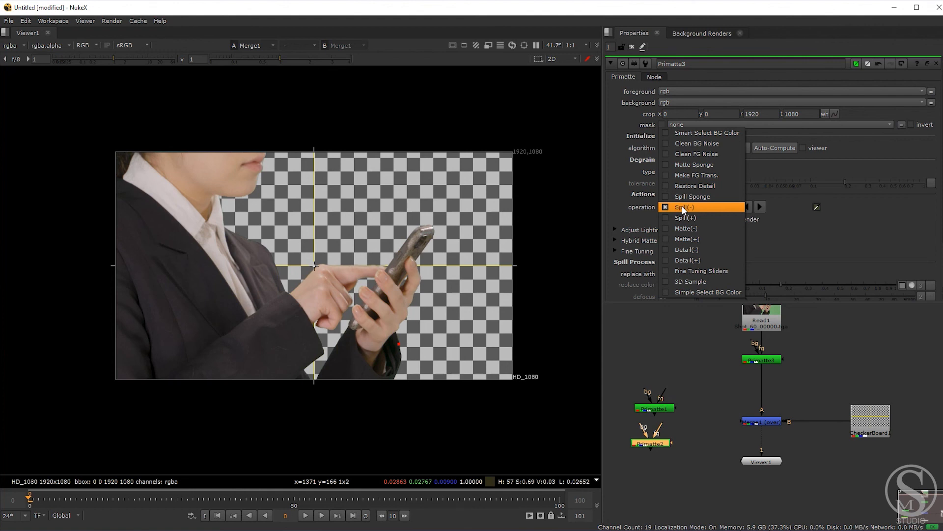
click(686, 165)
scroll(235, 270, up, 10)
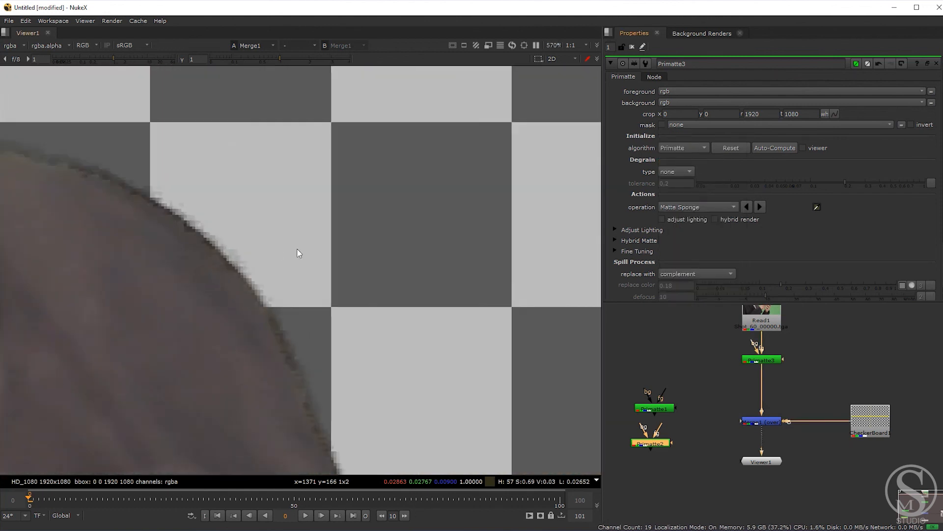
View Primatte3's alpha, check the matte along the shoulder edge, and return to the colour view.
key(a)
scroll(263, 279, down, 10)
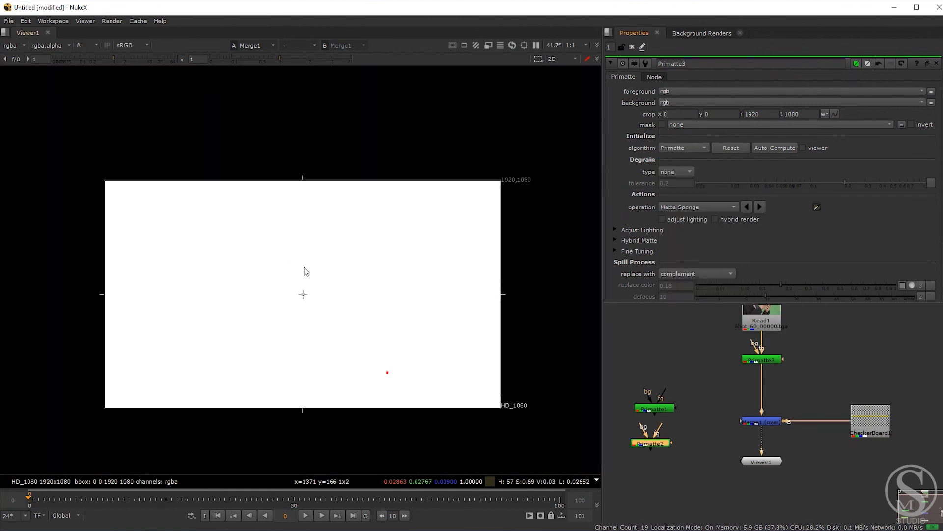
click(765, 359)
key(1)
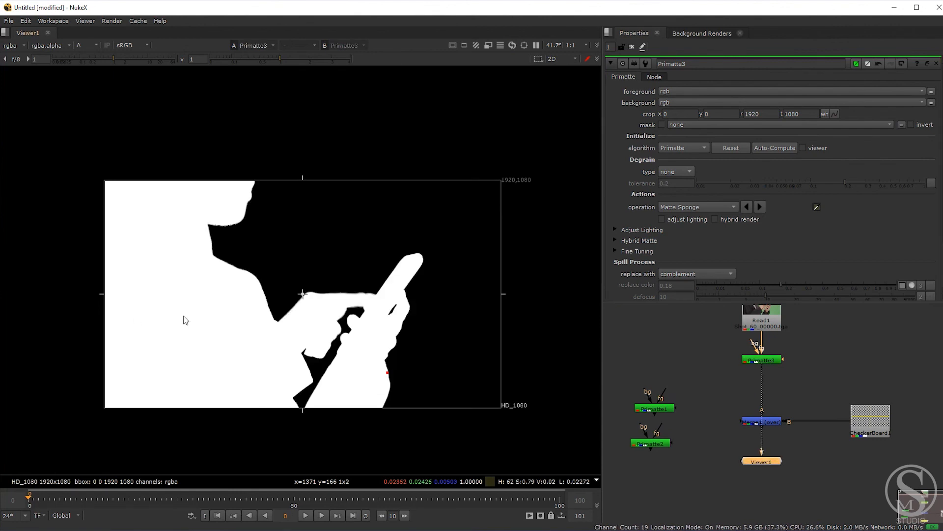
scroll(291, 251, up, 9)
scroll(253, 285, down, 6)
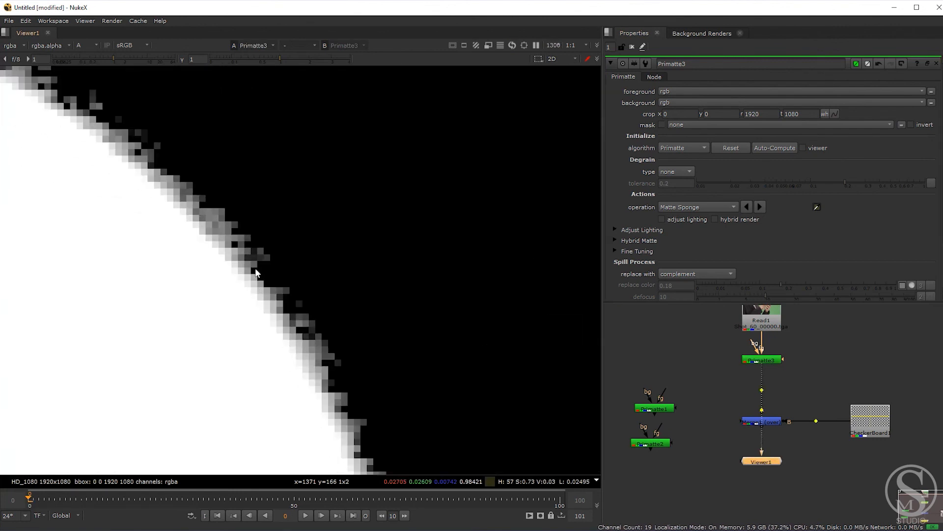
key(a)
scroll(300, 311, down, 5)
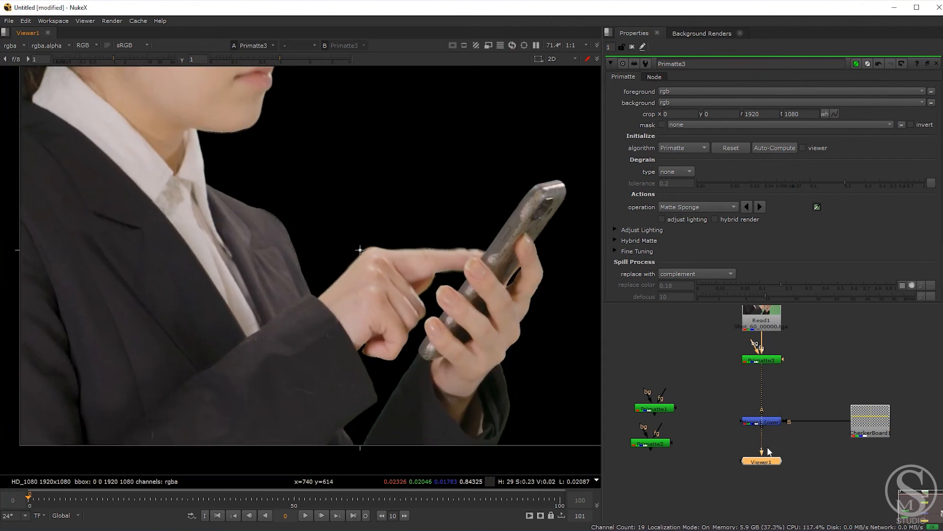
Move the Viewer node aside, display the Merge1 composite, and inspect the sleeve and hand edges over the checkerboard.
drag(764, 461, 696, 482)
drag(760, 376, 758, 422)
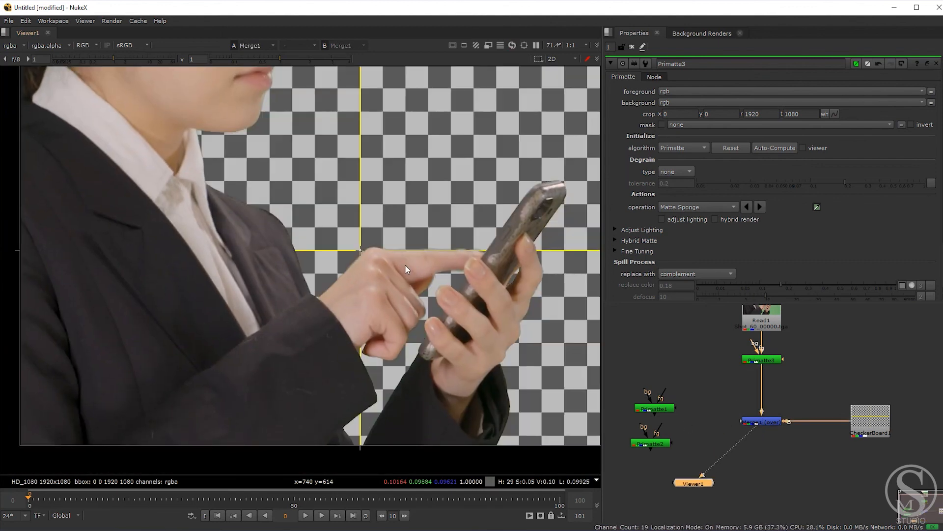
scroll(455, 285, down, 2)
middle_drag(490, 325, 409, 226)
scroll(409, 247, up, 3)
scroll(386, 219, up, 6)
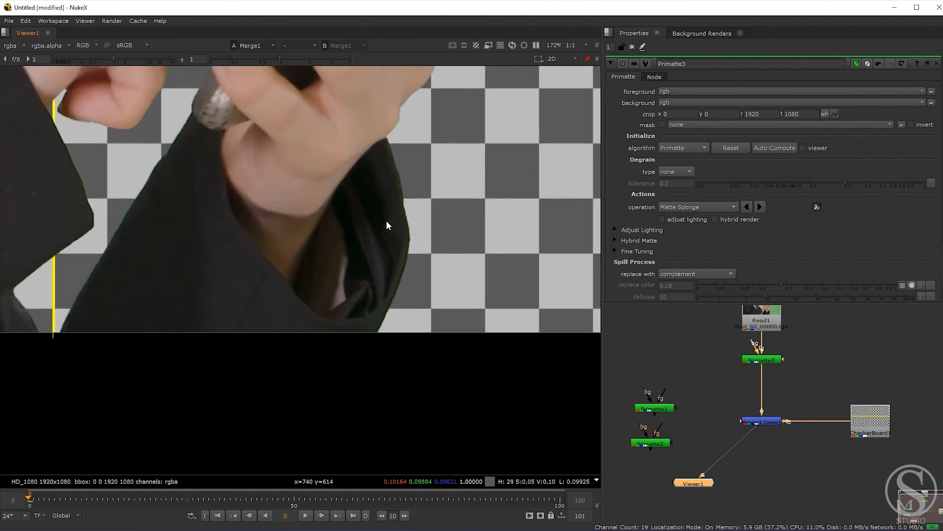
scroll(410, 186, down, 4)
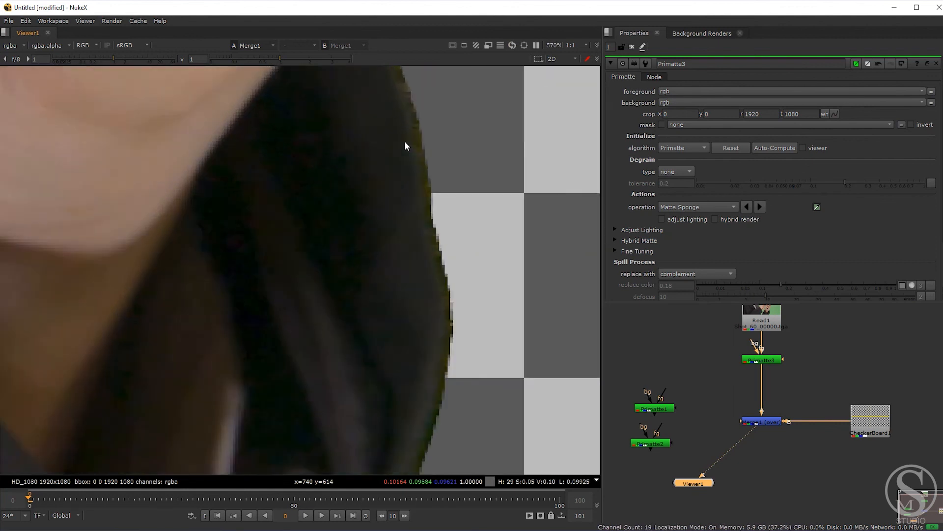
scroll(484, 264, down, 4)
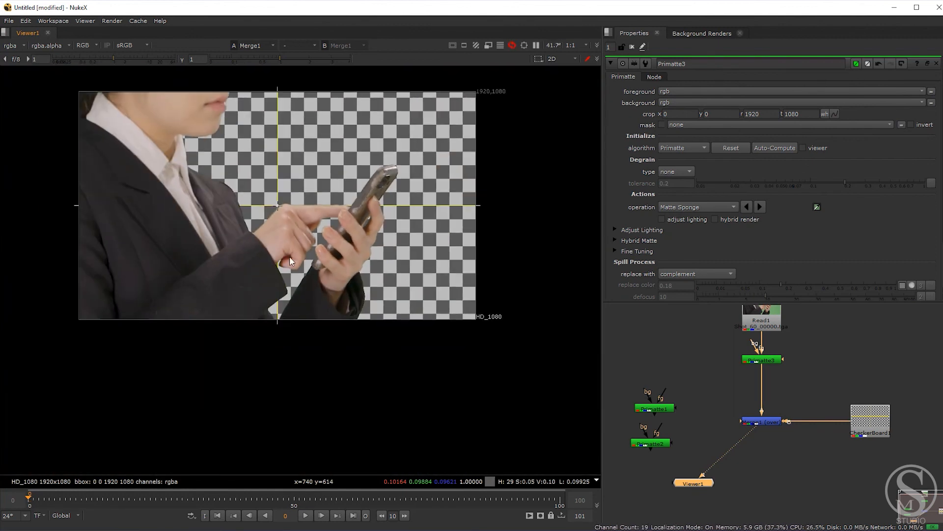
scroll(172, 201, up, 3)
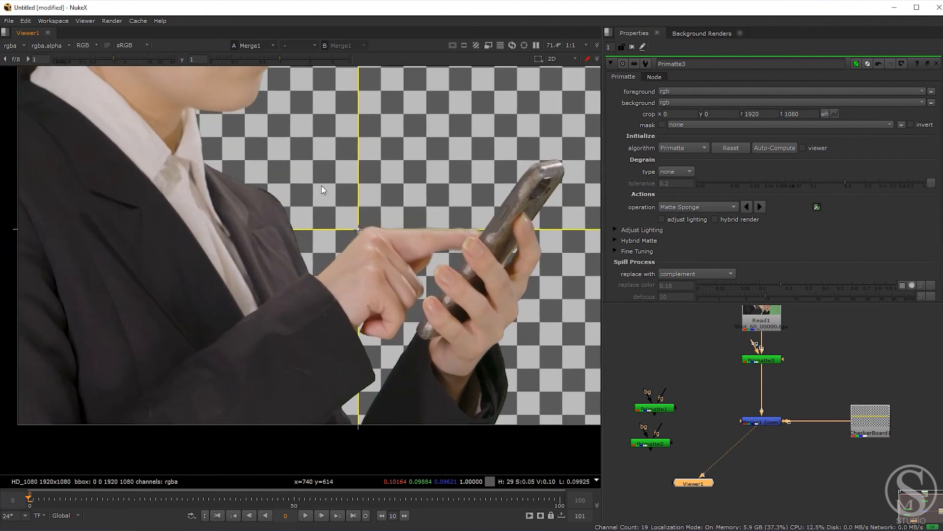
scroll(786, 408, up, 2)
Add an EdgeBlur node and insert it between Primatte3 and Merge1.
drag(905, 367, 678, 480)
drag(714, 438, 715, 455)
click(782, 382)
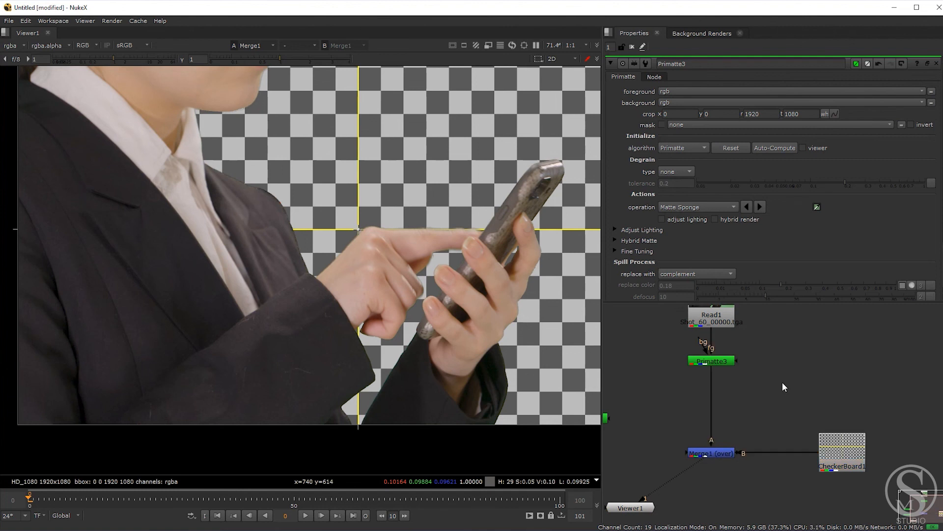
key(Tab)
text(edgeBlur [Filter)
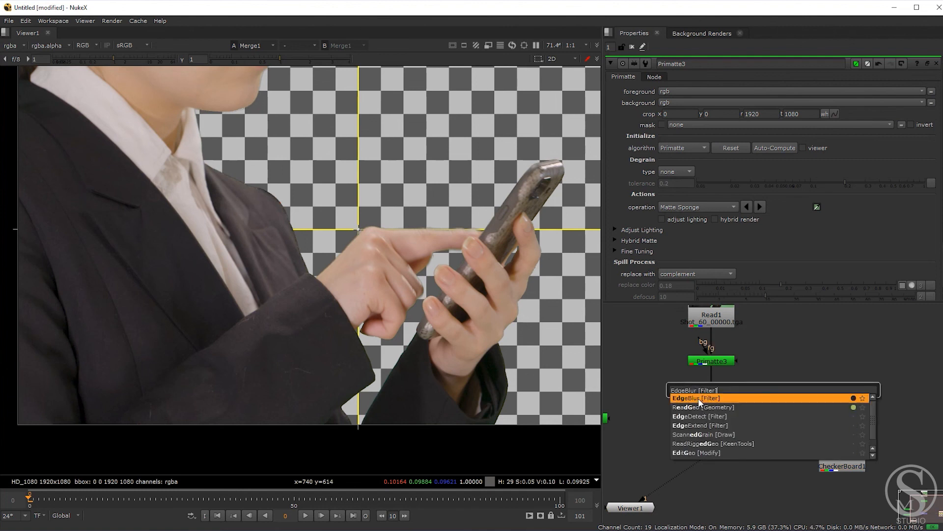
click(697, 398)
drag(797, 385, 728, 406)
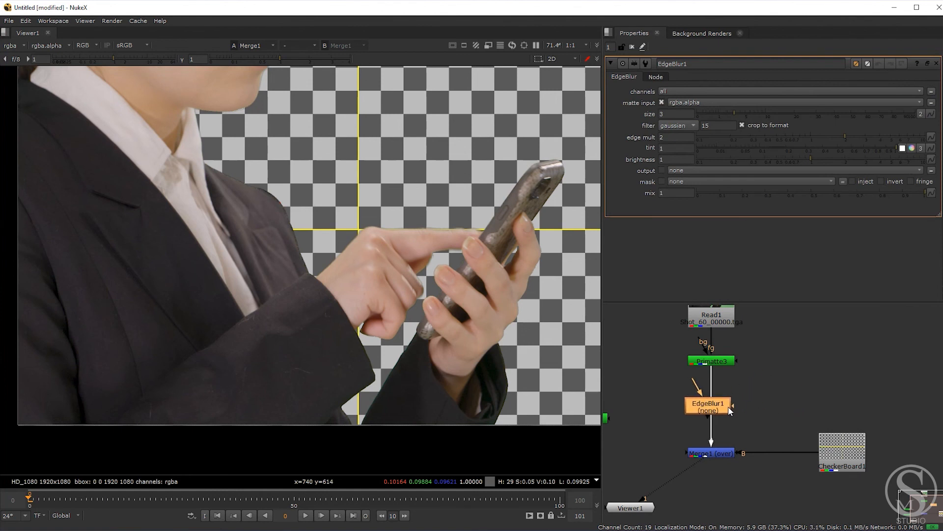
View the alpha of EdgeBlur1 and examine the matte edge at the tip of the phone.
scroll(450, 332, down, 3)
key(a)
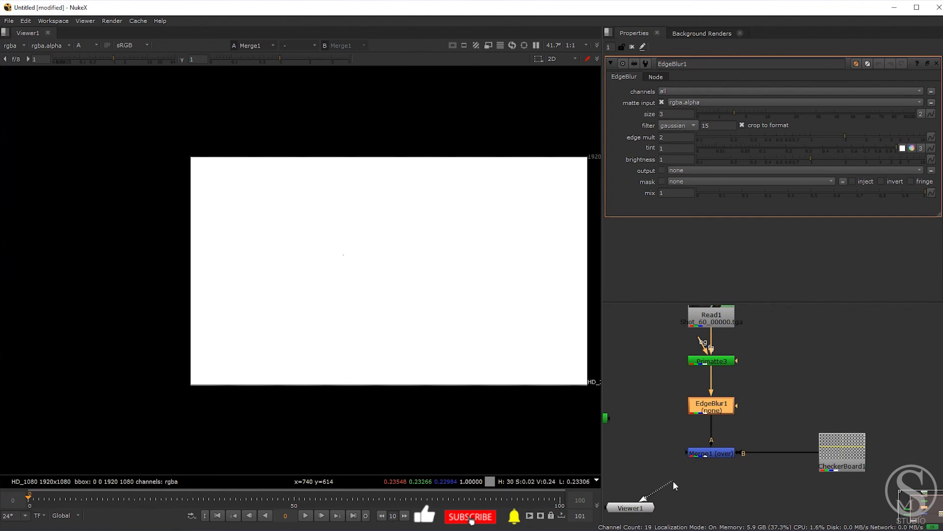
key(1)
scroll(509, 216, up, 8)
scroll(206, 363, up, 5)
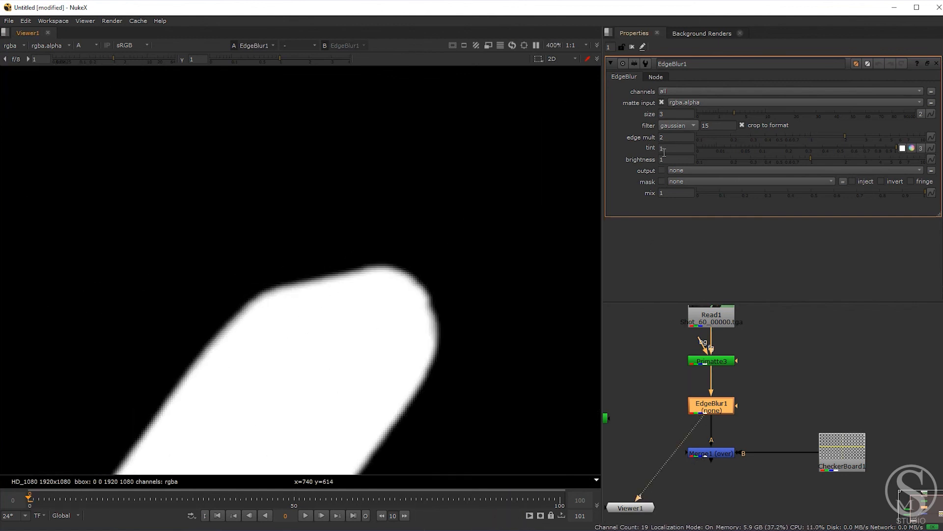
Compare Primatte3's alpha with EdgeBlur1's alpha along the phone tip's upper edge.
click(709, 363)
key(1)
scroll(316, 301, up, 3)
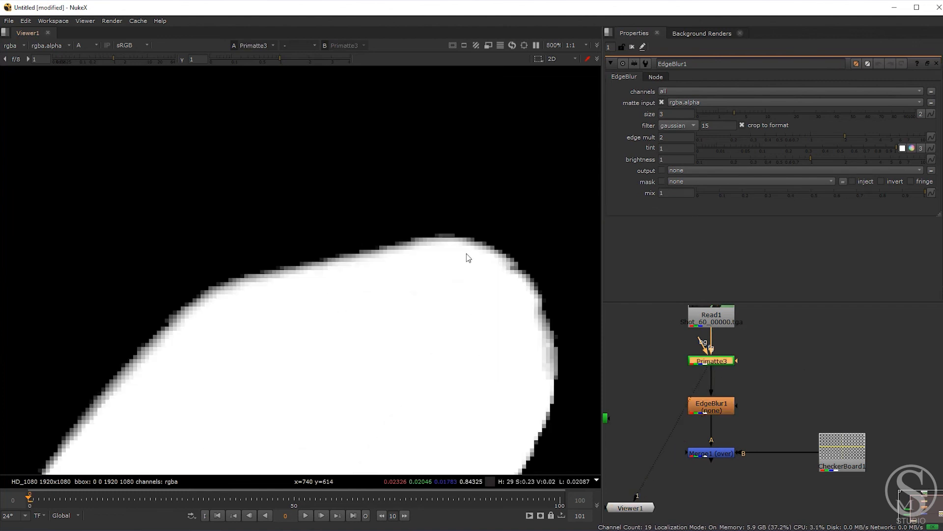
scroll(385, 261, up, 1)
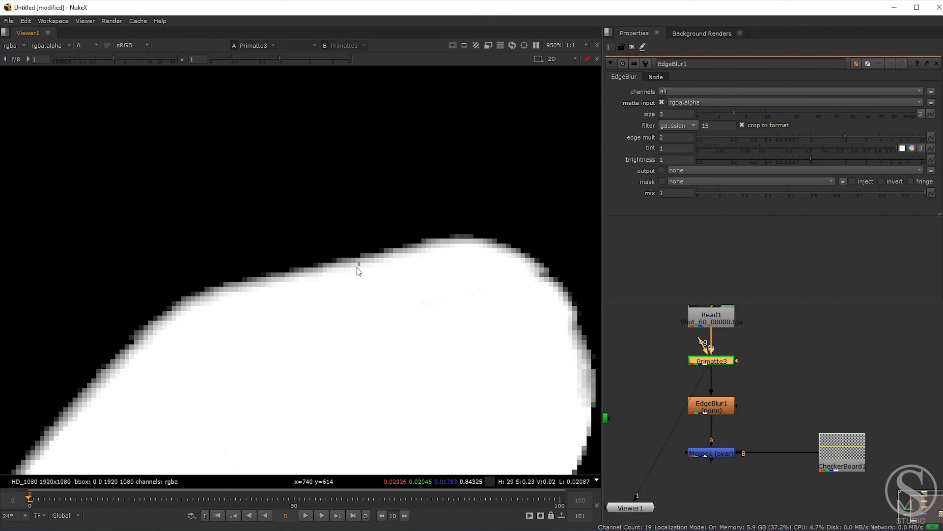
click(721, 410)
key(1)
scroll(378, 261, up, 2)
drag(377, 260, 425, 314)
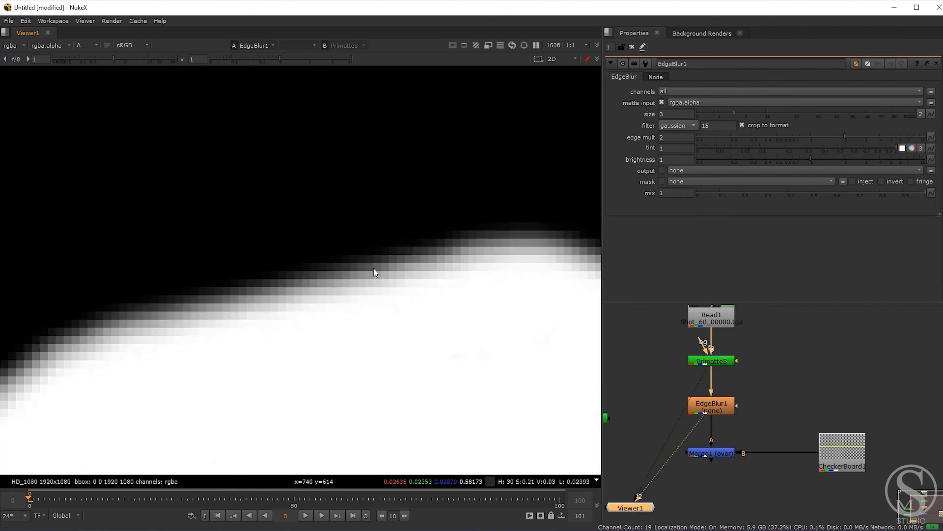
Display the Merge1 composite in full colour and inspect the phone tip's edge over the checkerboard.
click(723, 411)
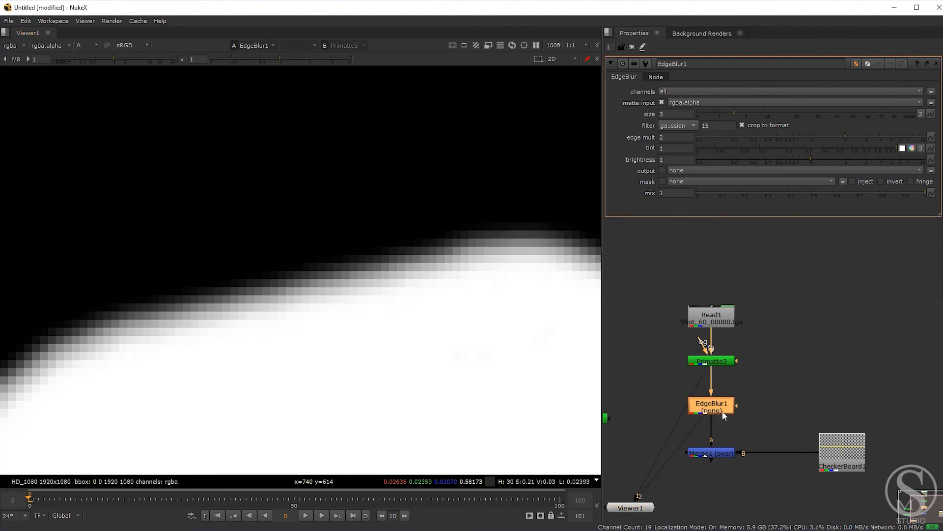
scroll(333, 382, down, 5)
middle_drag(333, 382, 364, 302)
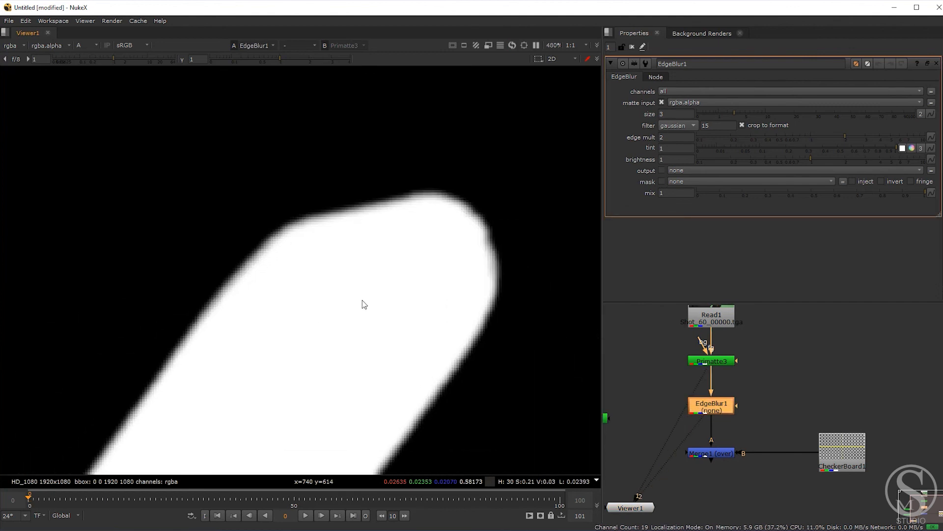
scroll(760, 372, down, 2)
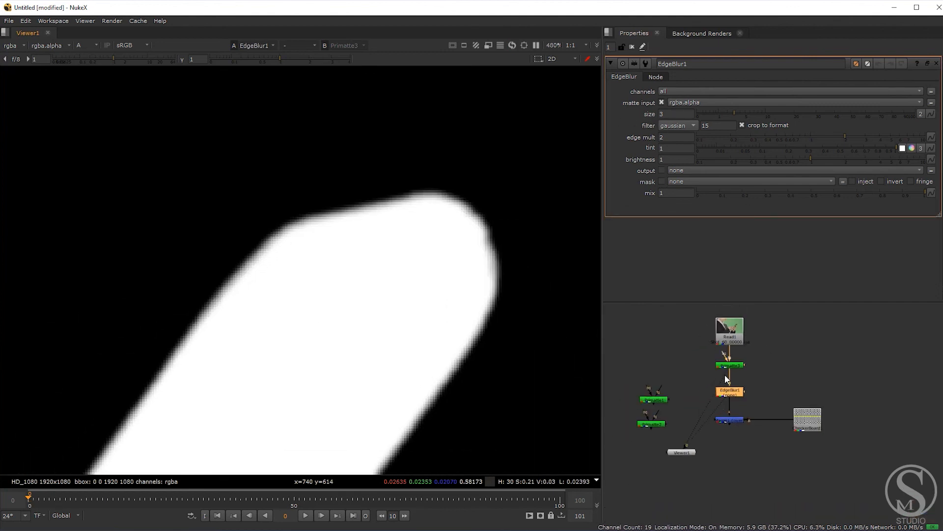
drag(724, 422, 725, 420)
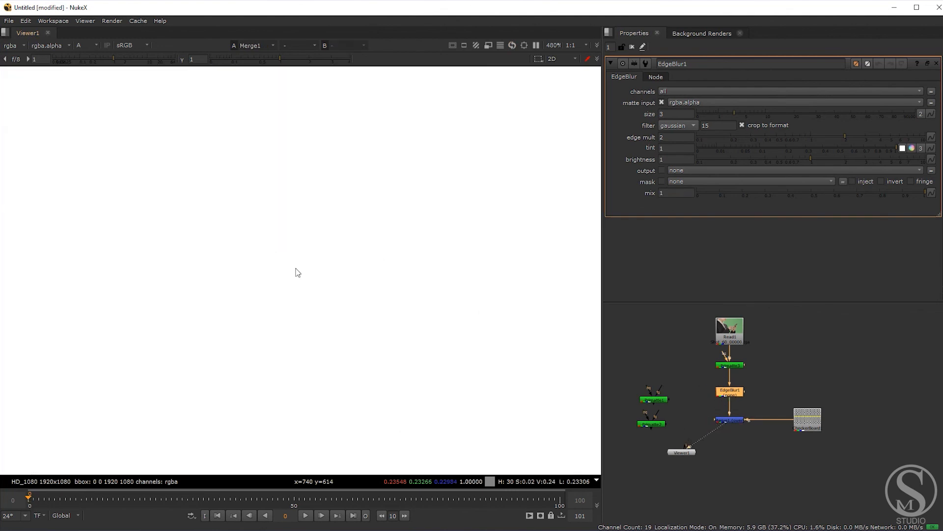
key(a)
scroll(408, 280, down, 3)
scroll(371, 243, up, 3)
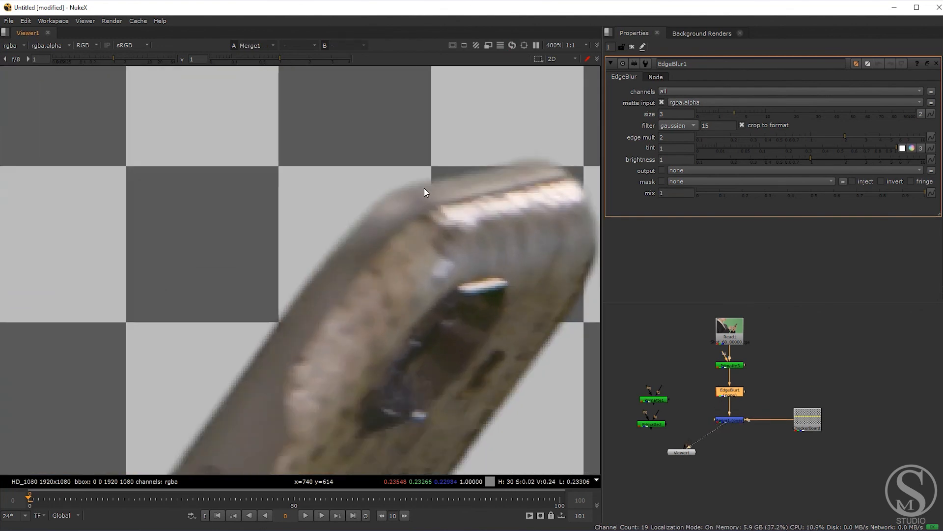
Set the EdgeBlur1 size to 1.8 and check the softened edges across the whole frame.
drag(665, 117, 578, 125)
text(1.8)
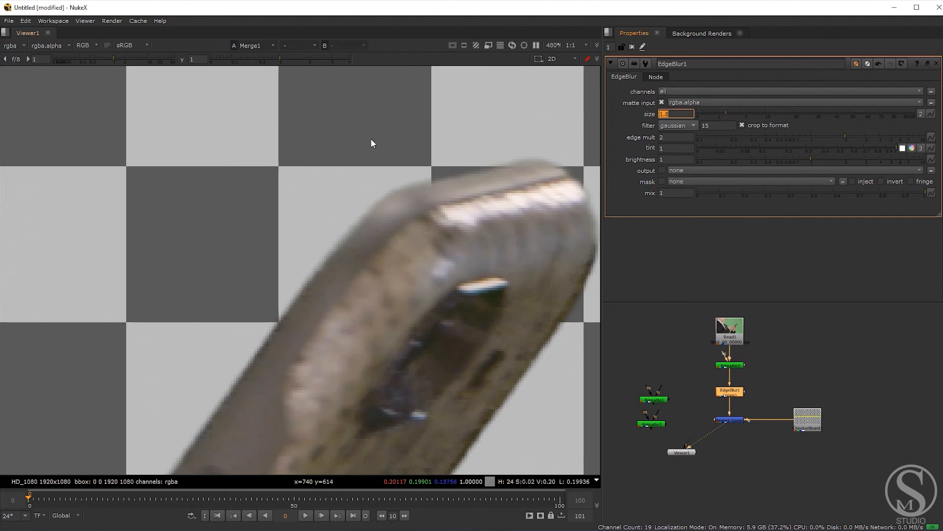
key(Return)
scroll(323, 211, down, 2)
scroll(323, 211, down, 8)
scroll(334, 338, up, 1)
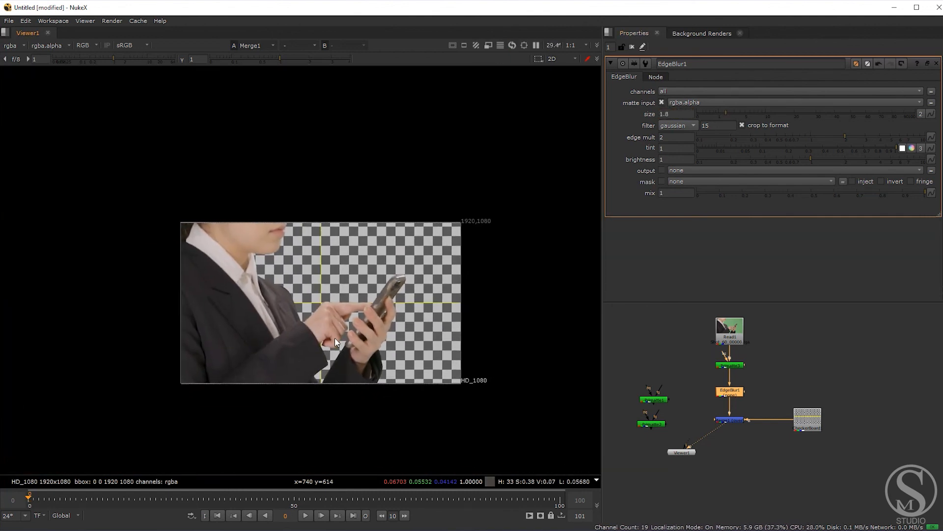
Place the Viewer node directly below Merge1 to tidy the node graph.
middle_drag(332, 345, 310, 330)
drag(83, 131, 498, 428)
middle_drag(733, 402, 774, 369)
drag(729, 422, 780, 421)
middle_drag(781, 421, 743, 449)
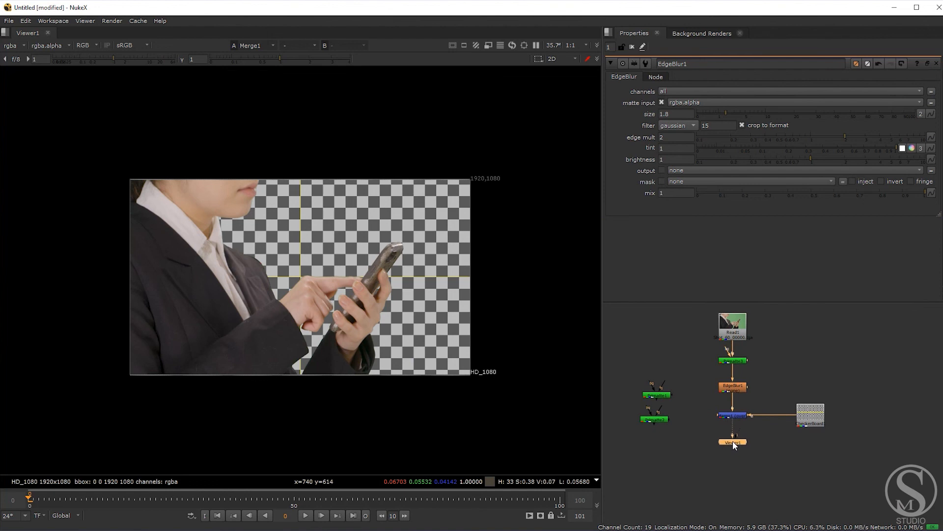
Play the Merge1 composite through the shot to review the keyed edges in motion, and stop at frame 54.
scroll(346, 289, up, 3)
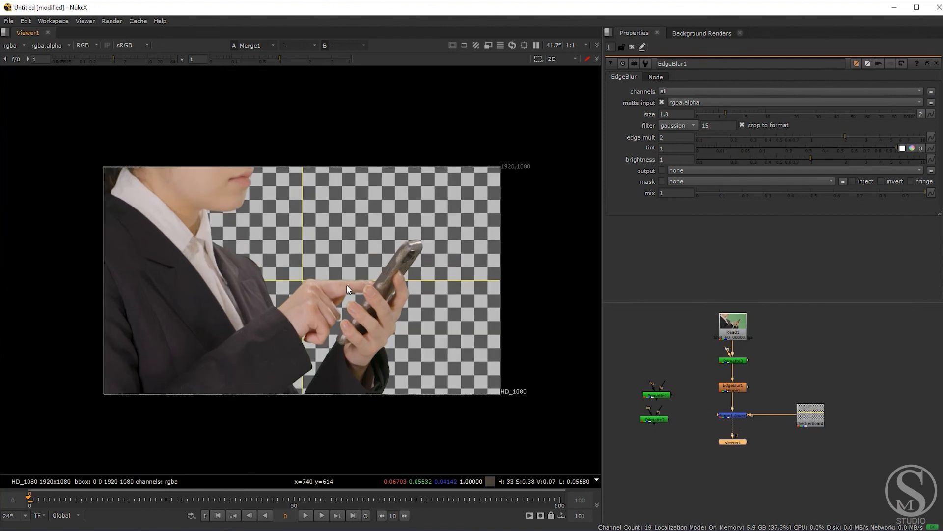
key(l)
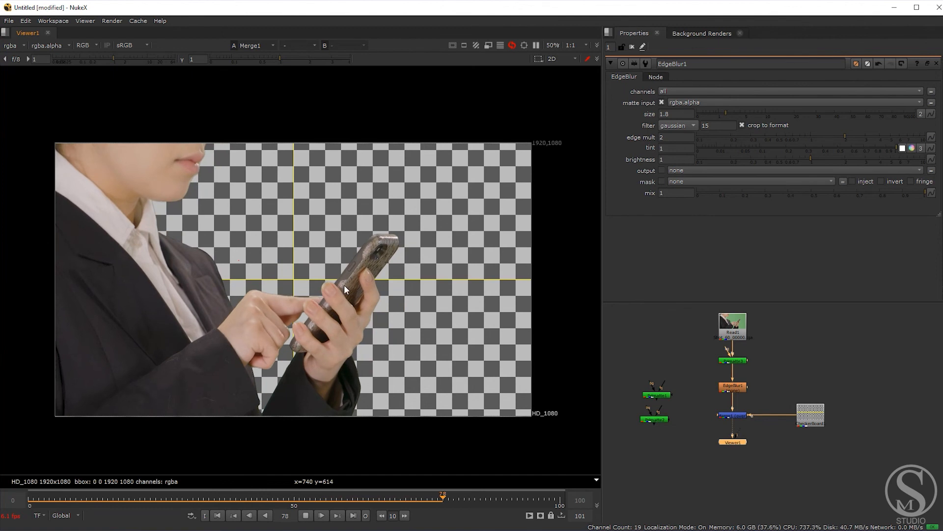
key(k)
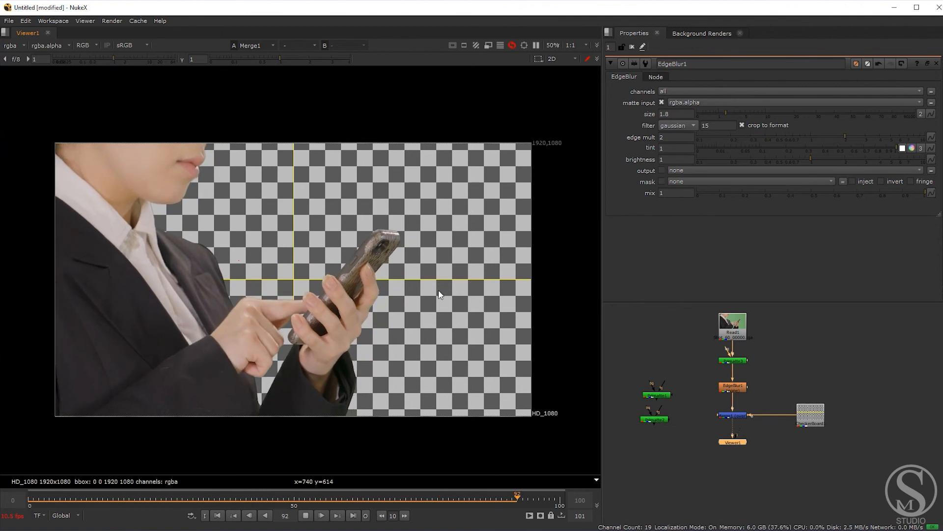
key(l)
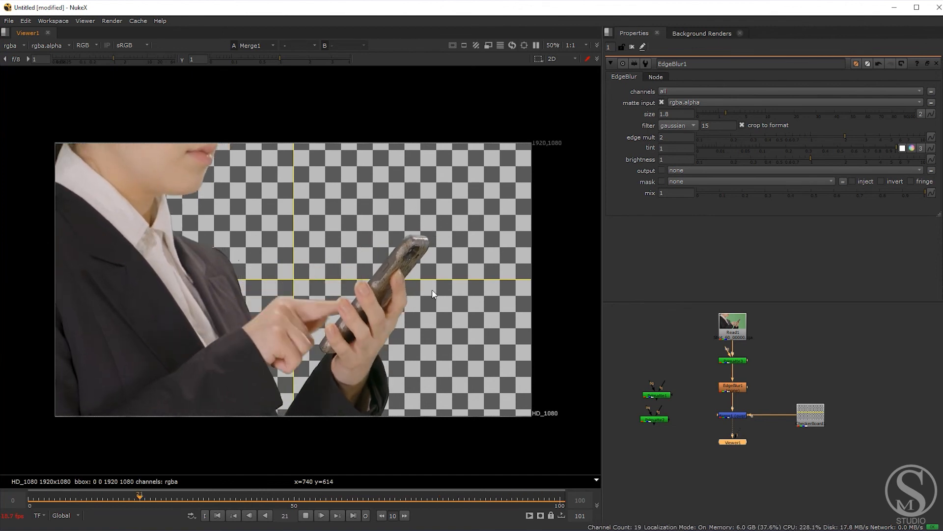
key(k)
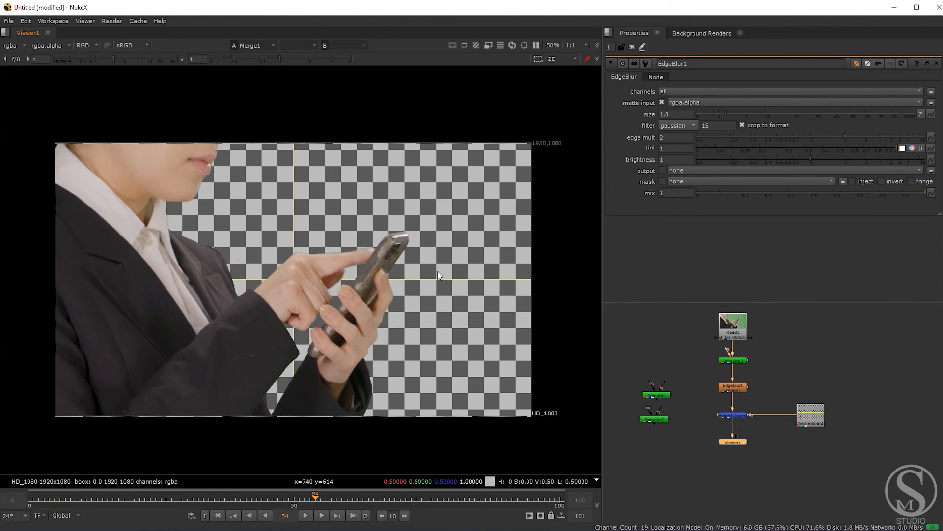